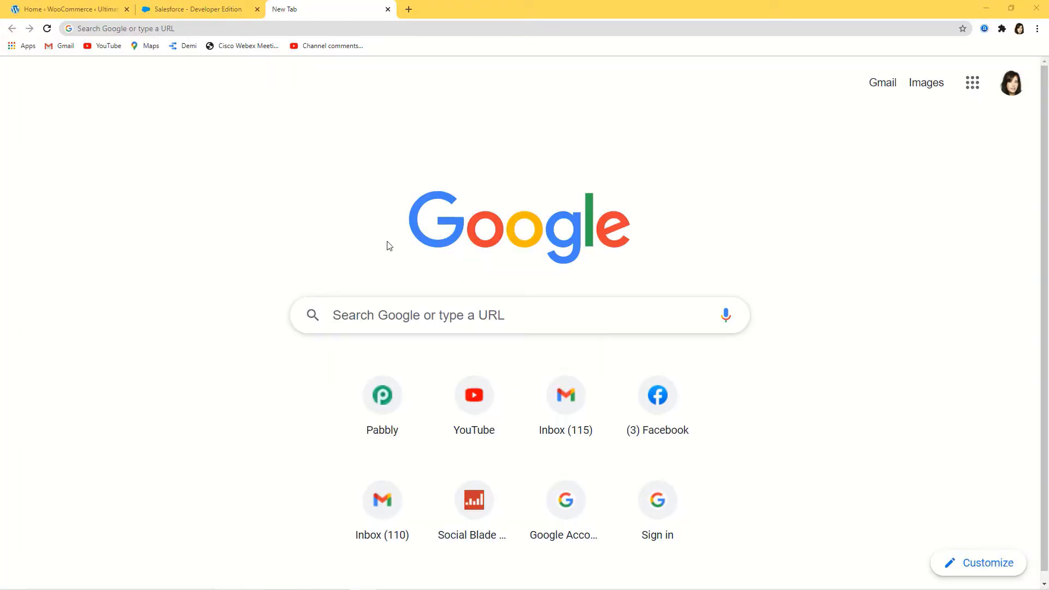
- Load pabbly.com in the new Chrome tab
{"action": "left_click", "coordinate": [211, 27]}
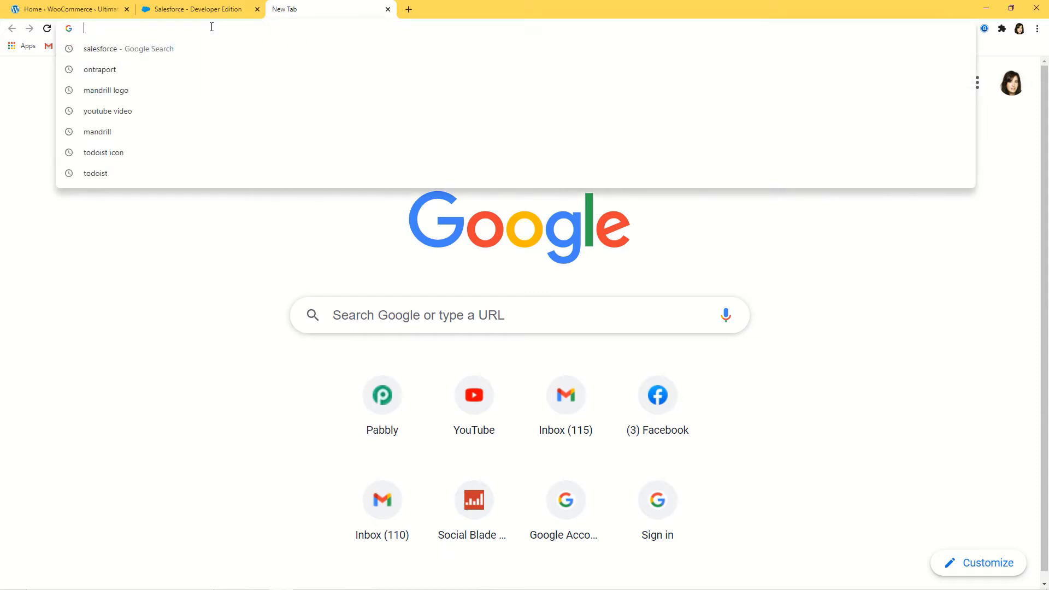
{"action": "type", "text": "pabbly."}
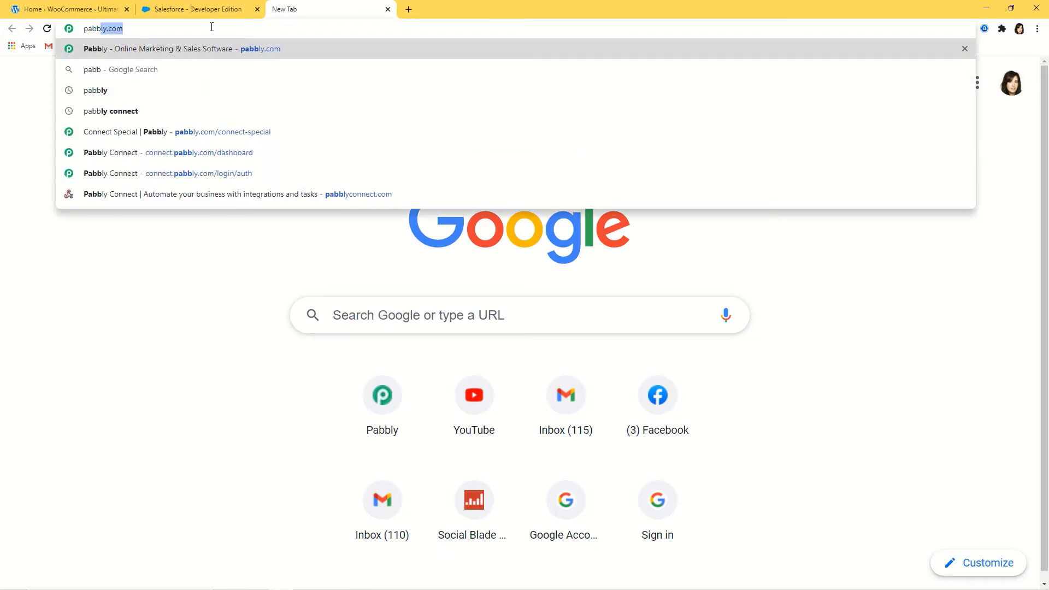
{"action": "type", "text": "com"}
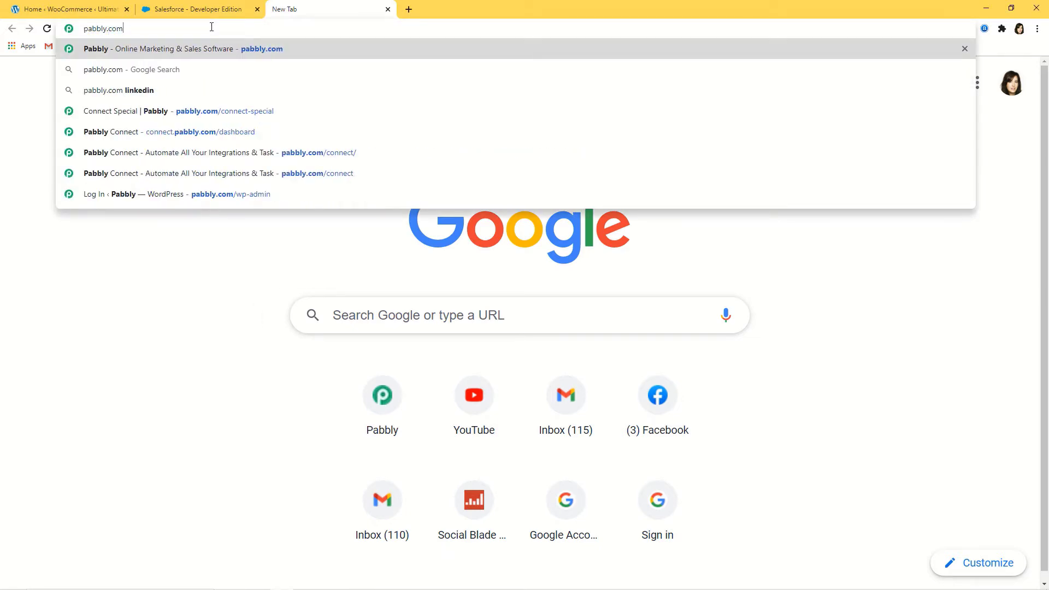
{"action": "key", "text": "Return"}
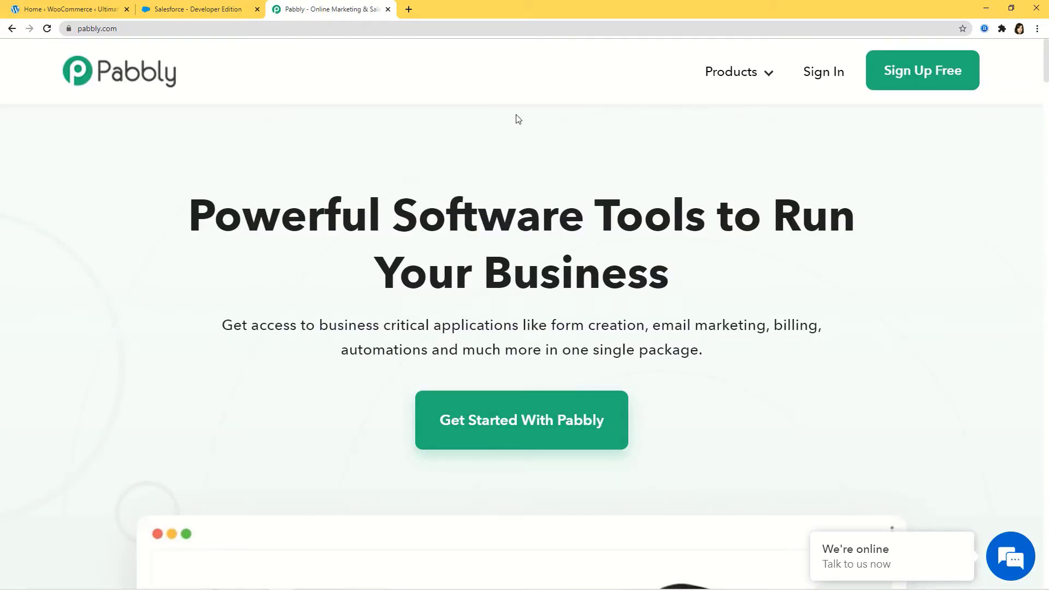
- Open the Pabbly Connect product page, sign in, and launch Connect from All Apps
{"action": "mouse_move", "coordinate": [728, 75]}
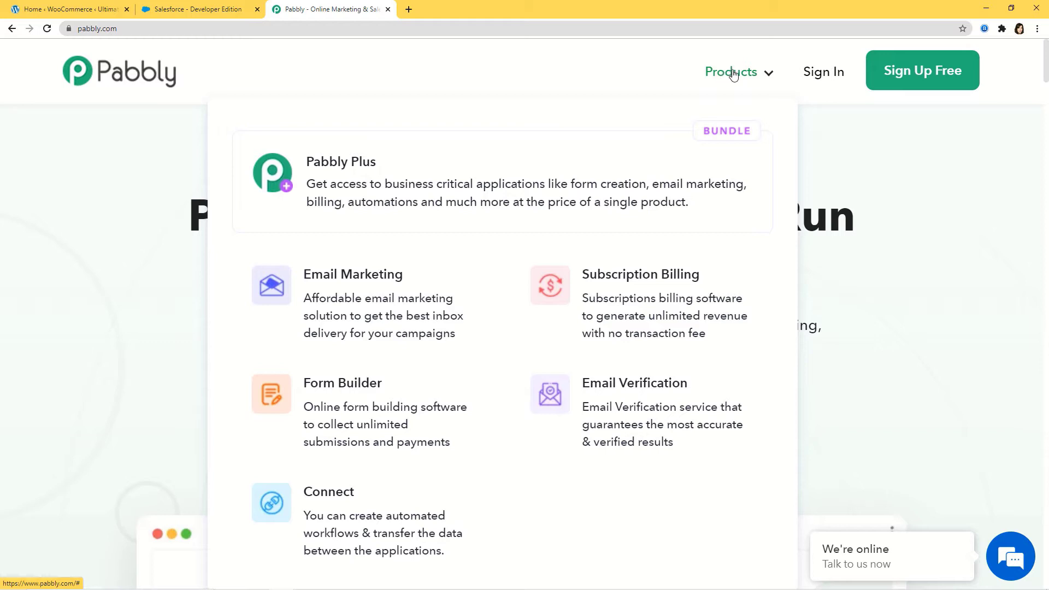
{"action": "left_click", "coordinate": [340, 509]}
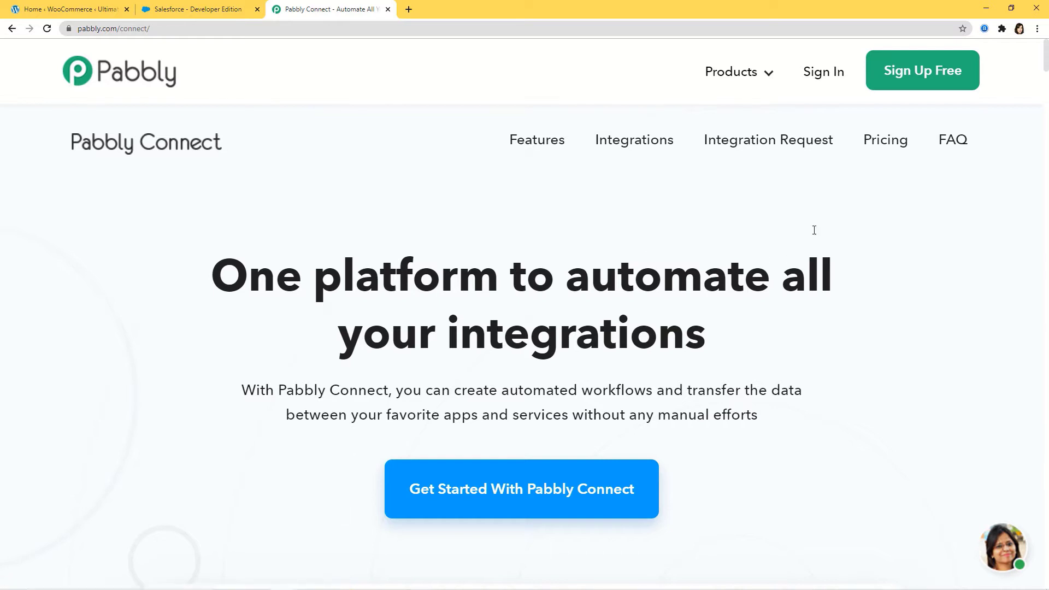
{"action": "left_click", "coordinate": [829, 76]}
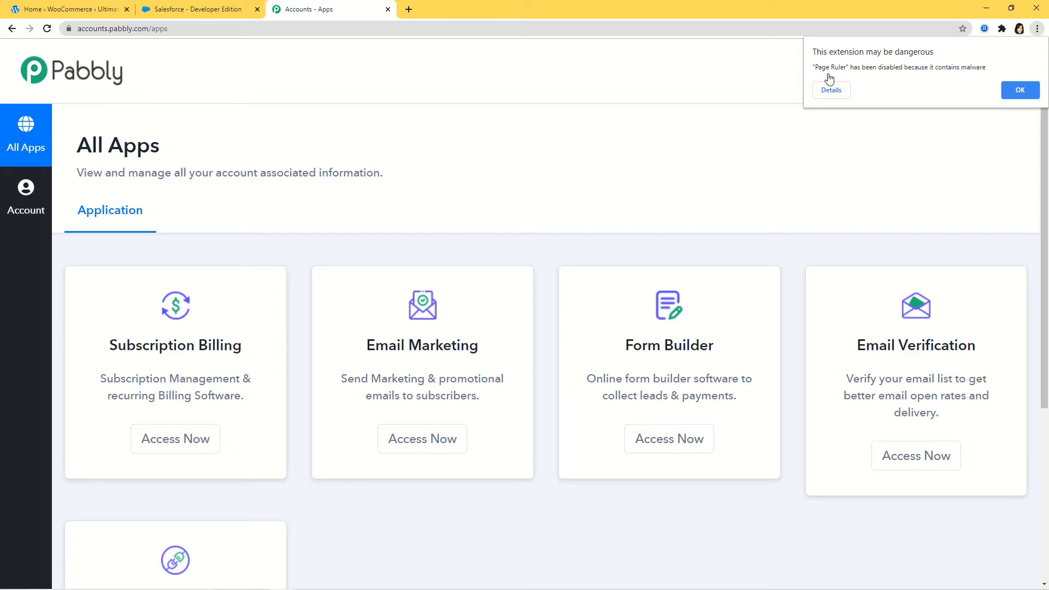
{"action": "scroll", "coordinate": [774, 152], "scroll_direction": "down", "scroll_amount": 4}
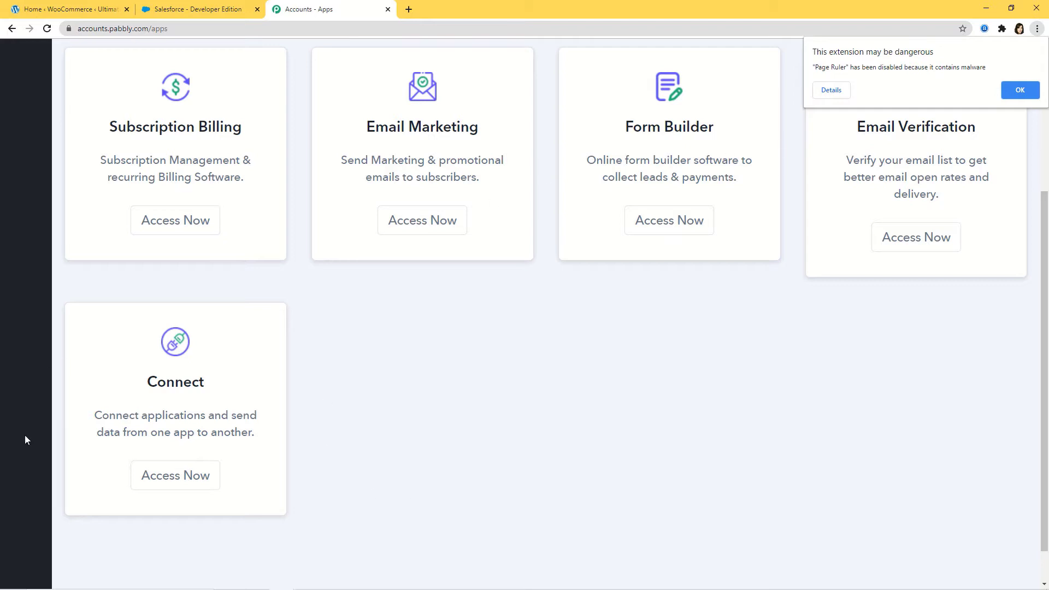
{"action": "left_click", "coordinate": [168, 480]}
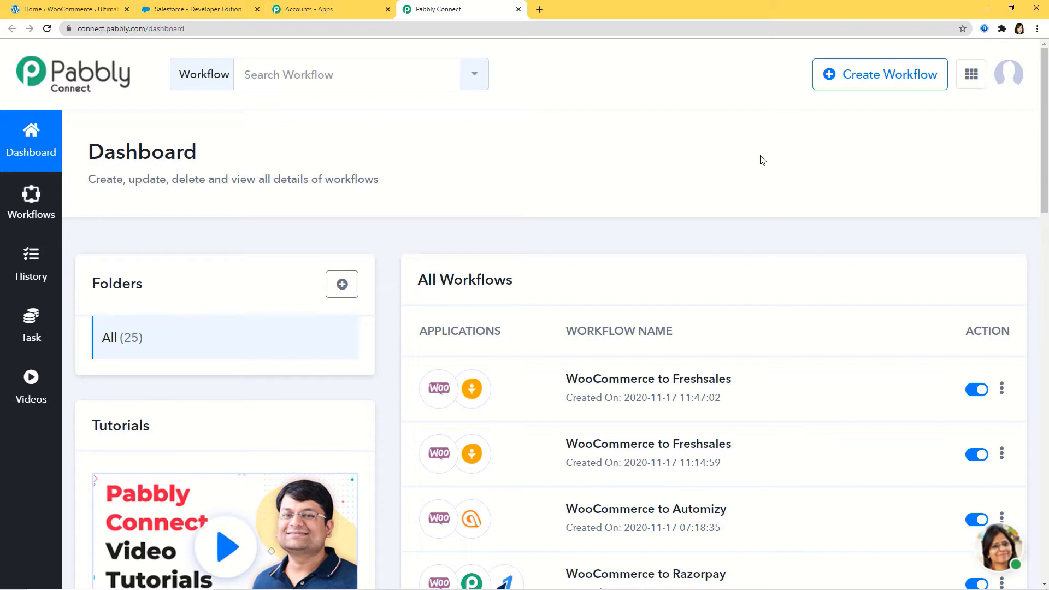
- Create a new workflow named 'Instamojo Integrations'
{"action": "left_click", "coordinate": [879, 86]}
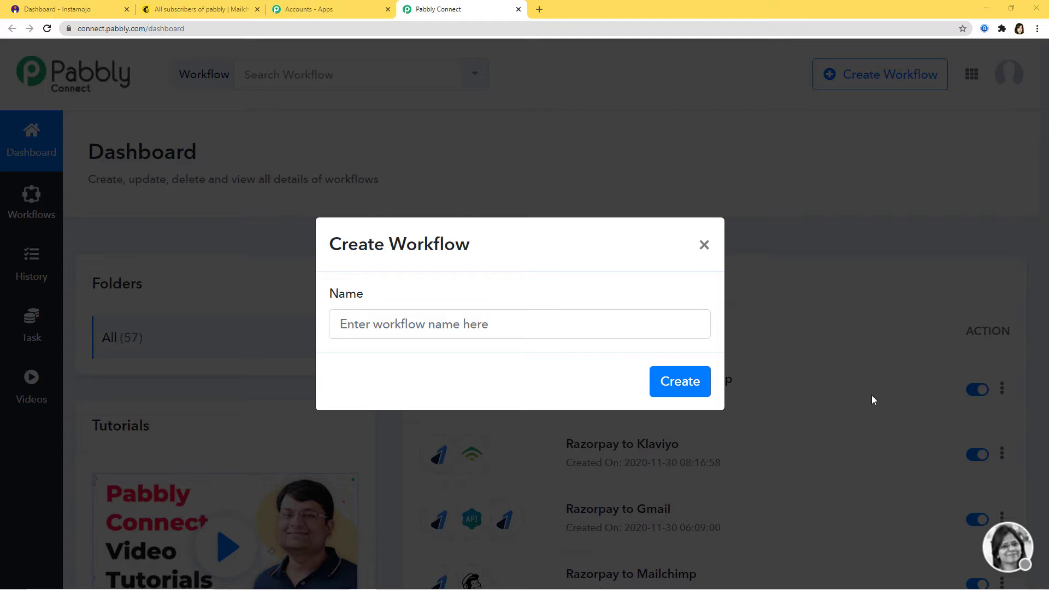
{"action": "left_click", "coordinate": [616, 333]}
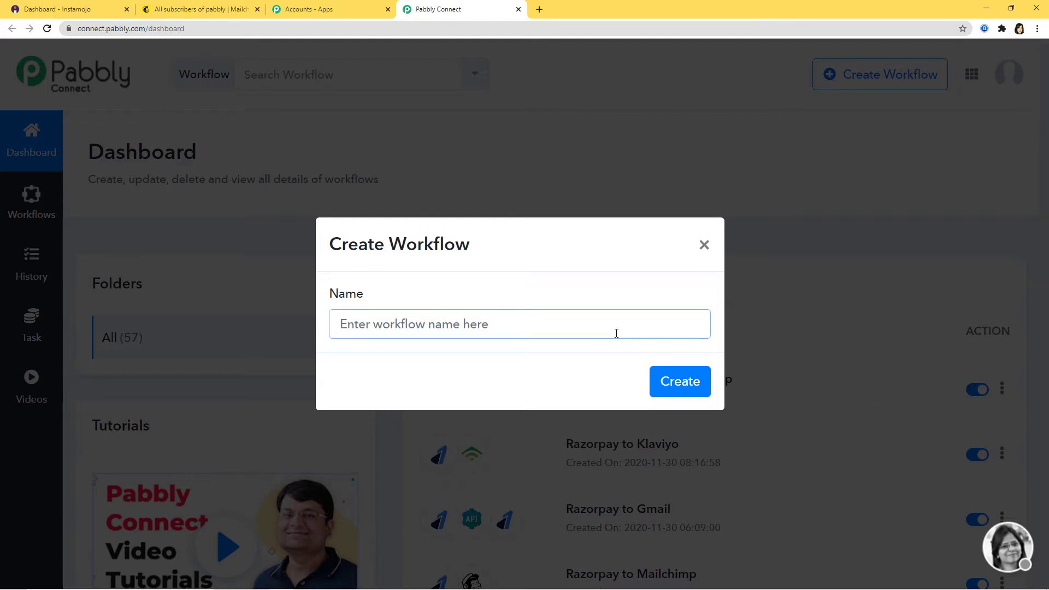
{"action": "type", "text": "Instamojo Integrations"}
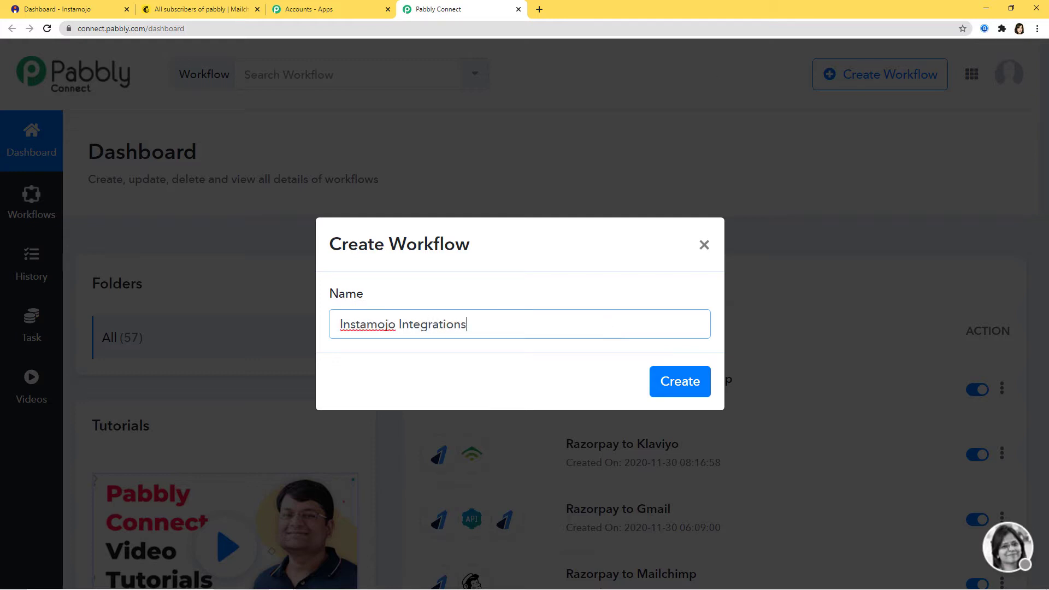
{"action": "left_click", "coordinate": [678, 381]}
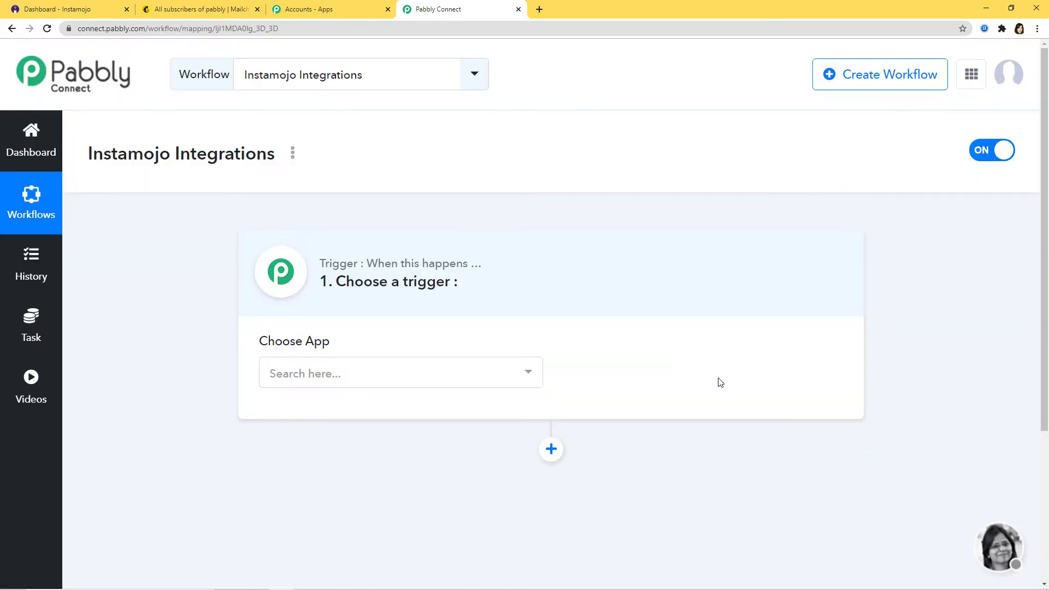
- Set the workflow trigger to the Instamojo app with the New Sale event
{"action": "left_click", "coordinate": [424, 373]}
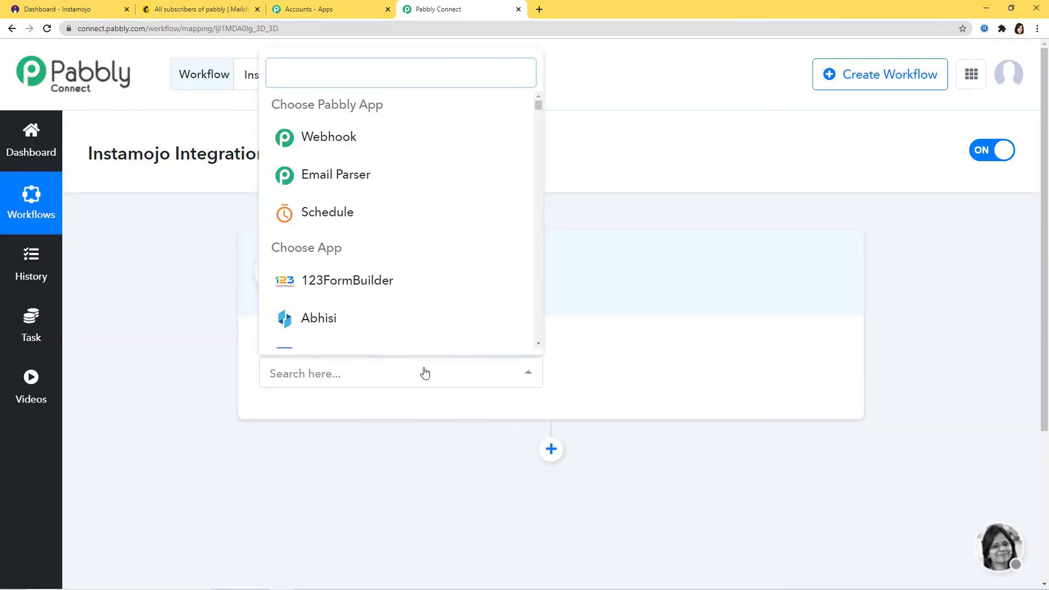
{"action": "type", "text": "Instam"}
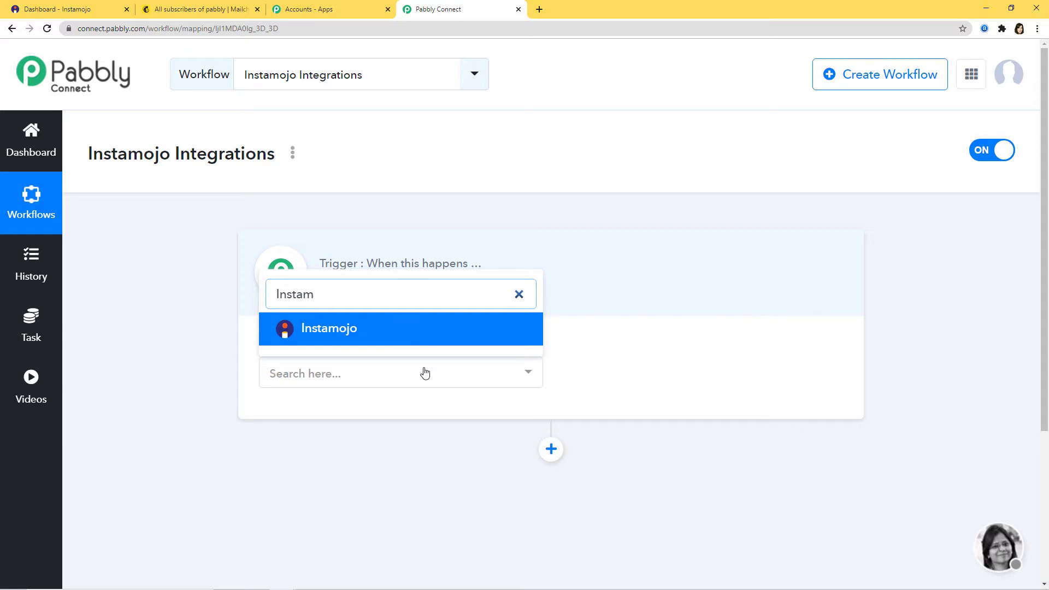
{"action": "left_click", "coordinate": [417, 330]}
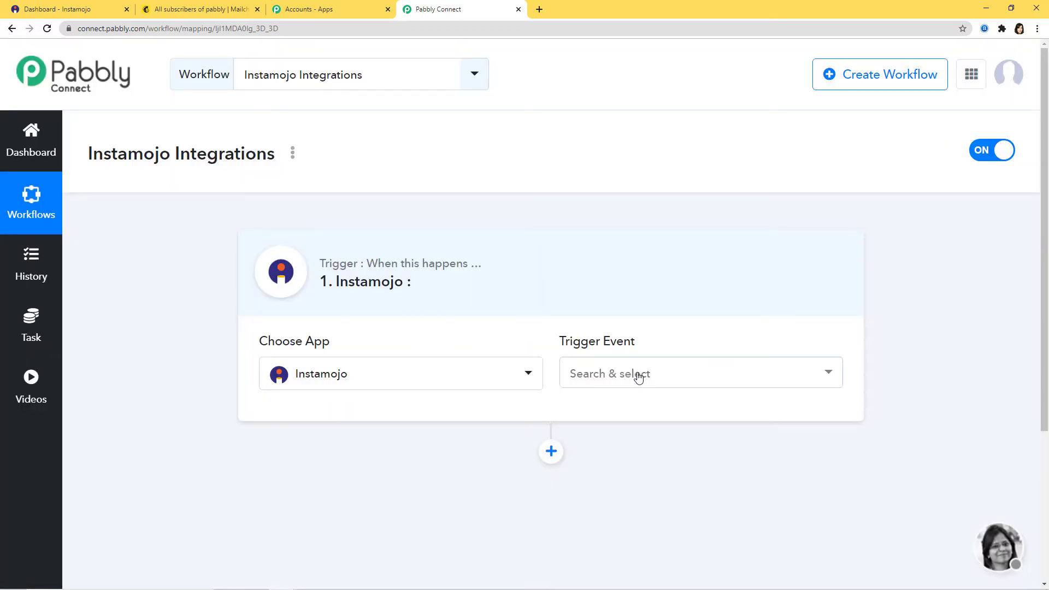
{"action": "left_click", "coordinate": [637, 376]}
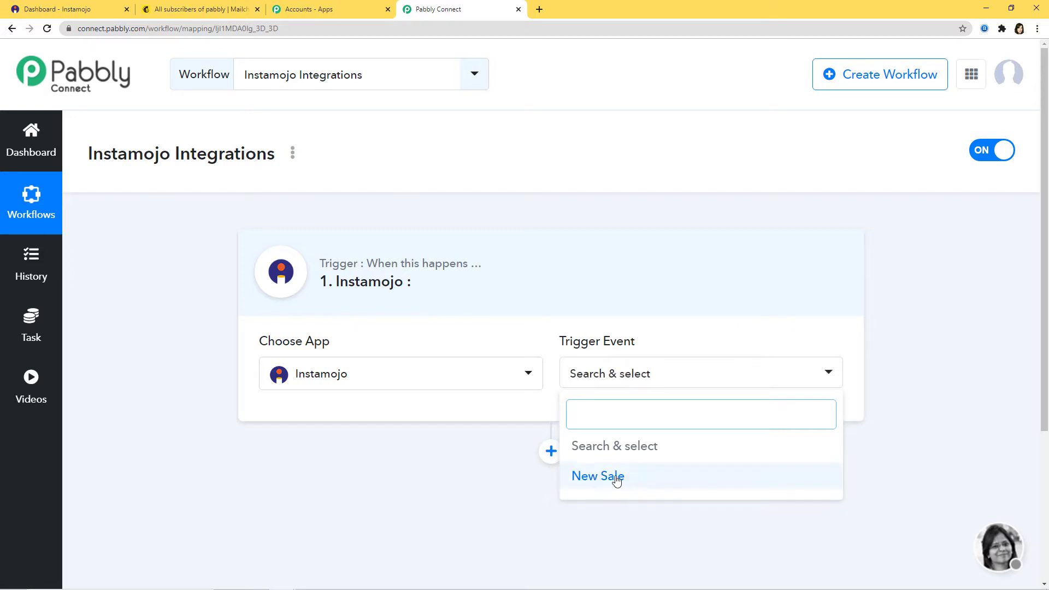
{"action": "left_click", "coordinate": [638, 482]}
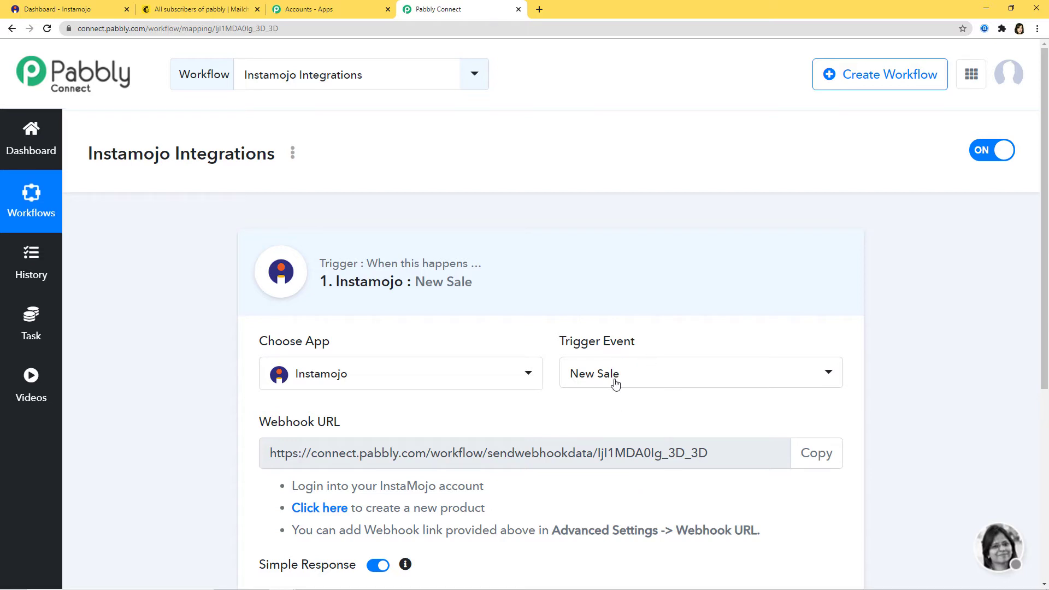
{"action": "scroll", "coordinate": [615, 381], "scroll_direction": "down", "scroll_amount": 1}
- Copy the Instamojo New Sale trigger's webhook URL to the clipboard
{"action": "scroll", "coordinate": [617, 383], "scroll_direction": "down", "scroll_amount": 1}
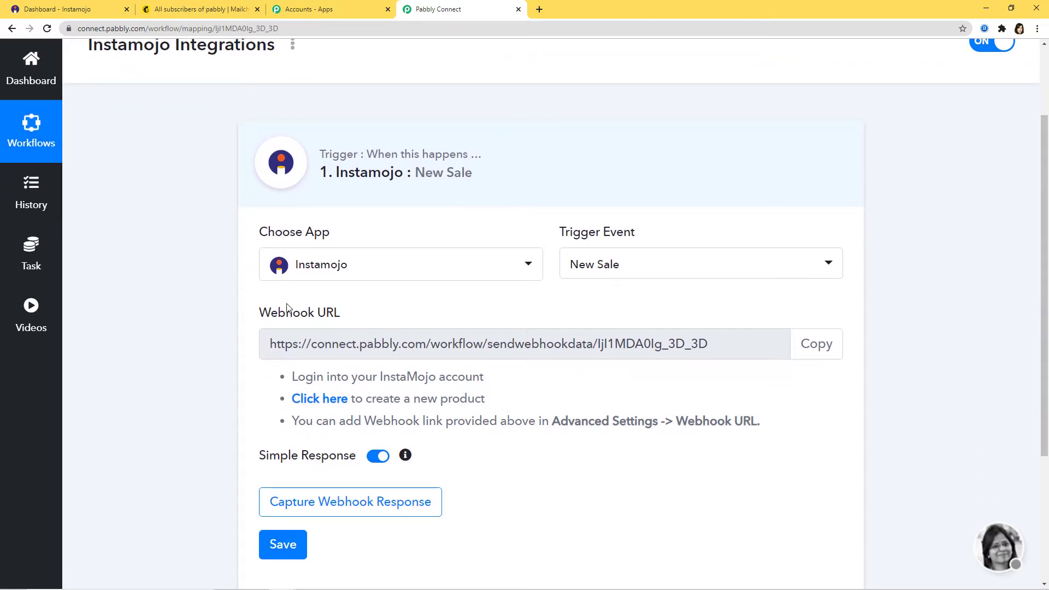
{"action": "left_click_drag", "start_coordinate": [273, 318], "coordinate": [342, 313]}
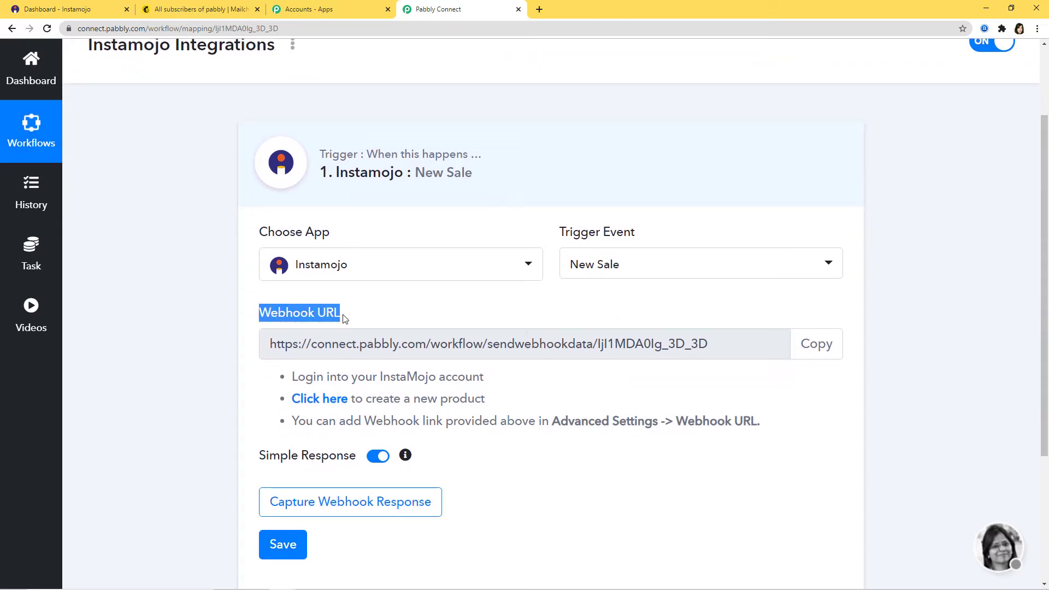
{"action": "left_click", "coordinate": [417, 316]}
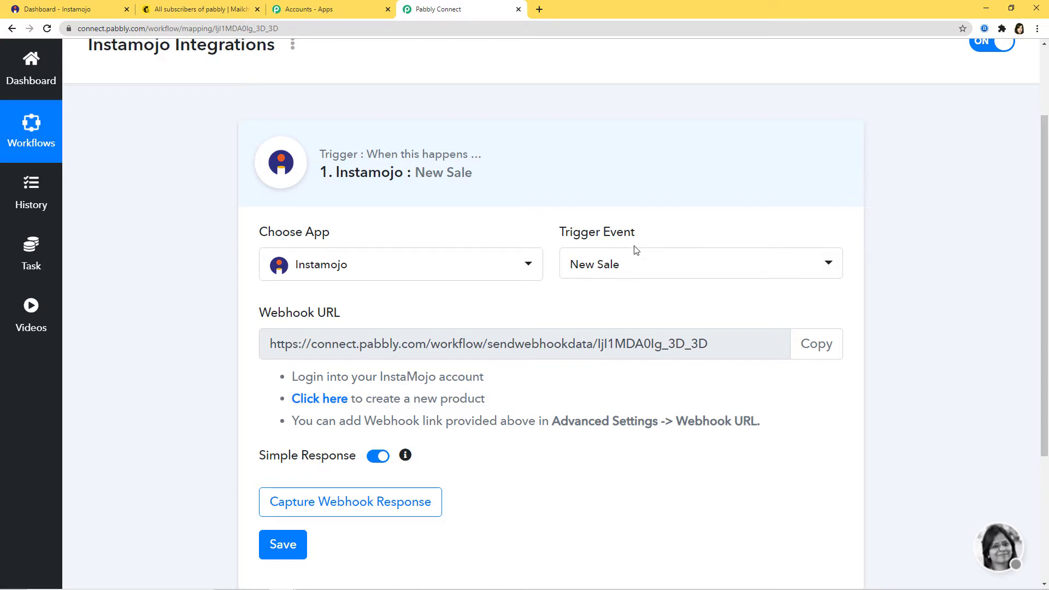
{"action": "left_click", "coordinate": [814, 349]}
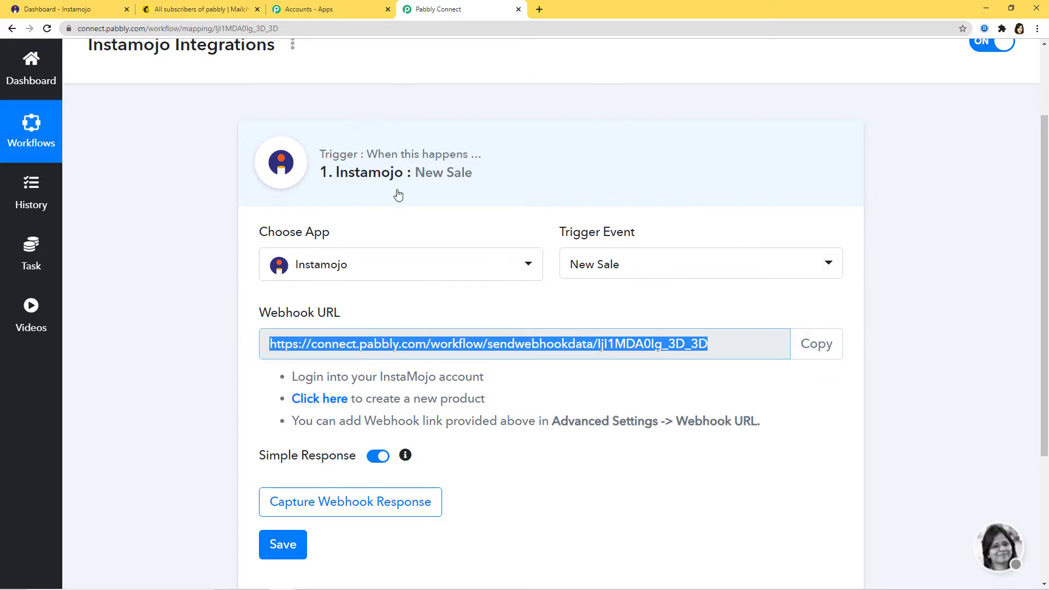
{"action": "left_click", "coordinate": [333, 185]}
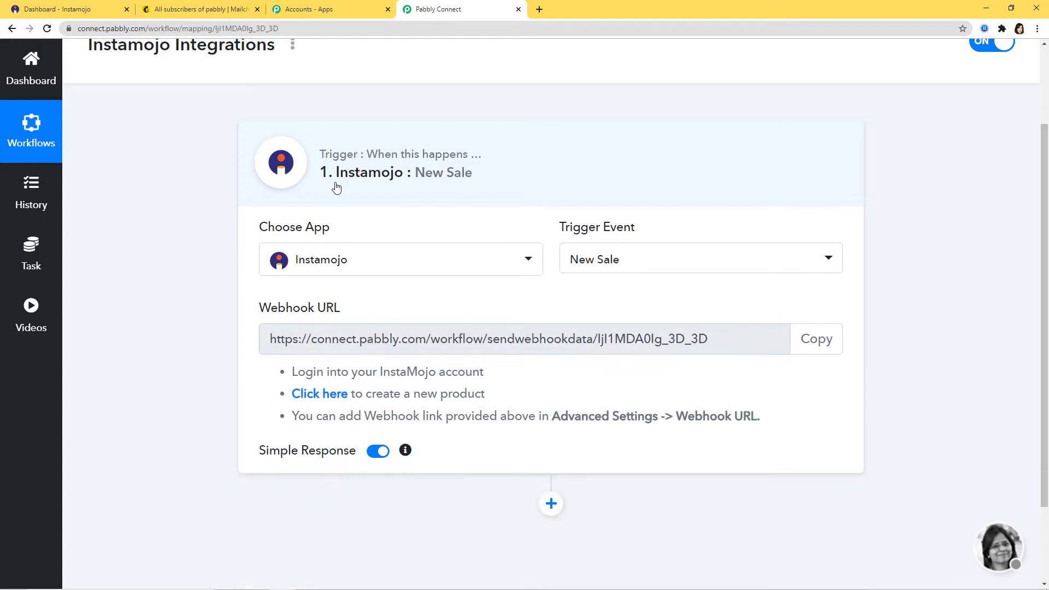
{"action": "left_click", "coordinate": [397, 186]}
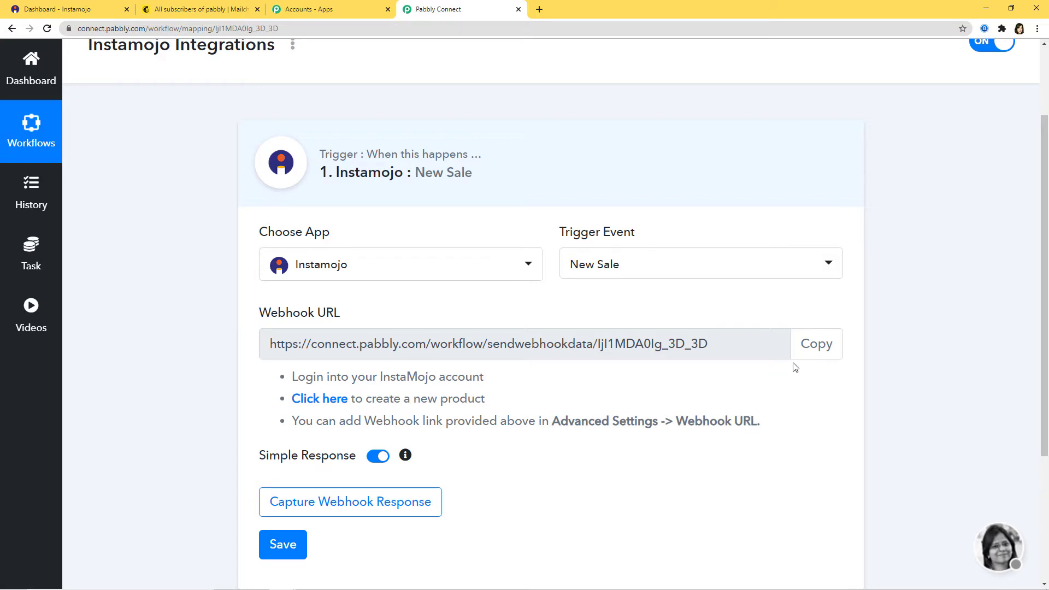
{"action": "left_click", "coordinate": [819, 349]}
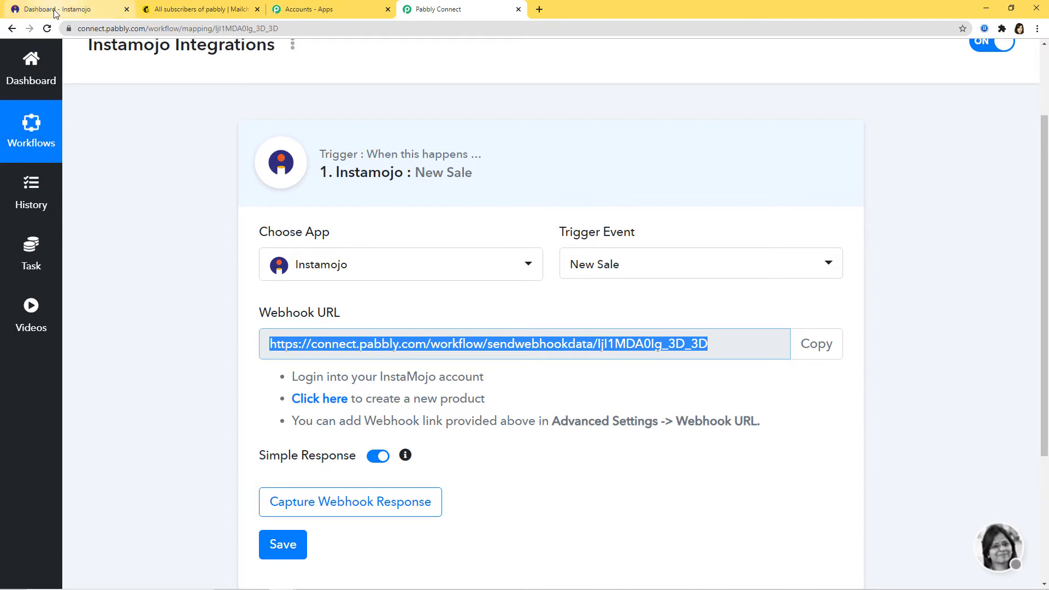
{"action": "left_click", "coordinate": [81, 13]}
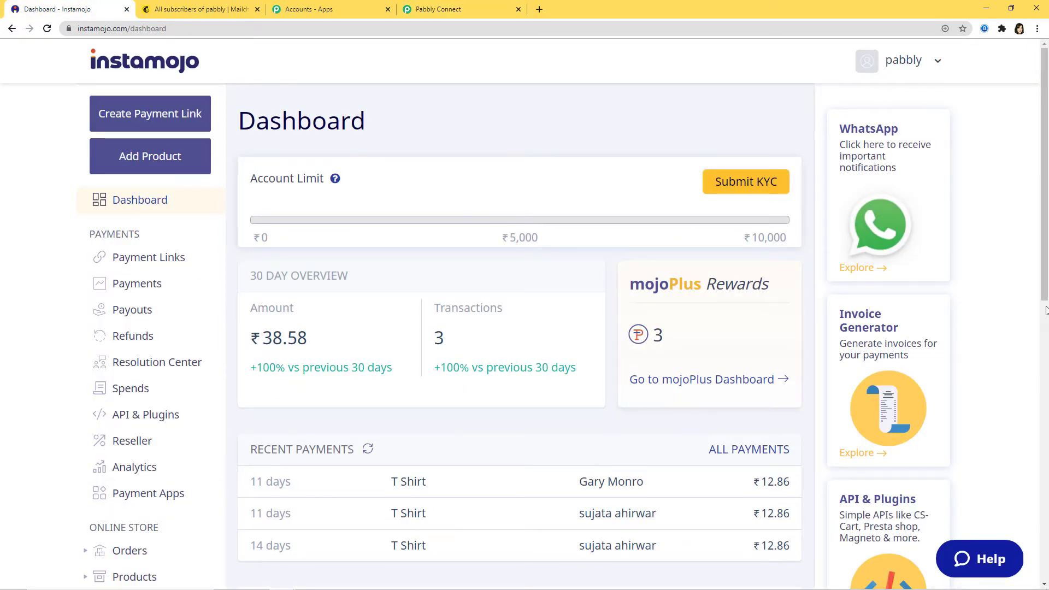
- Open the All Products list in the Instamojo dashboard
{"action": "scroll", "coordinate": [169, 360], "scroll_direction": "down", "scroll_amount": 2}
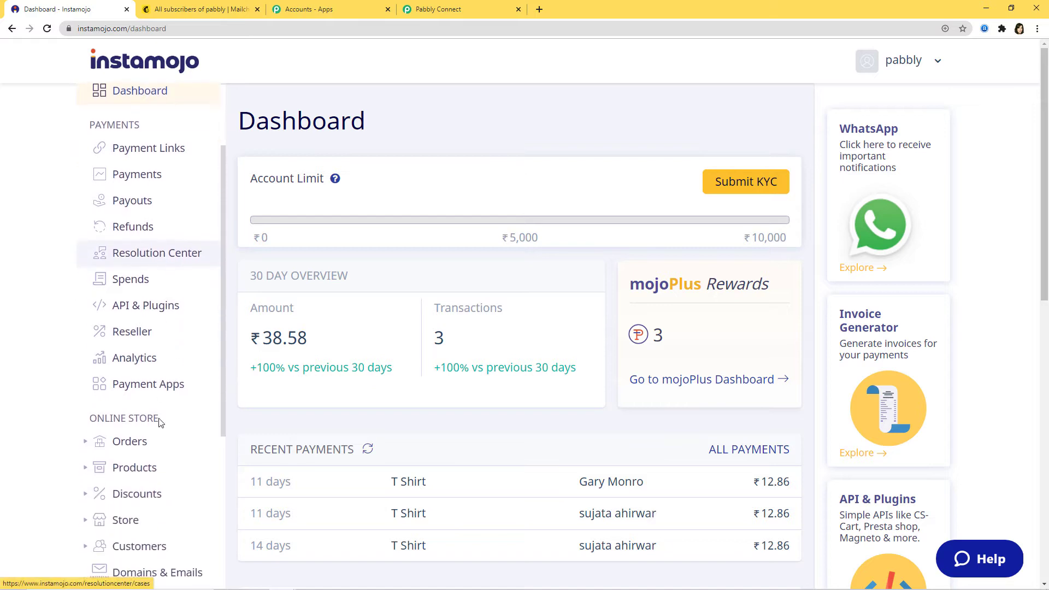
{"action": "left_click", "coordinate": [136, 477]}
{"action": "left_click", "coordinate": [138, 500]}
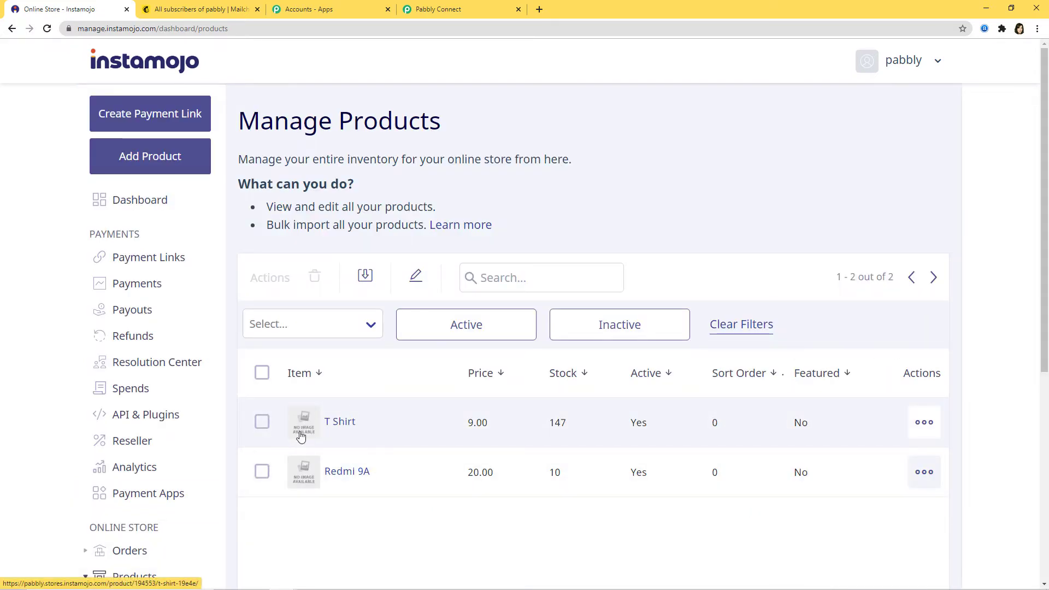
- Edit the T Shirt product and scroll down to its Advanced Settings
{"action": "left_click", "coordinate": [912, 424]}
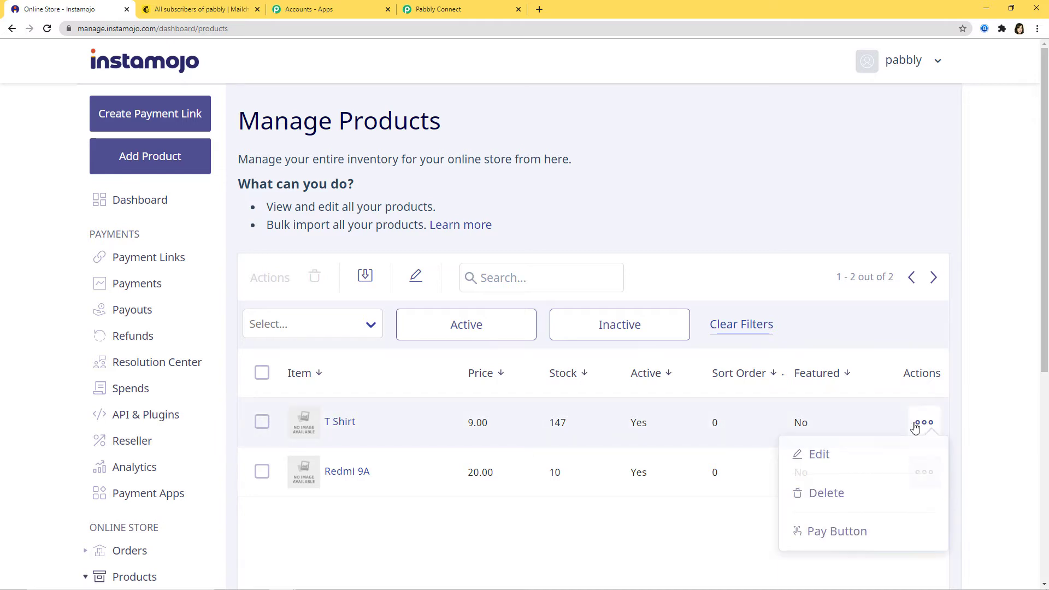
{"action": "left_click", "coordinate": [816, 456]}
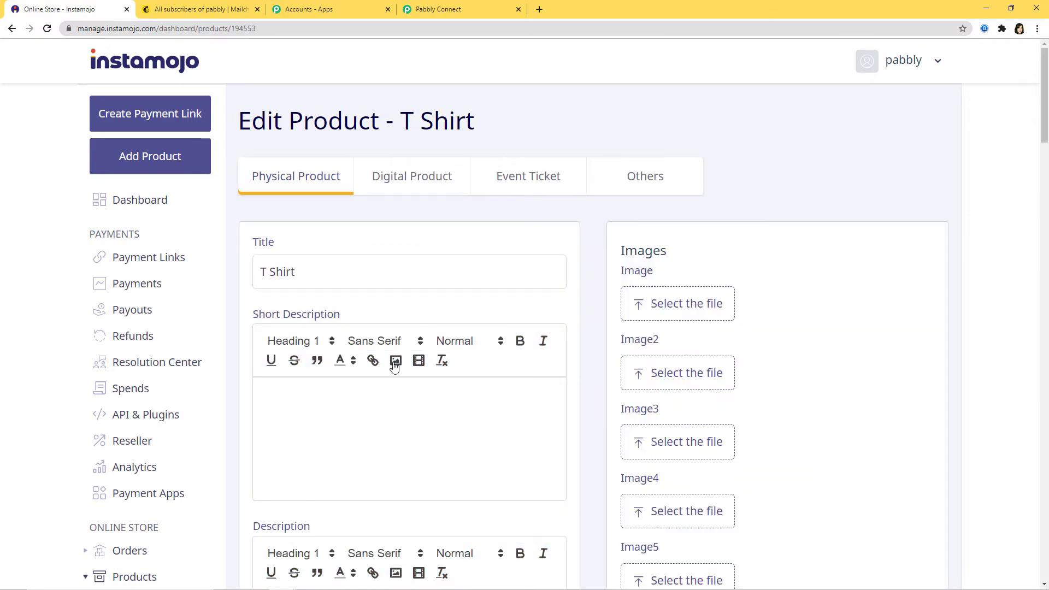
{"action": "scroll", "coordinate": [465, 312], "scroll_direction": "down", "scroll_amount": 2}
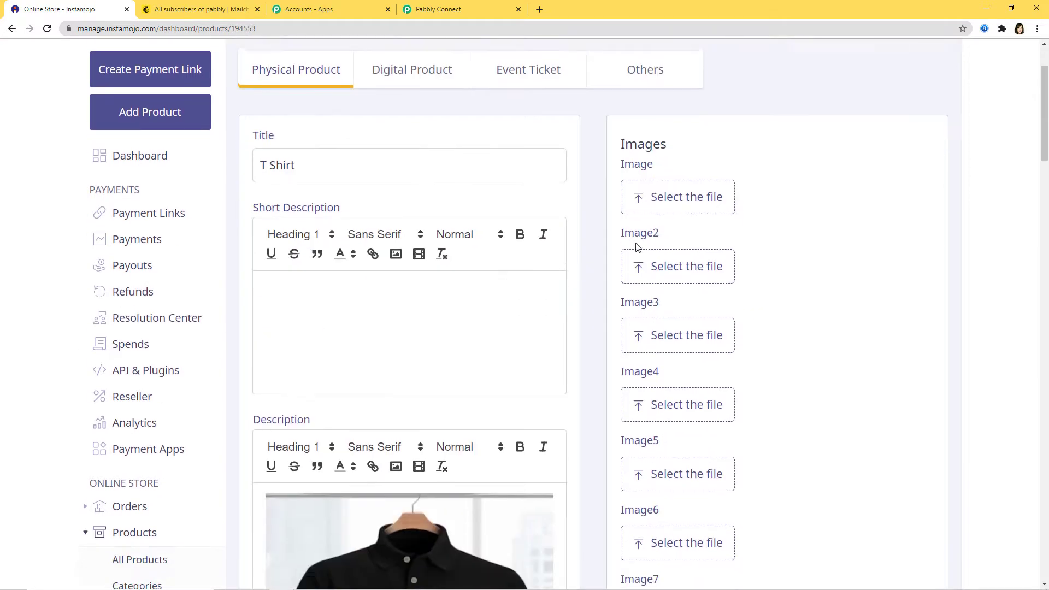
{"action": "scroll", "coordinate": [510, 385], "scroll_direction": "down", "scroll_amount": 12}
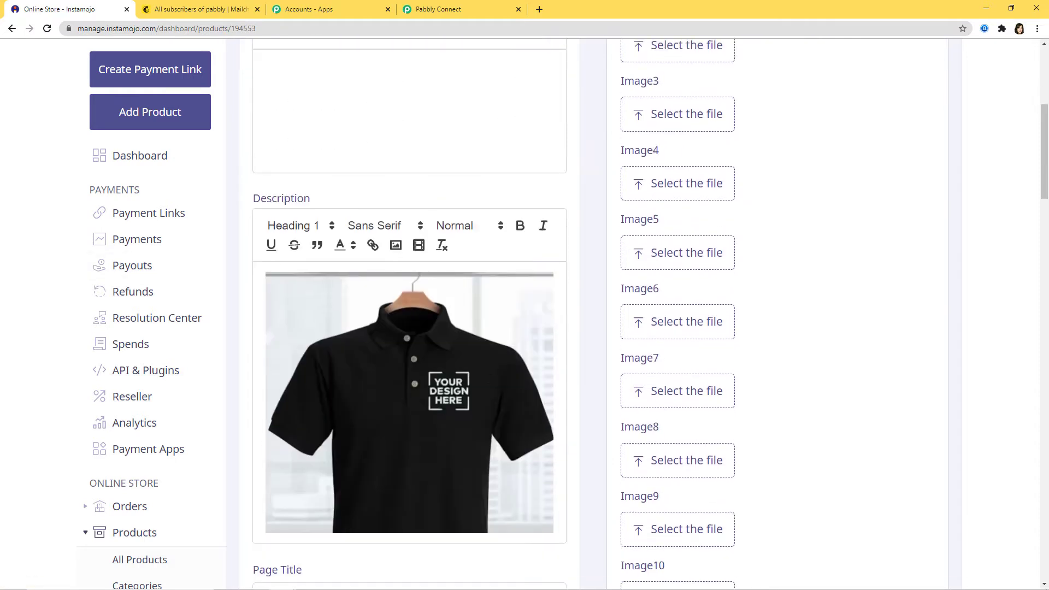
{"action": "scroll", "coordinate": [579, 380], "scroll_direction": "down", "scroll_amount": 3}
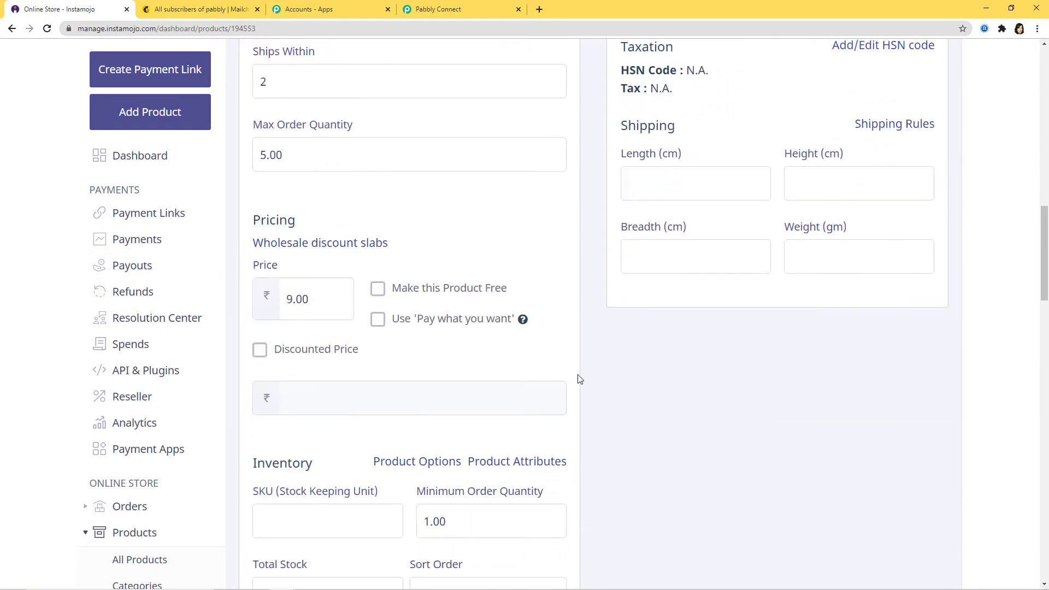
{"action": "scroll", "coordinate": [710, 371], "scroll_direction": "up", "scroll_amount": 3}
{"action": "scroll", "coordinate": [787, 348], "scroll_direction": "down", "scroll_amount": 14}
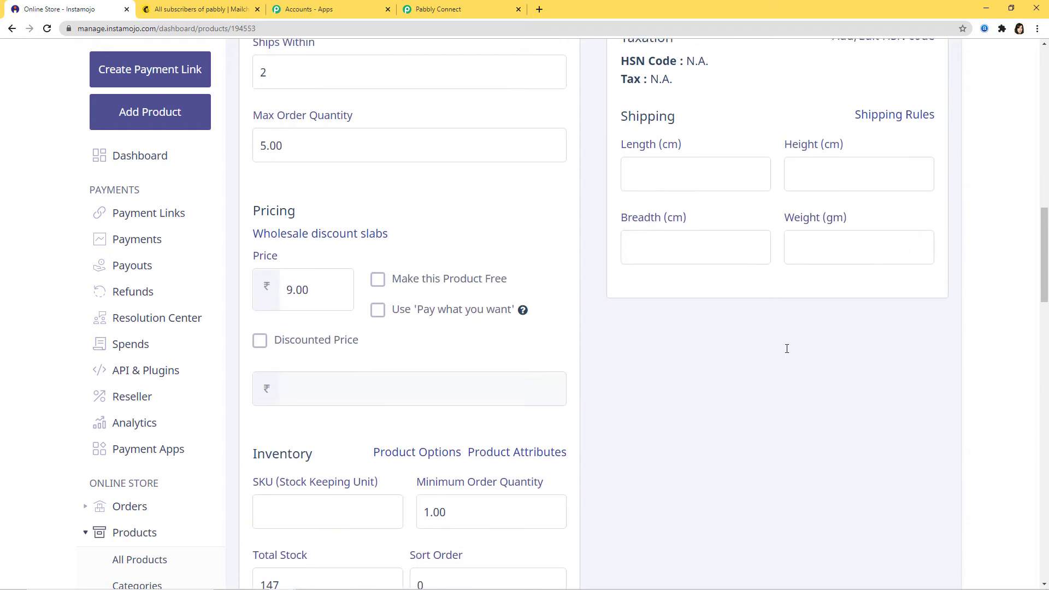
{"action": "scroll", "coordinate": [787, 348], "scroll_direction": "down", "scroll_amount": 2}
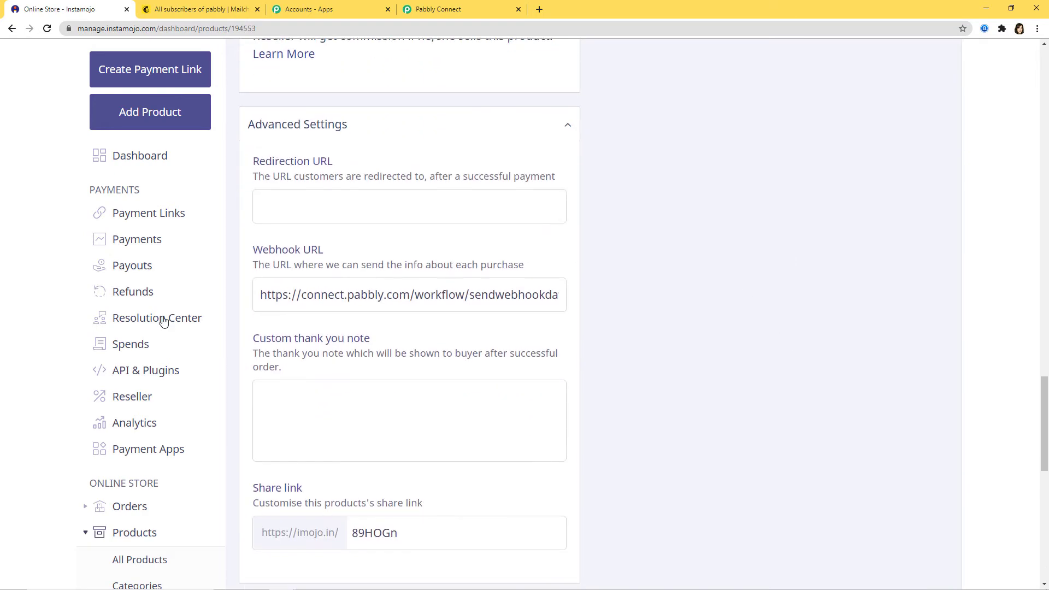
- Replace the T Shirt product's Webhook URL with the Pabbly URL and save the product
{"action": "left_click", "coordinate": [412, 294]}
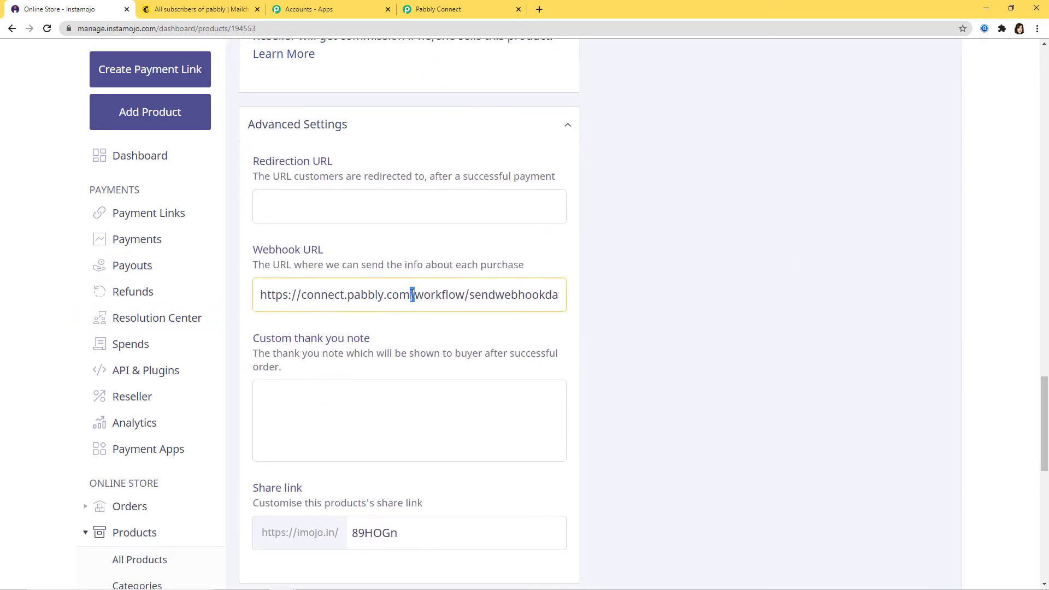
{"action": "key", "text": "ctrl+a"}
{"action": "left_click", "coordinate": [437, 9]}
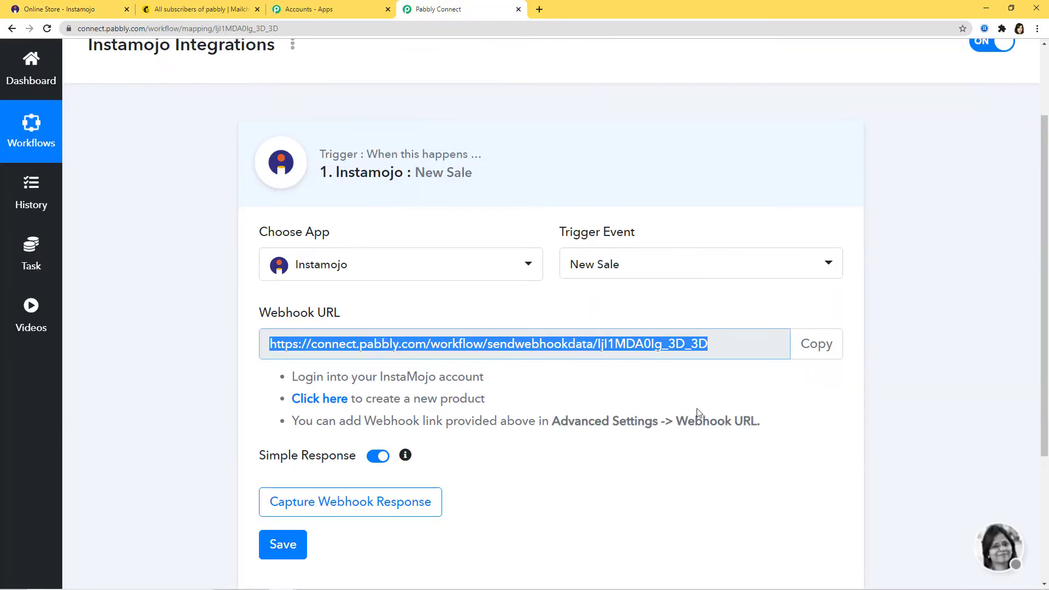
{"action": "left_click", "coordinate": [49, 10]}
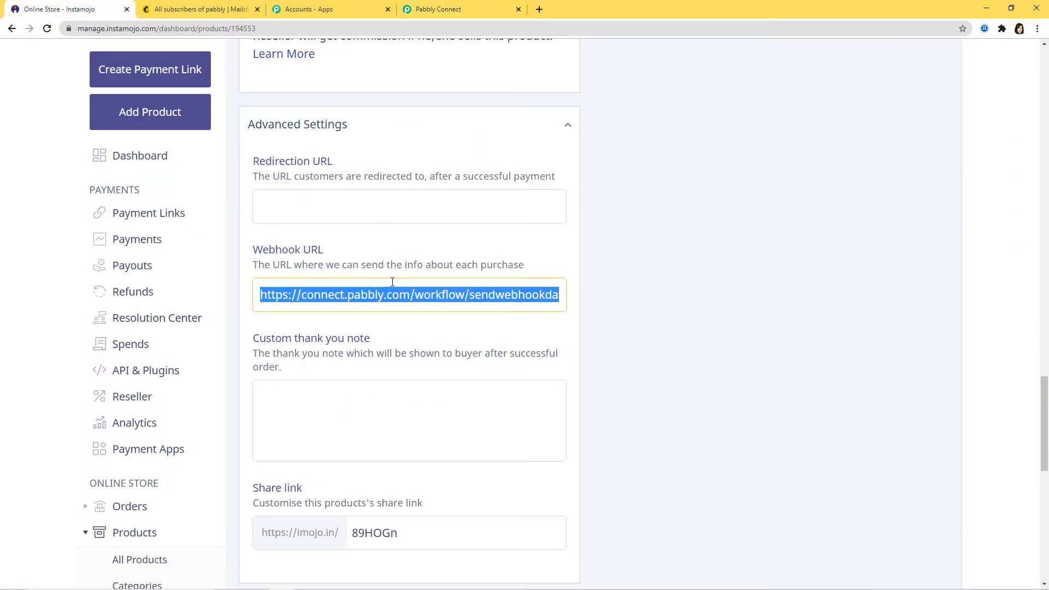
{"action": "key", "text": "ctrl+v"}
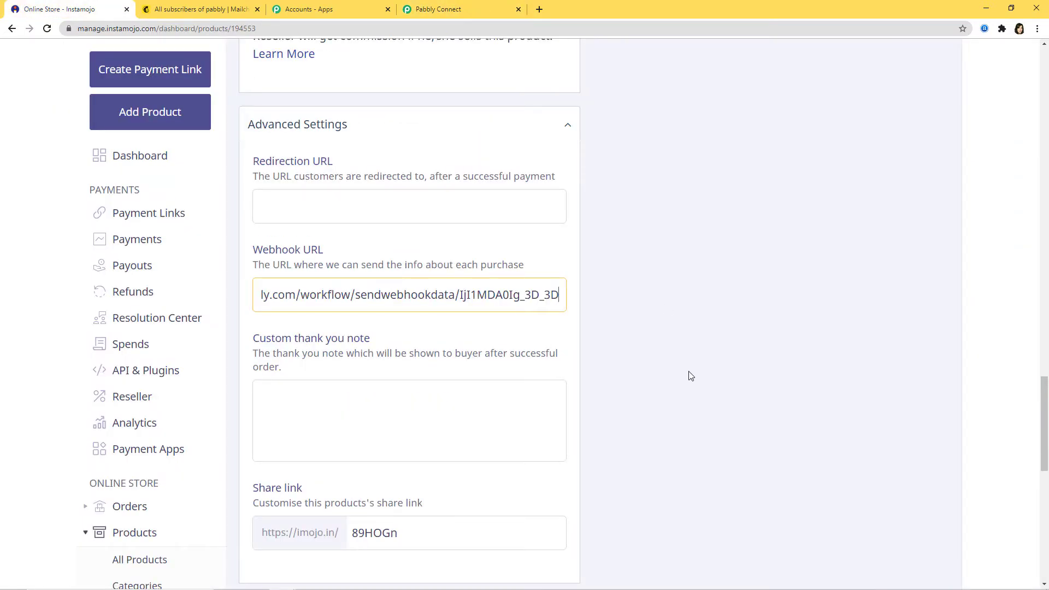
{"action": "scroll", "coordinate": [691, 376], "scroll_direction": "down", "scroll_amount": 10}
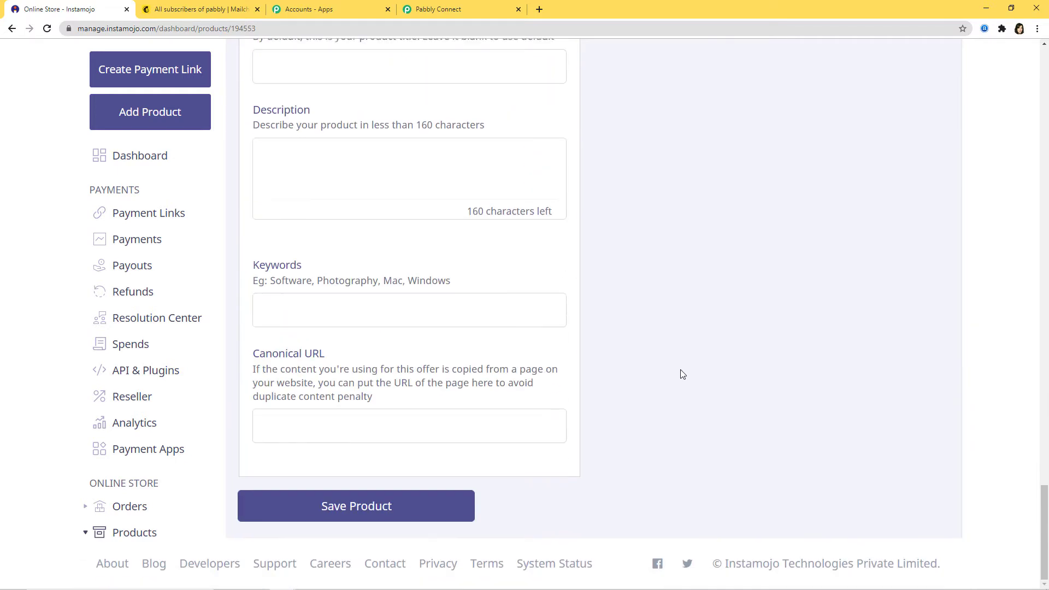
{"action": "left_click", "coordinate": [368, 506]}
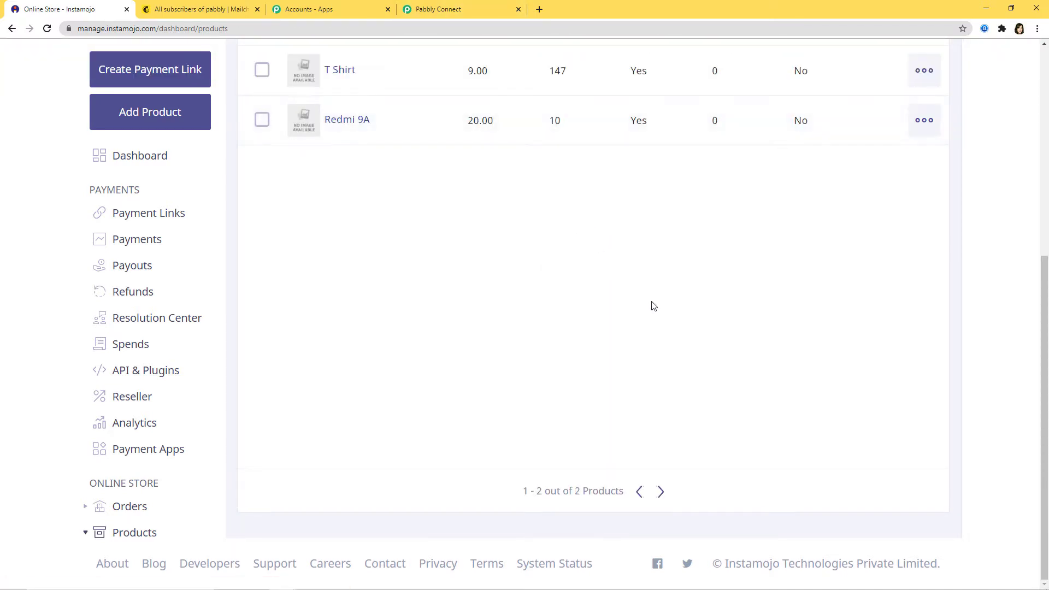
- Start capturing the webhook response in the Pabbly Connect workflow
{"action": "scroll", "coordinate": [650, 305], "scroll_direction": "up", "scroll_amount": 3}
{"action": "left_click", "coordinate": [437, 10]}
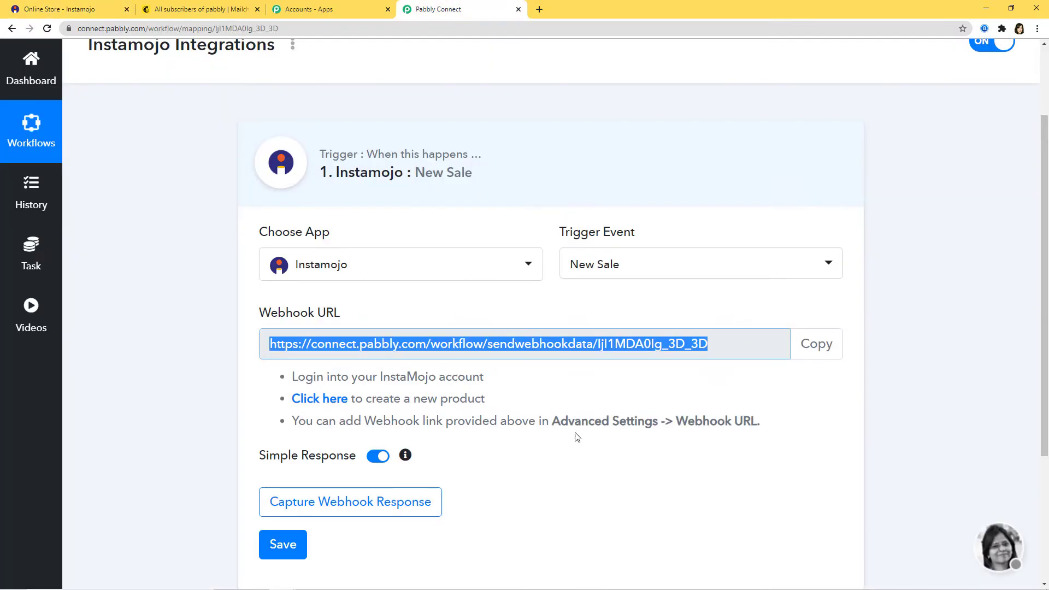
{"action": "scroll", "coordinate": [576, 436], "scroll_direction": "down", "scroll_amount": 3}
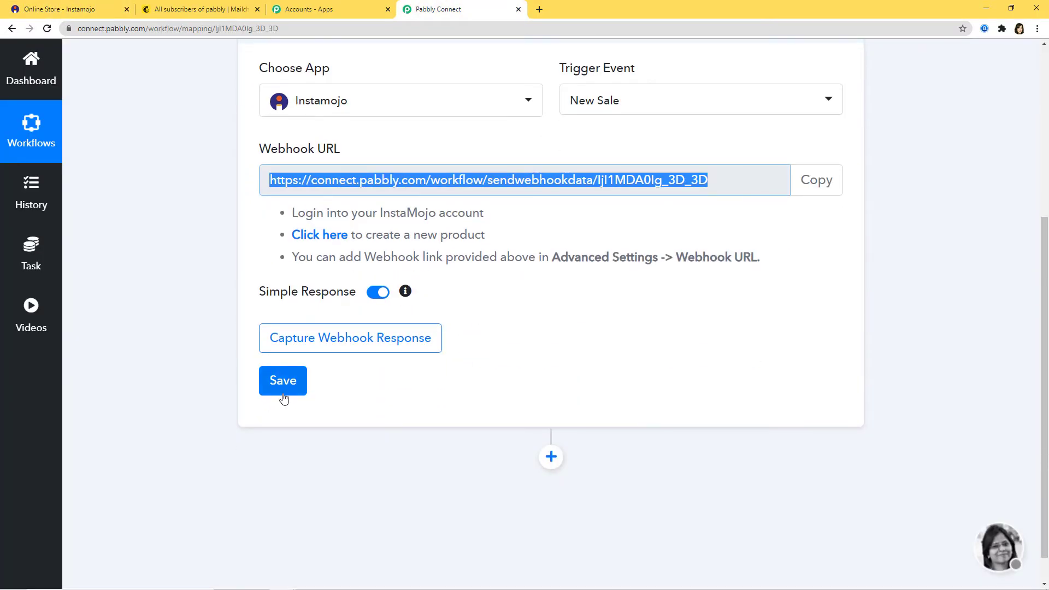
{"action": "left_click", "coordinate": [360, 348]}
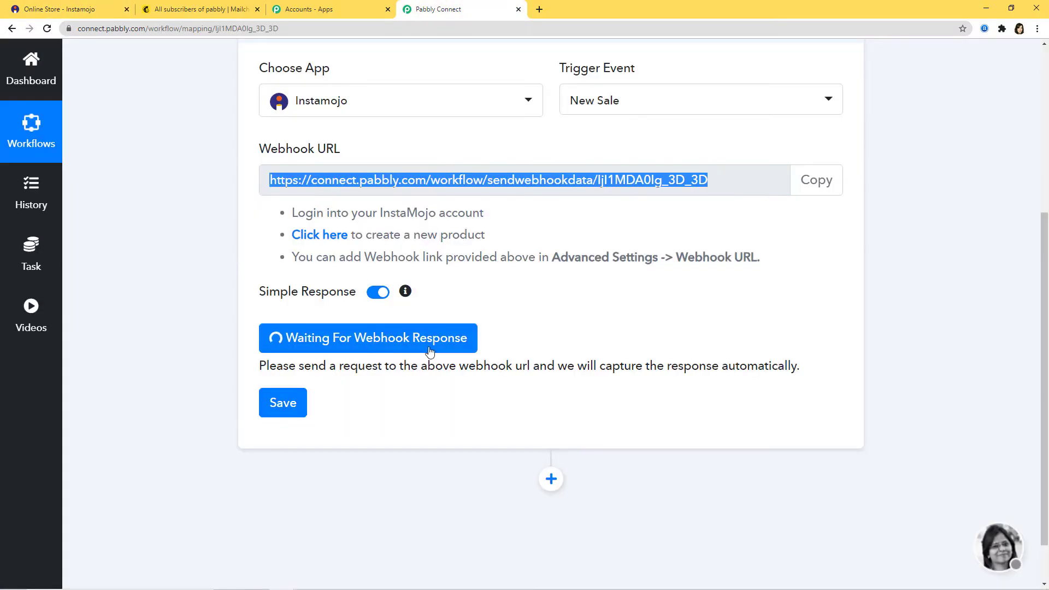
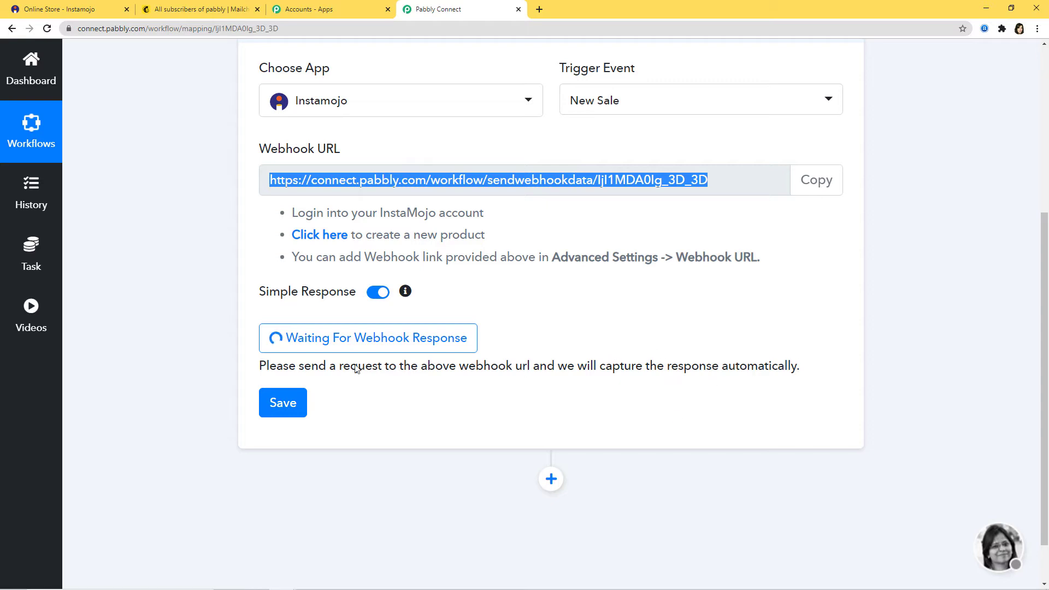
- Add the ₹9 T Shirt to the cart in the Instamojo store
{"action": "left_click", "coordinate": [63, 11]}
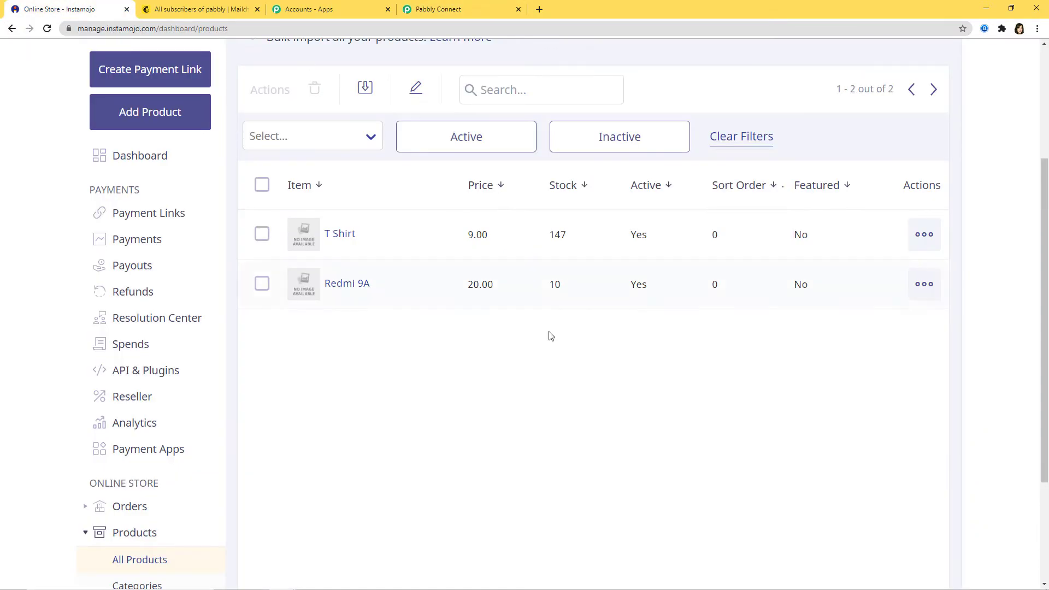
{"action": "left_click", "coordinate": [339, 235]}
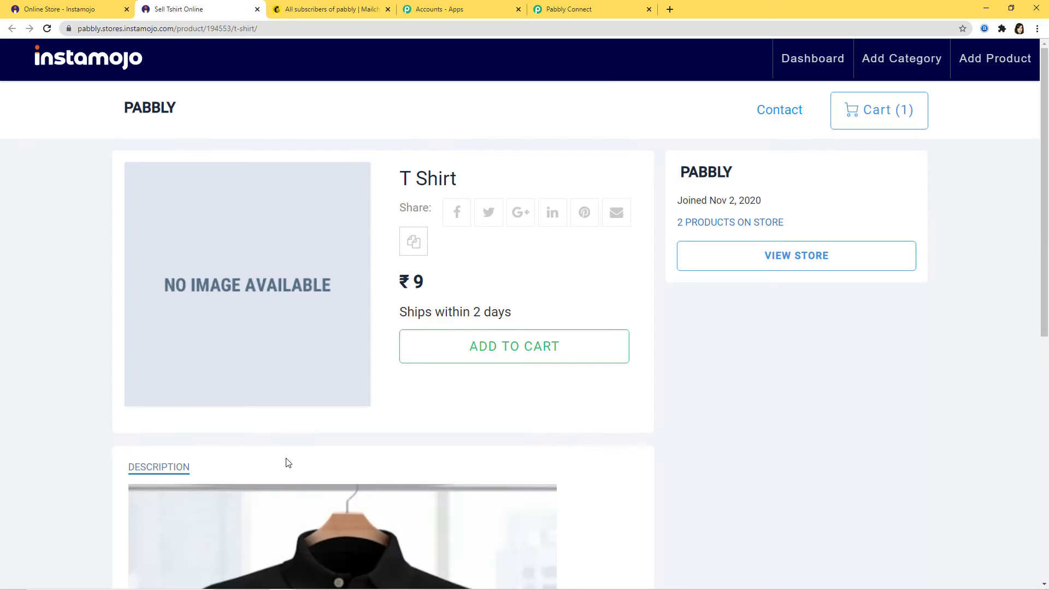
{"action": "scroll", "coordinate": [788, 421], "scroll_direction": "down", "scroll_amount": 4}
{"action": "scroll", "coordinate": [784, 415], "scroll_direction": "up", "scroll_amount": 4}
{"action": "left_click", "coordinate": [568, 343]}
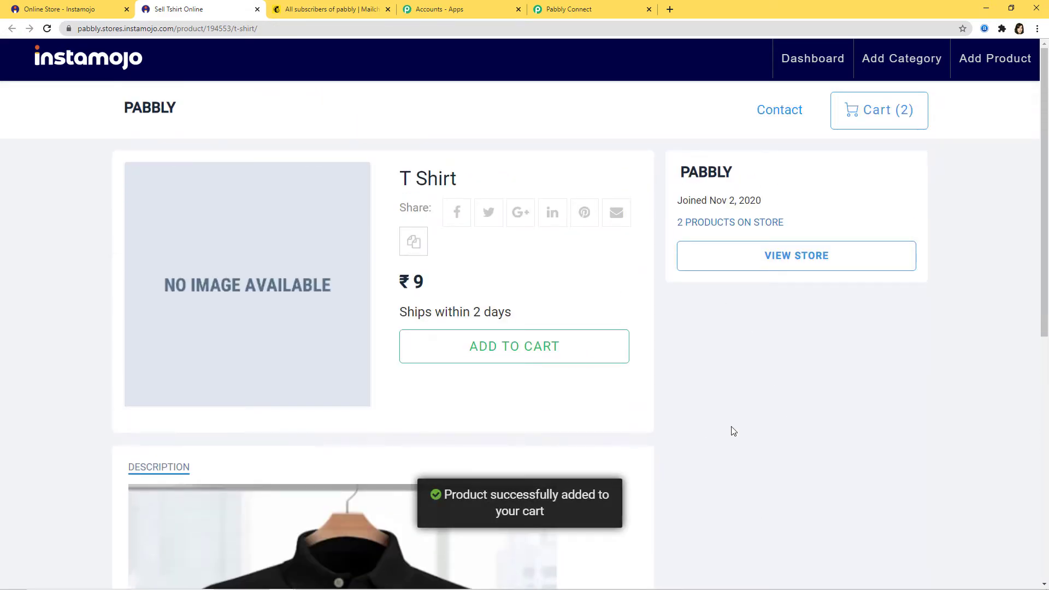
- Lower the cart's T Shirt quantity to 1 and proceed to checkout
{"action": "left_click", "coordinate": [890, 112]}
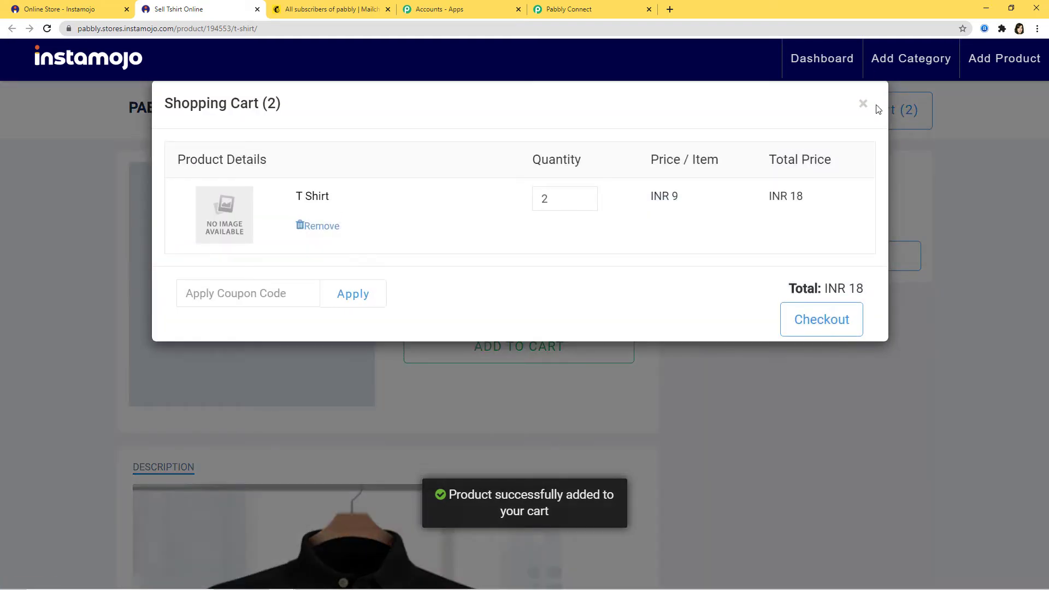
{"action": "left_click", "coordinate": [582, 202]}
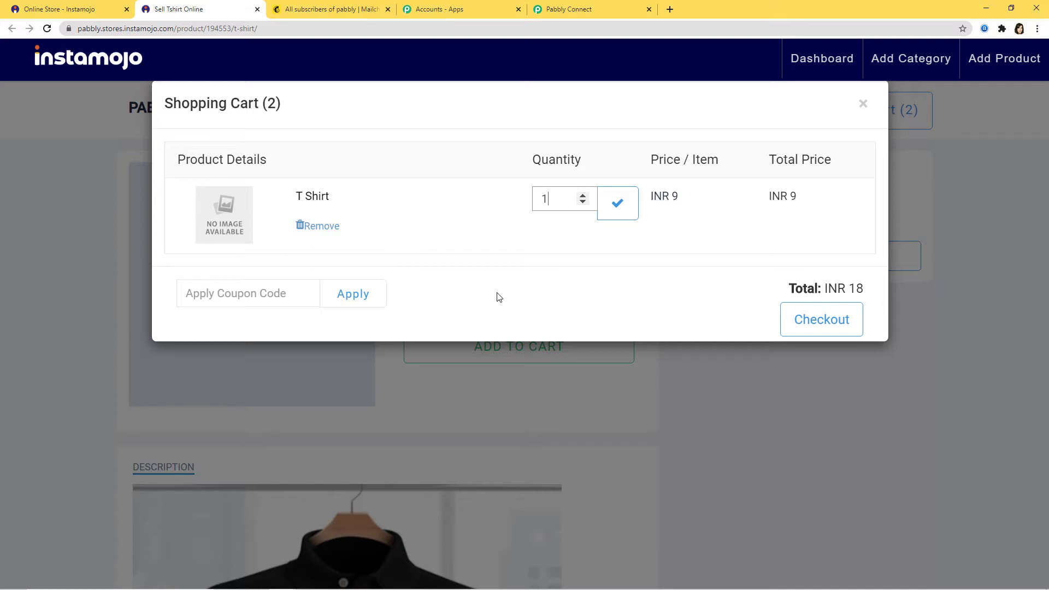
{"action": "left_click", "coordinate": [817, 324]}
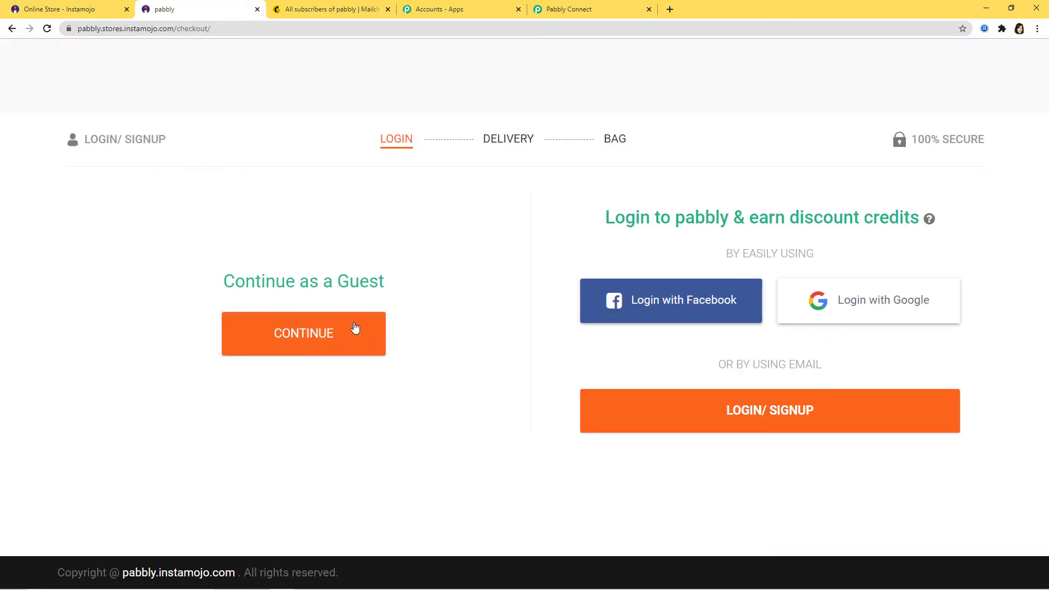
- Continue as a guest and enter the new buyer's first and last name
{"action": "left_click", "coordinate": [302, 332]}
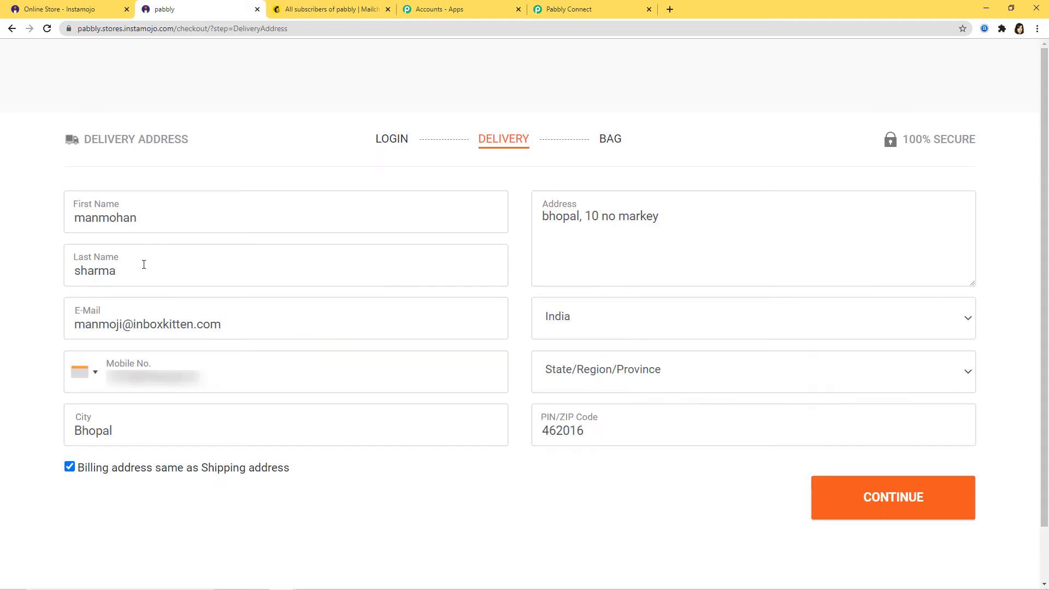
{"action": "double_click", "coordinate": [105, 218]}
{"action": "key", "text": "BackSpace"}
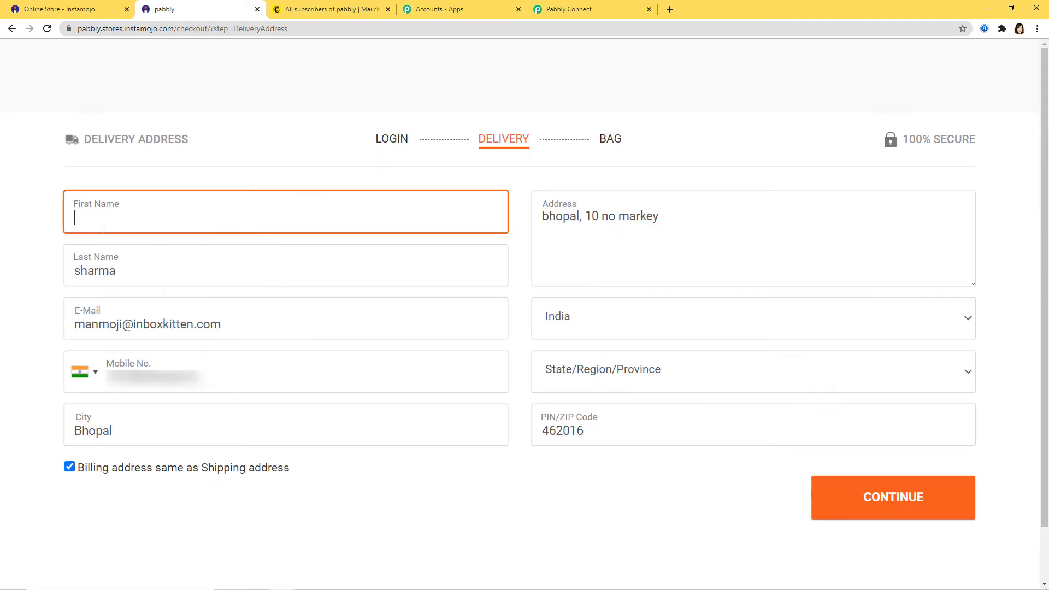
{"action": "left_click", "coordinate": [145, 273]}
{"action": "left_click", "coordinate": [83, 216]}
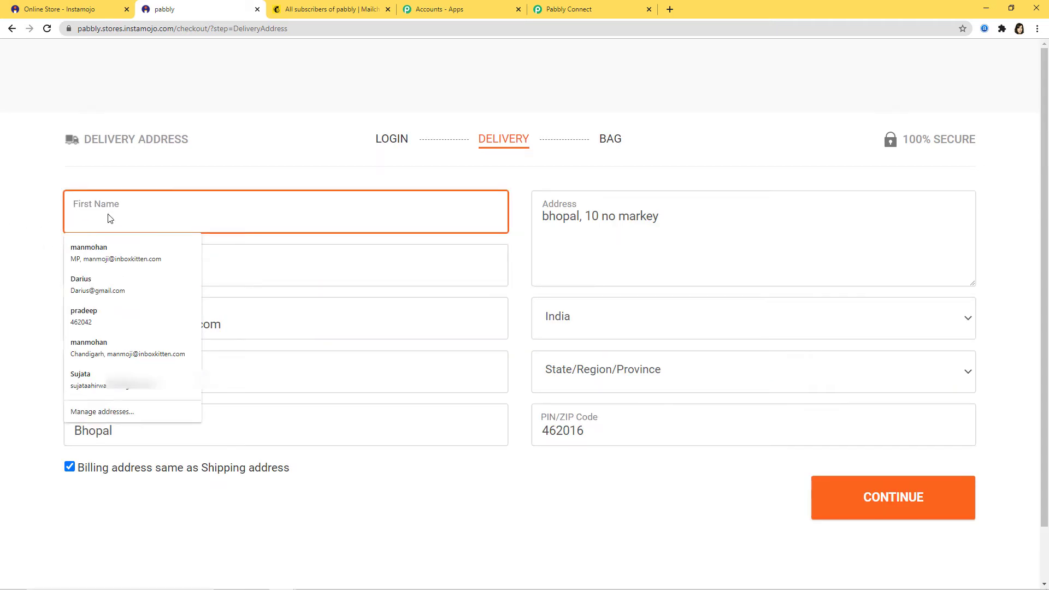
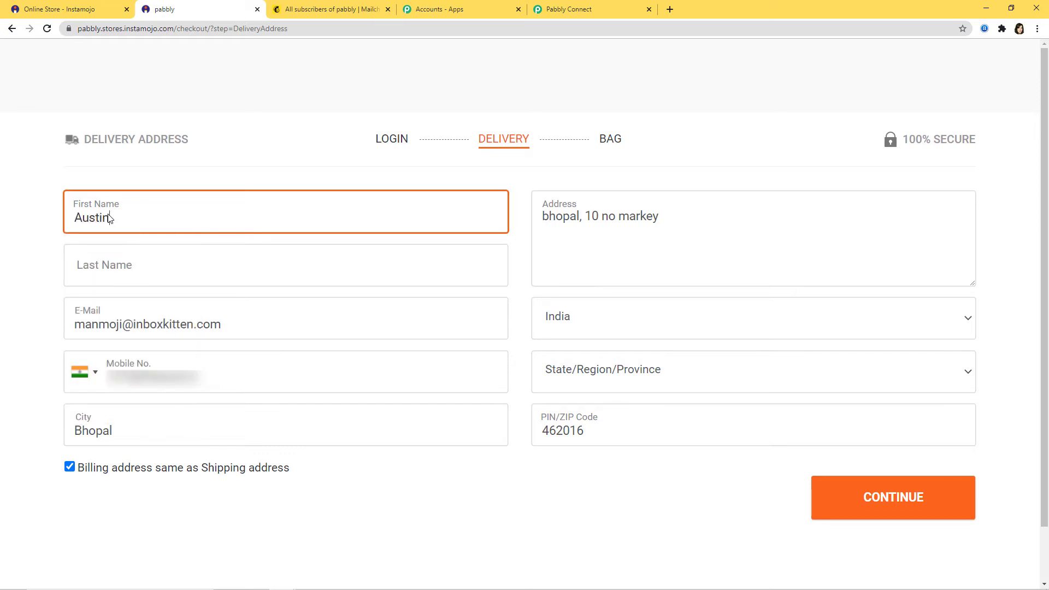
{"action": "left_click", "coordinate": [107, 266]}
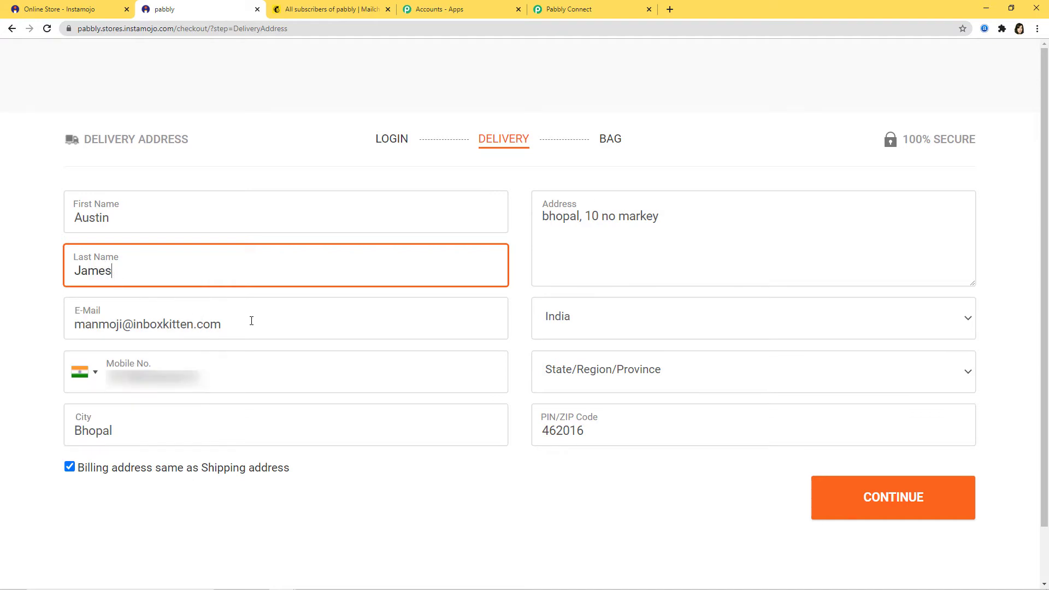
- Replace the e-mail, mobile number and street address with the buyer's details
{"action": "left_click", "coordinate": [251, 321]}
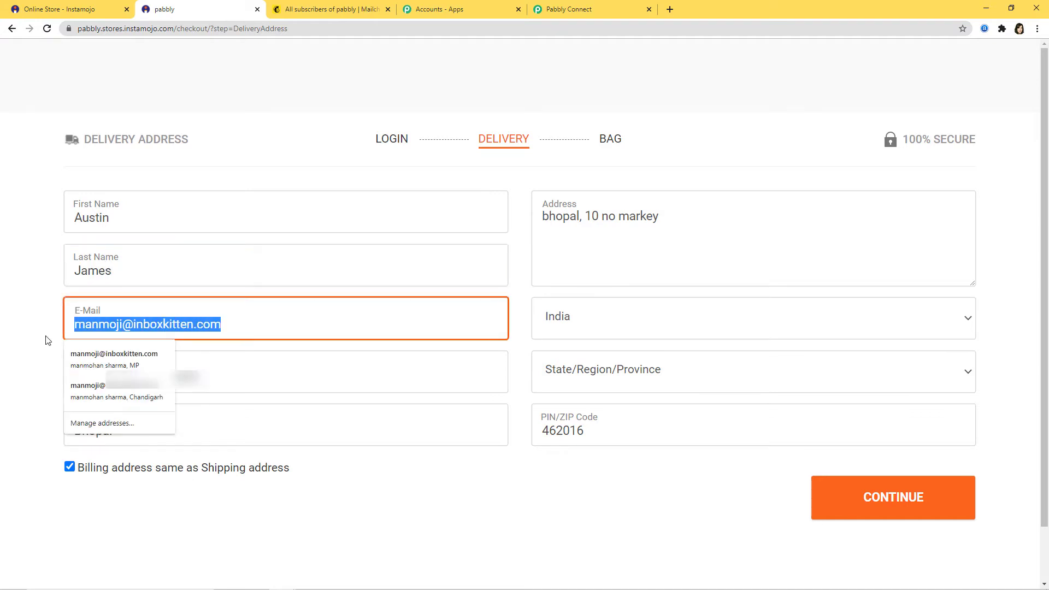
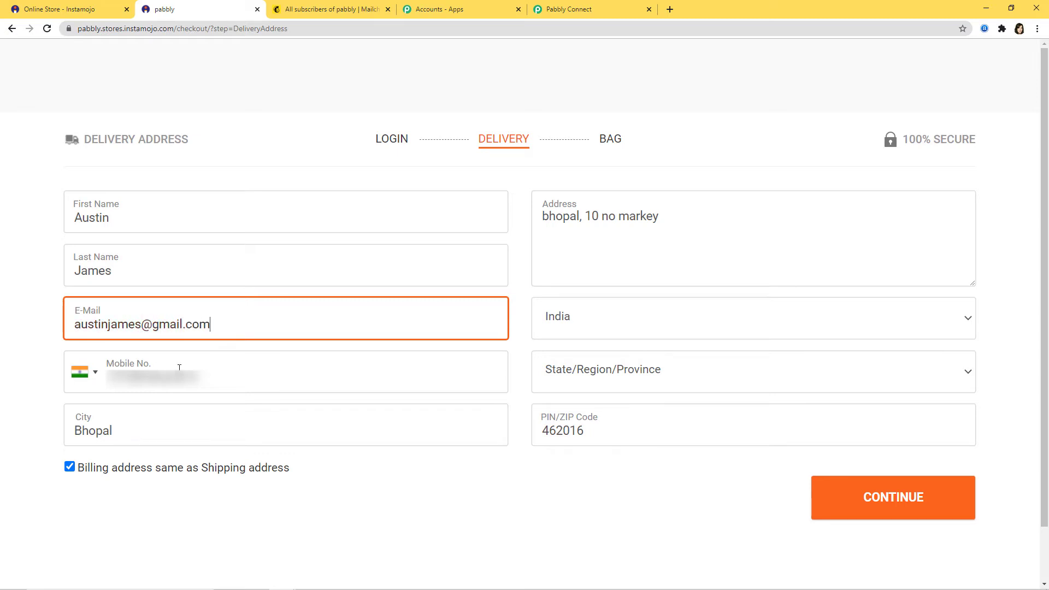
{"action": "key", "text": "Tab"}
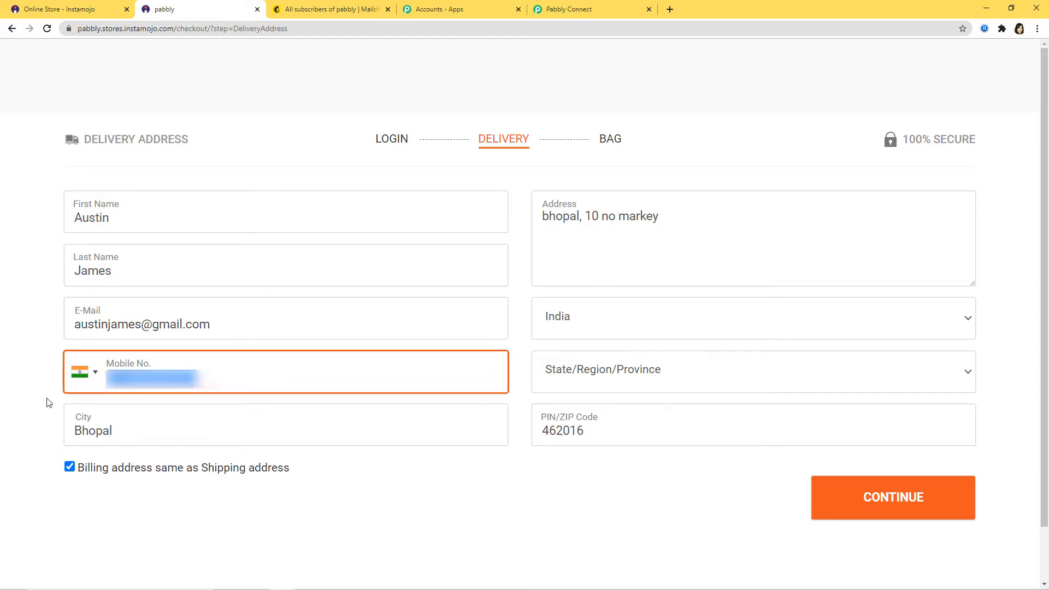
{"action": "key", "text": "BackSpace"}
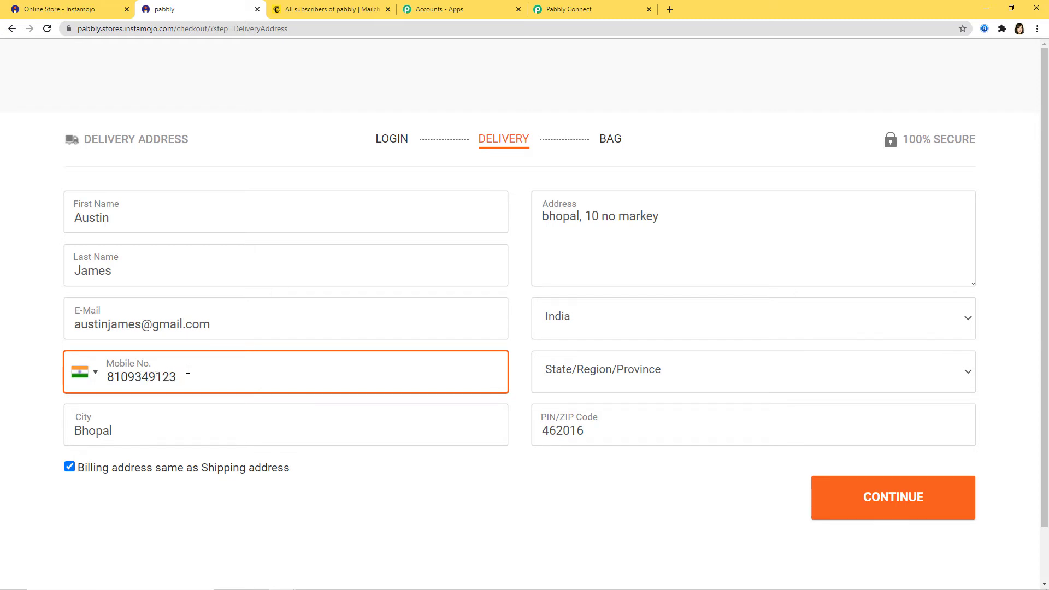
{"action": "triple_click", "coordinate": [671, 219]}
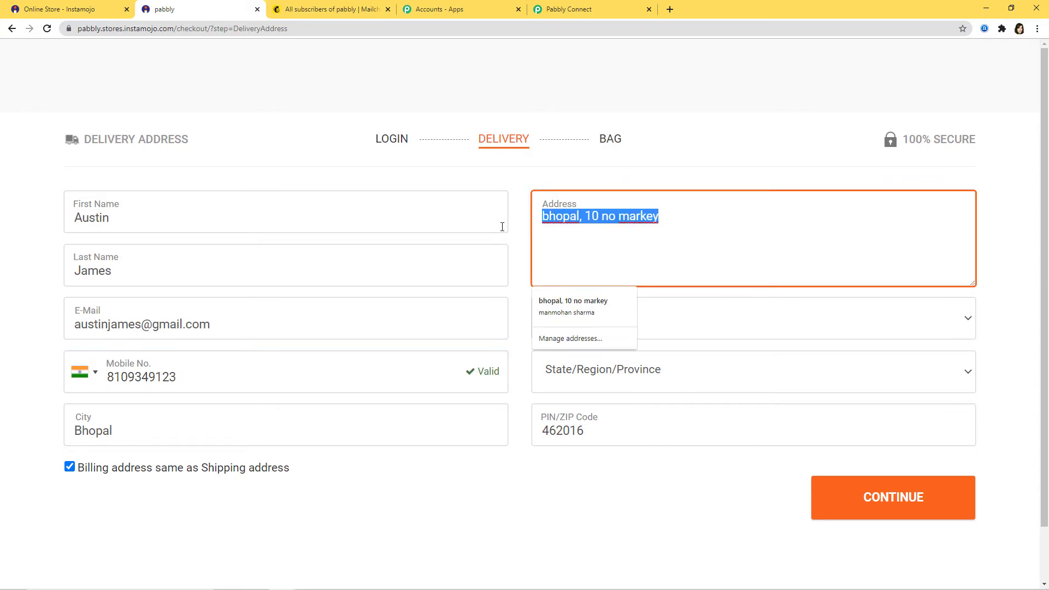
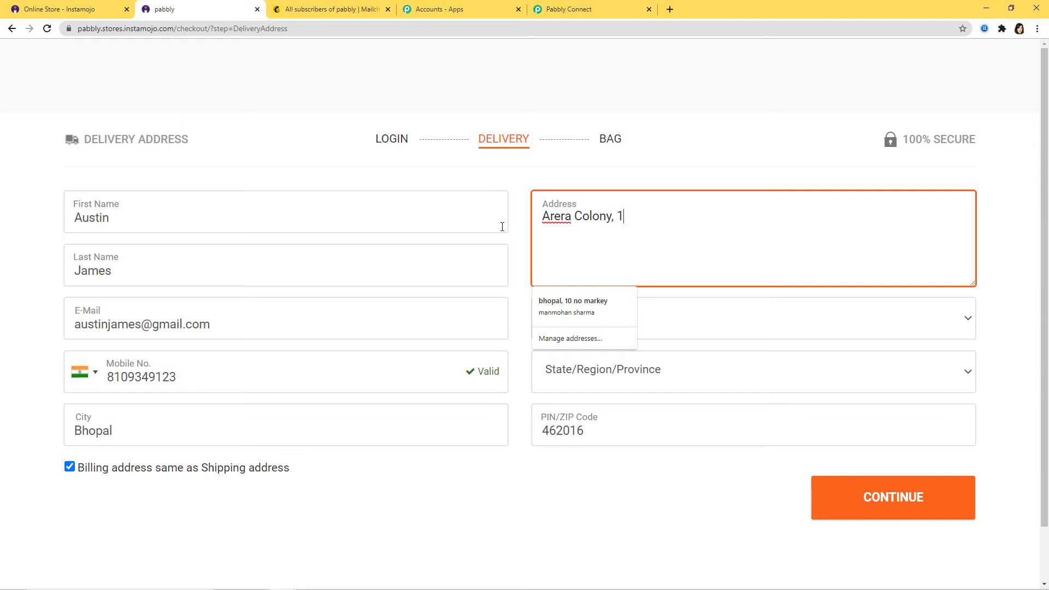
{"action": "left_click", "coordinate": [253, 442]}
- Choose Madhya Pradesh as the state, dismiss the Maps error and submit delivery details
{"action": "left_click", "coordinate": [643, 328]}
{"action": "left_click", "coordinate": [684, 377]}
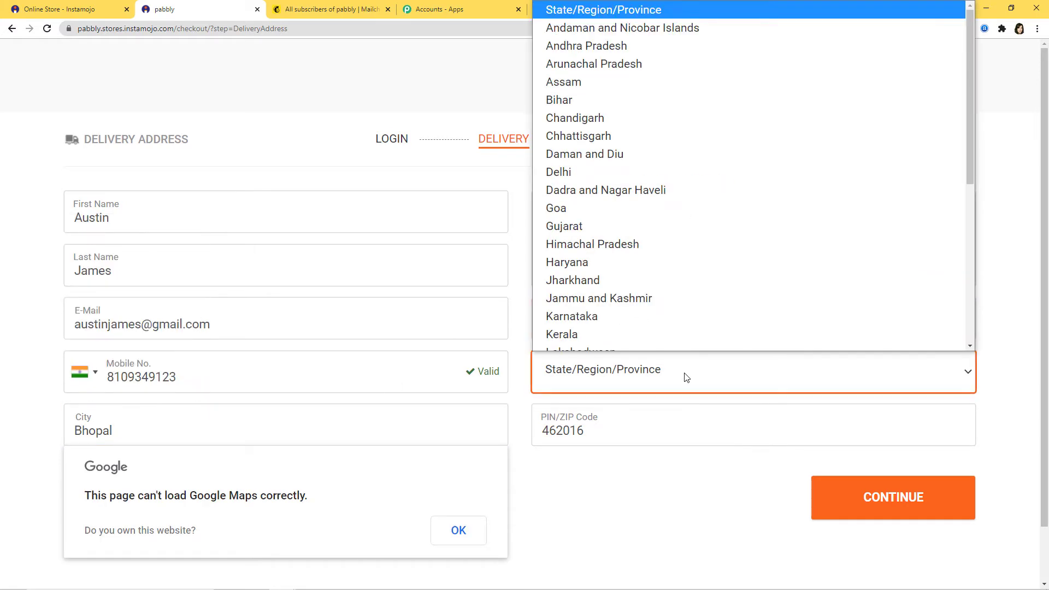
{"action": "scroll", "coordinate": [615, 306], "scroll_direction": "down", "scroll_amount": 1}
{"action": "type", "text": "mad"}
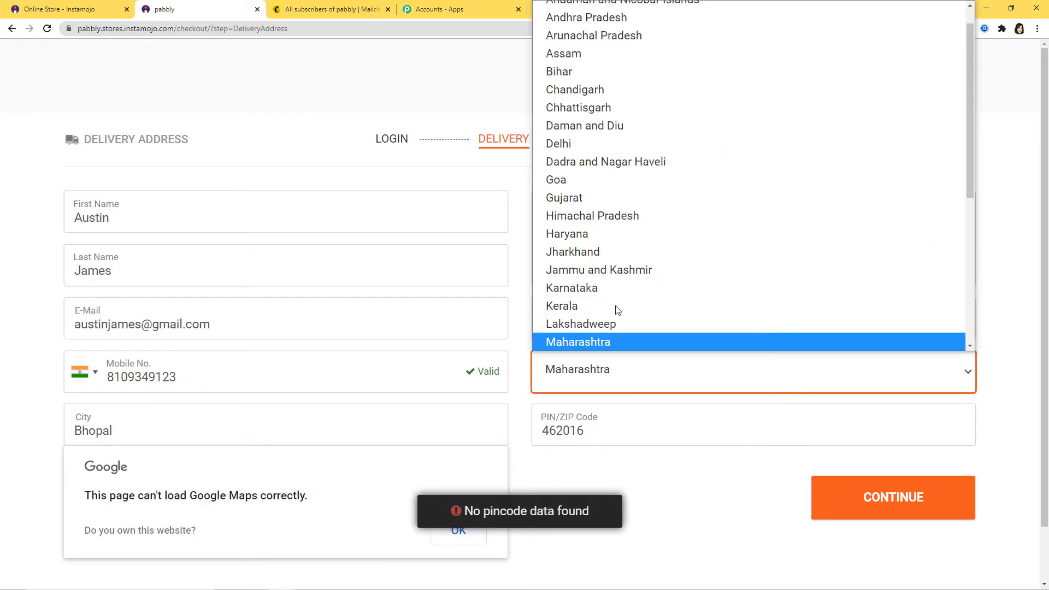
{"action": "left_click", "coordinate": [606, 341]}
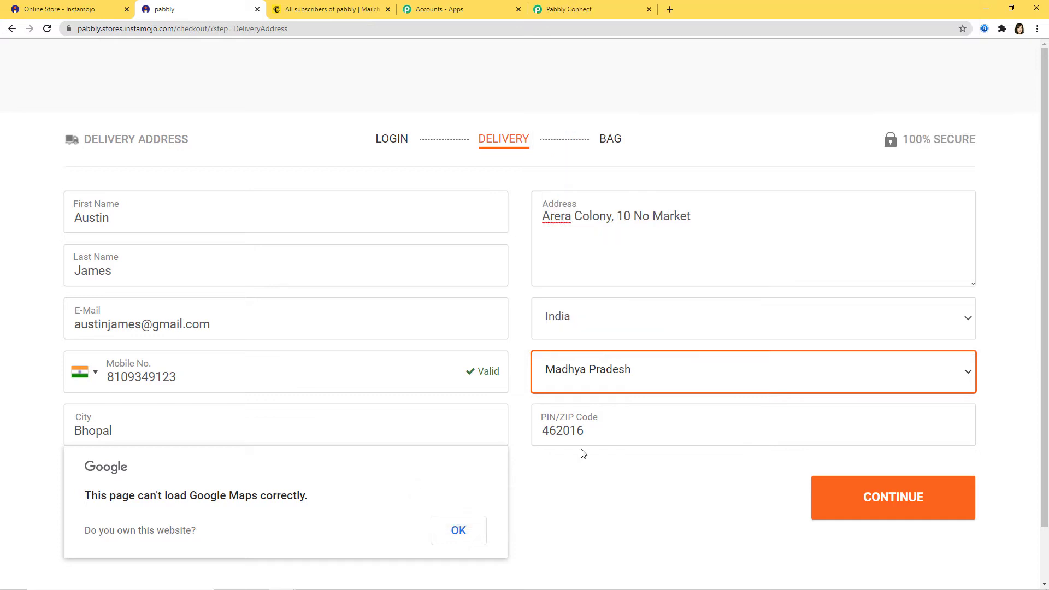
{"action": "left_click", "coordinate": [457, 529]}
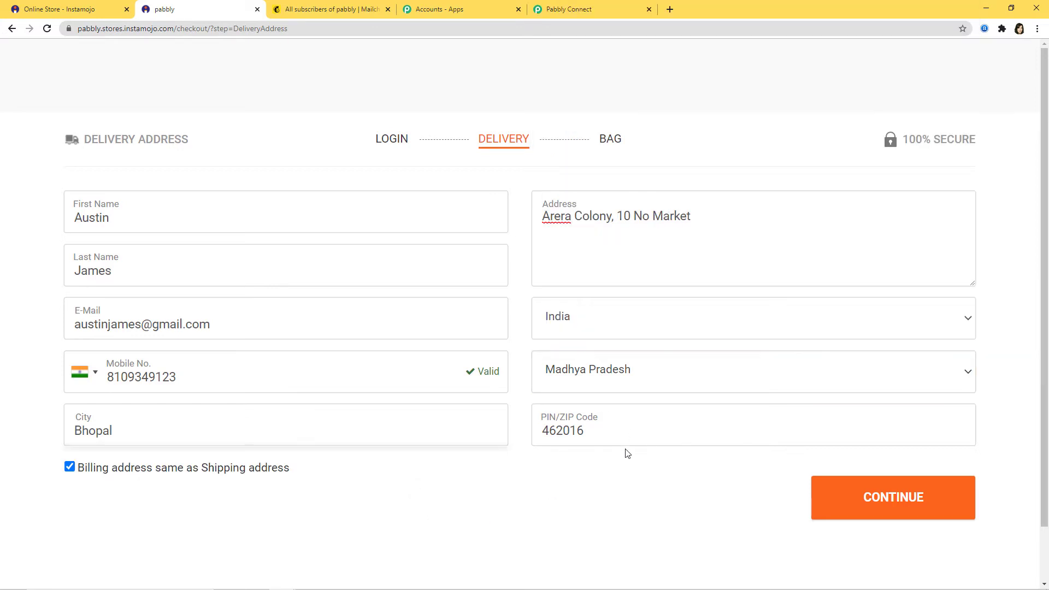
{"action": "left_click", "coordinate": [897, 509]}
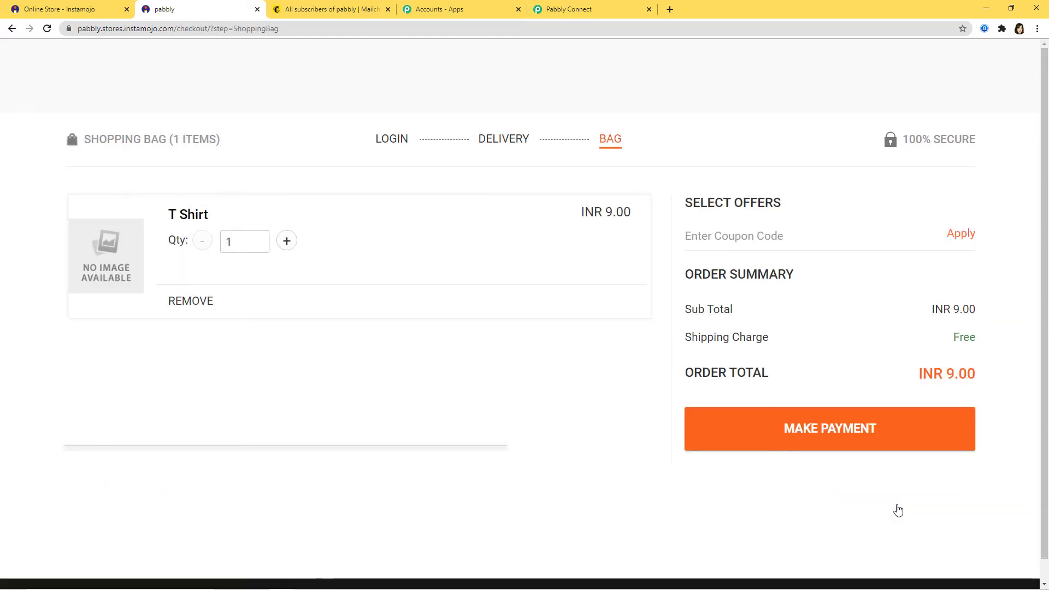
- Place the order and pay ₹12.86, including the ₹3.86 convenience fee, via another payment method
{"action": "left_click", "coordinate": [855, 433]}
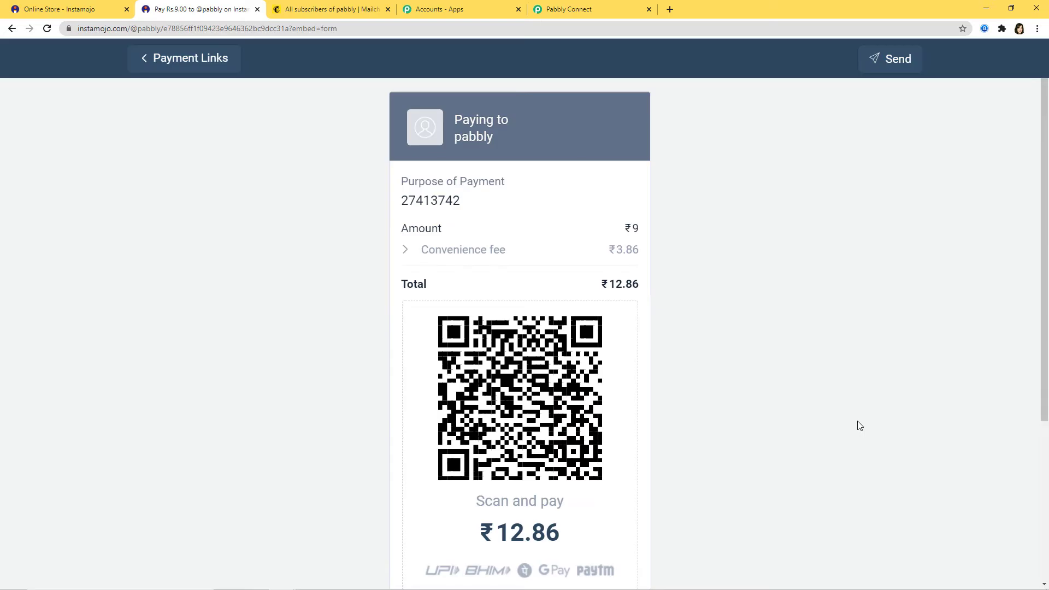
{"action": "scroll", "coordinate": [857, 424], "scroll_direction": "down", "scroll_amount": 2}
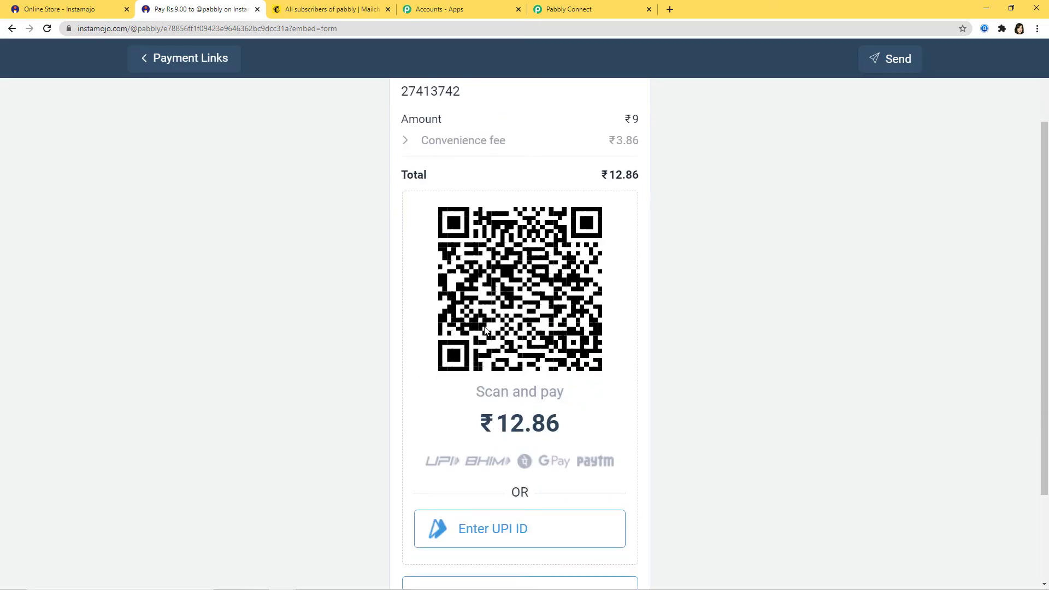
{"action": "scroll", "coordinate": [803, 368], "scroll_direction": "down", "scroll_amount": 2}
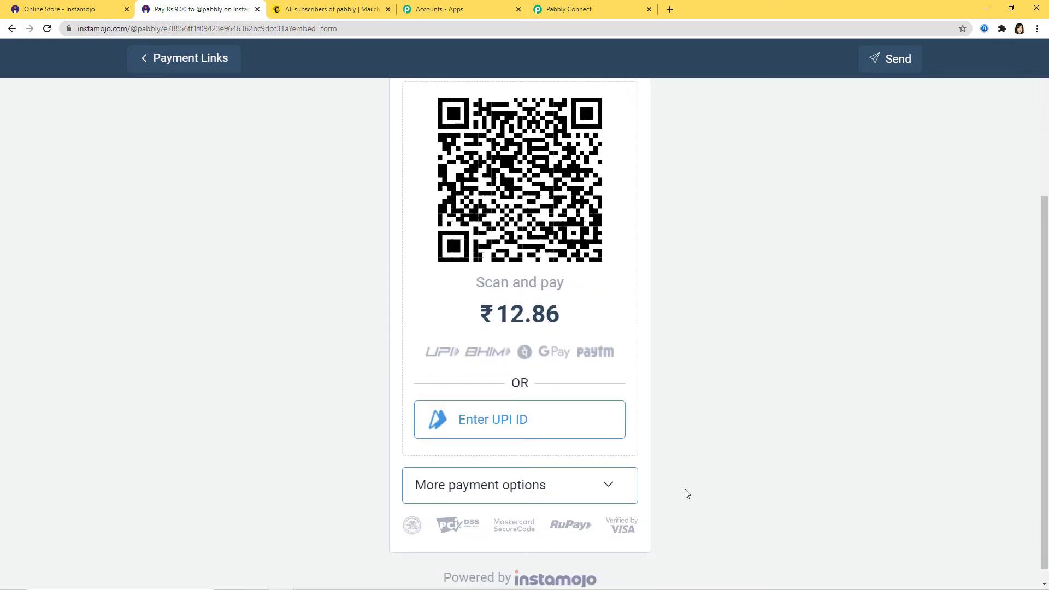
{"action": "left_click", "coordinate": [534, 493]}
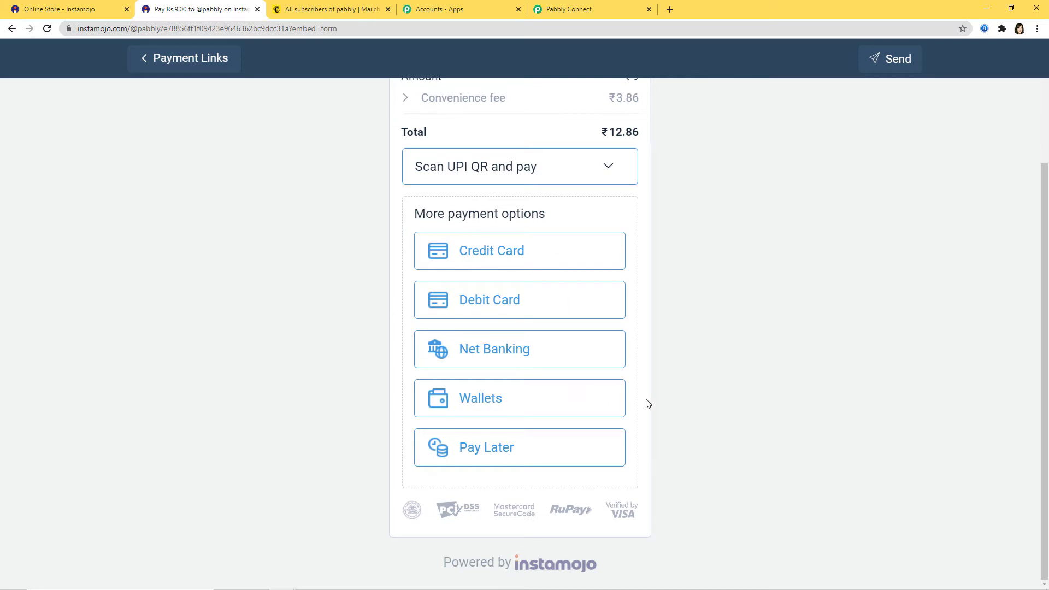
{"action": "scroll", "coordinate": [647, 403], "scroll_direction": "up", "scroll_amount": 3}
{"action": "scroll", "coordinate": [633, 415], "scroll_direction": "down", "scroll_amount": 2}
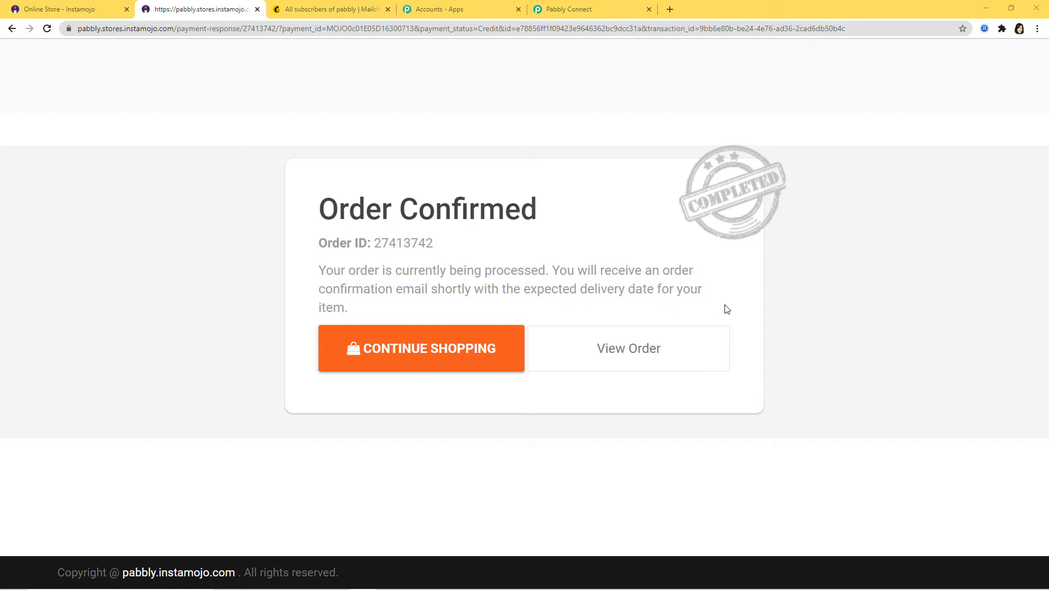
- Review the captured sale webhook (INR, status Credit, T-shirt URL) and save it to the trigger
{"action": "left_click", "coordinate": [593, 12]}
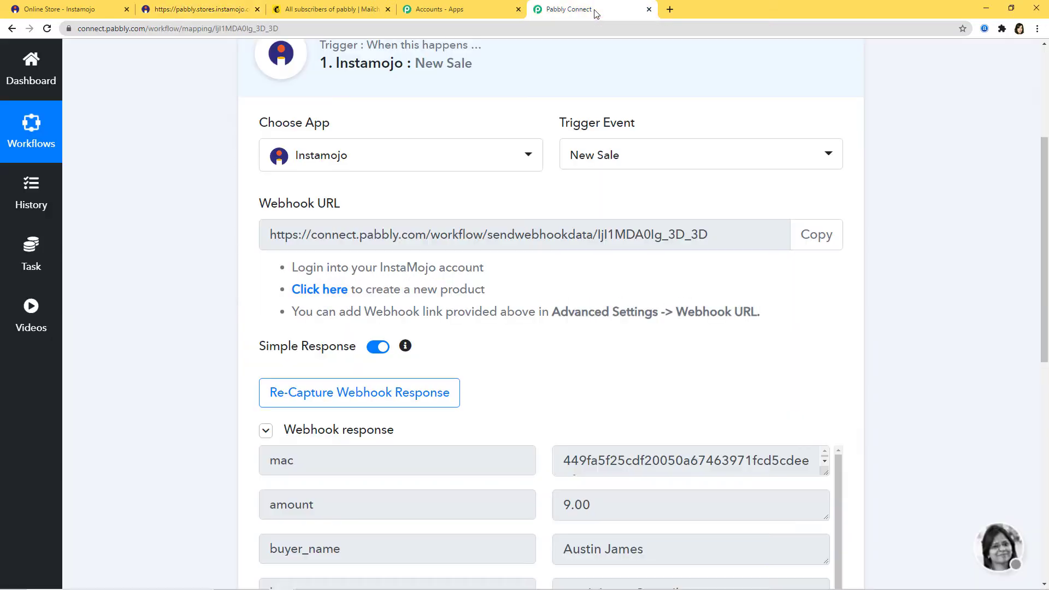
{"action": "scroll", "coordinate": [935, 341], "scroll_direction": "down", "scroll_amount": 5}
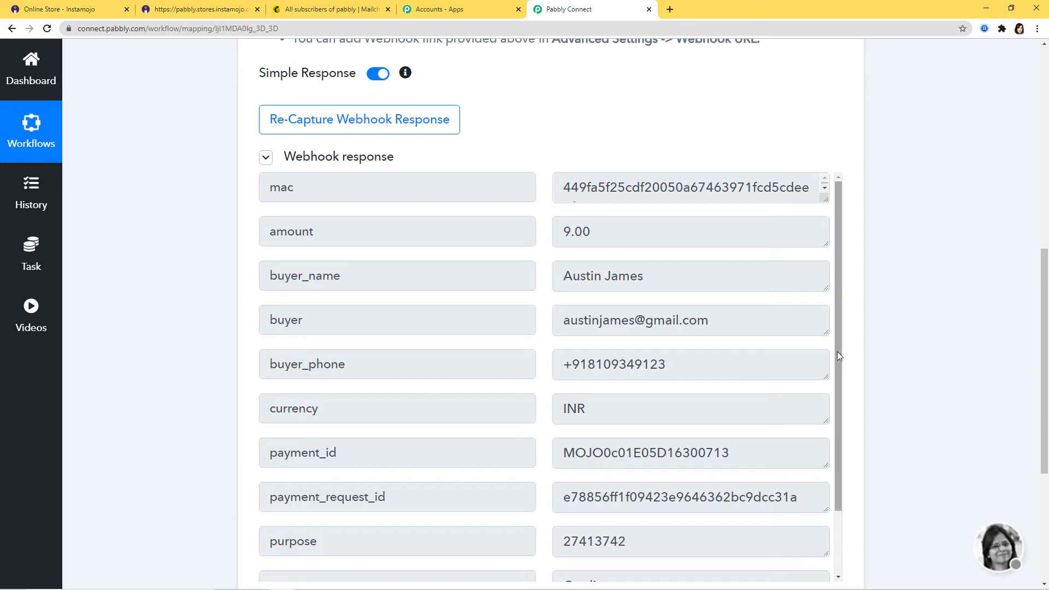
{"action": "scroll", "coordinate": [831, 384], "scroll_direction": "down", "scroll_amount": 2}
{"action": "scroll", "coordinate": [831, 384], "scroll_direction": "down", "scroll_amount": 1}
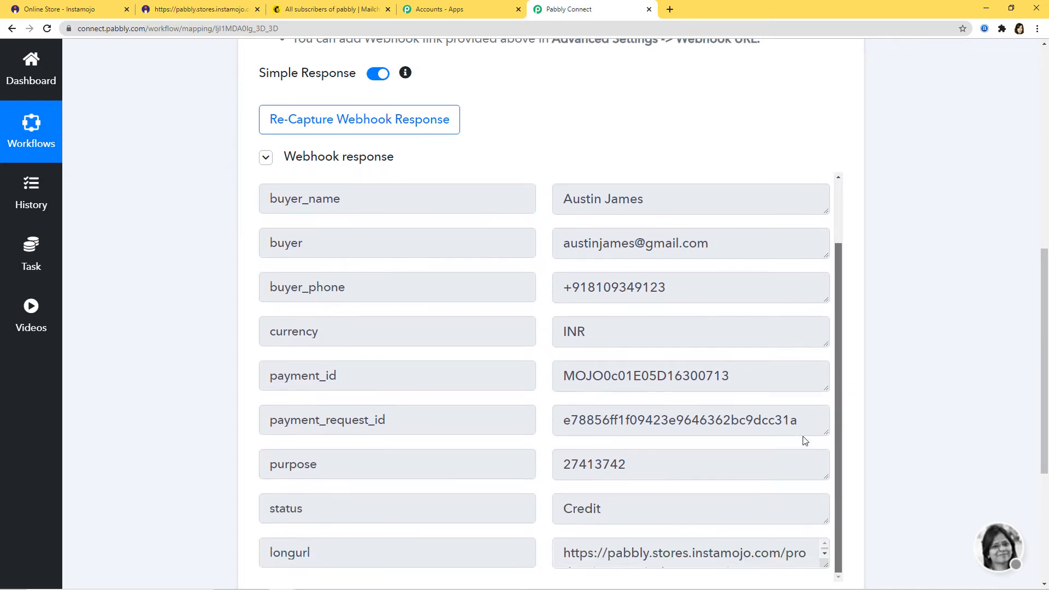
{"action": "scroll", "coordinate": [898, 423], "scroll_direction": "down", "scroll_amount": 3}
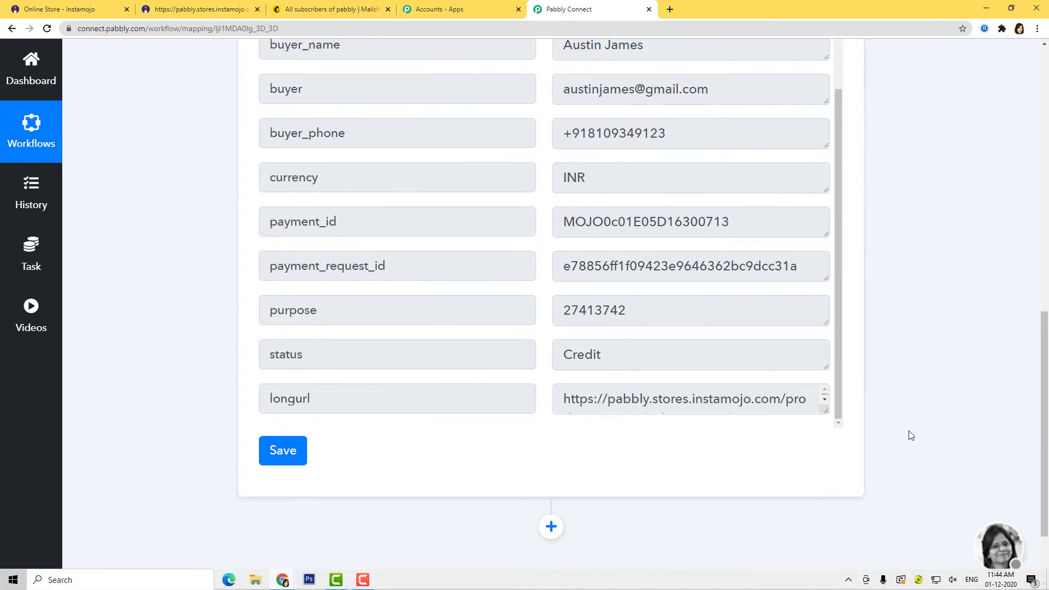
{"action": "left_click", "coordinate": [825, 390]}
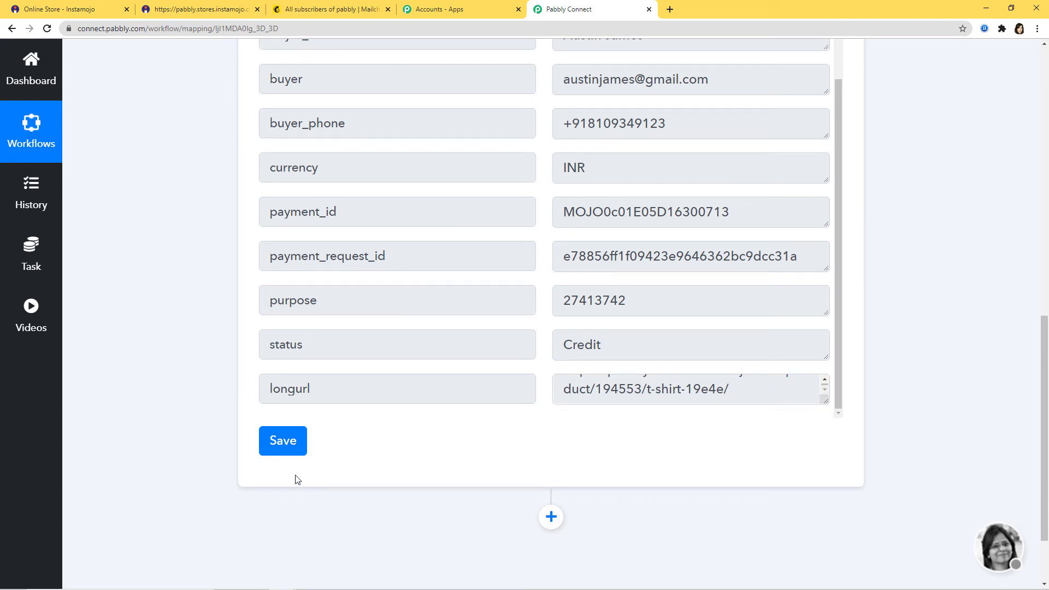
{"action": "left_click", "coordinate": [282, 441]}
{"action": "left_click", "coordinate": [524, 410]}
{"action": "scroll", "coordinate": [963, 327], "scroll_direction": "down", "scroll_amount": 1}
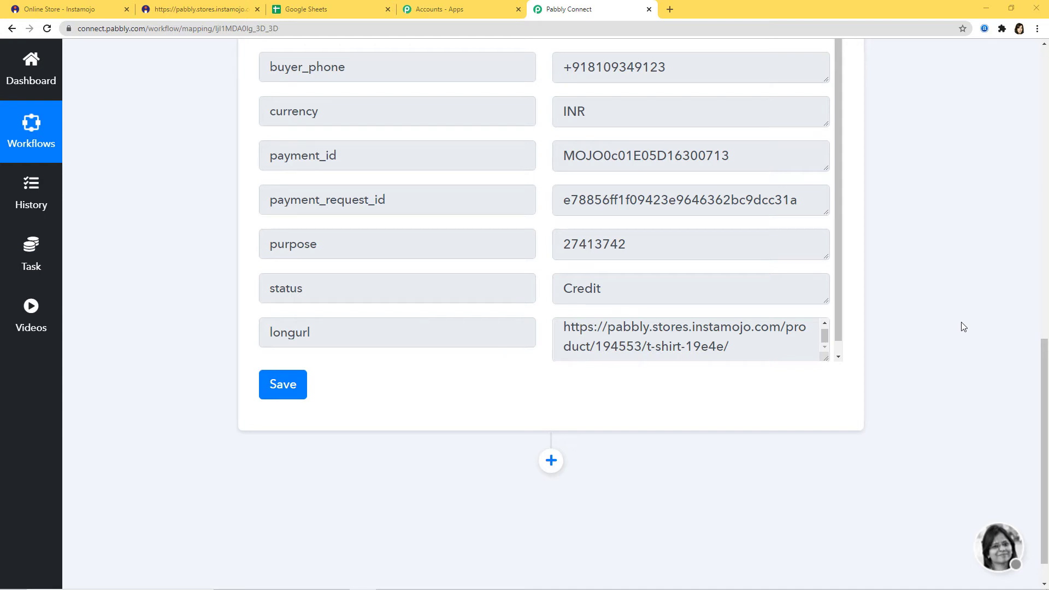
{"action": "scroll", "coordinate": [528, 395], "scroll_direction": "down", "scroll_amount": 1}
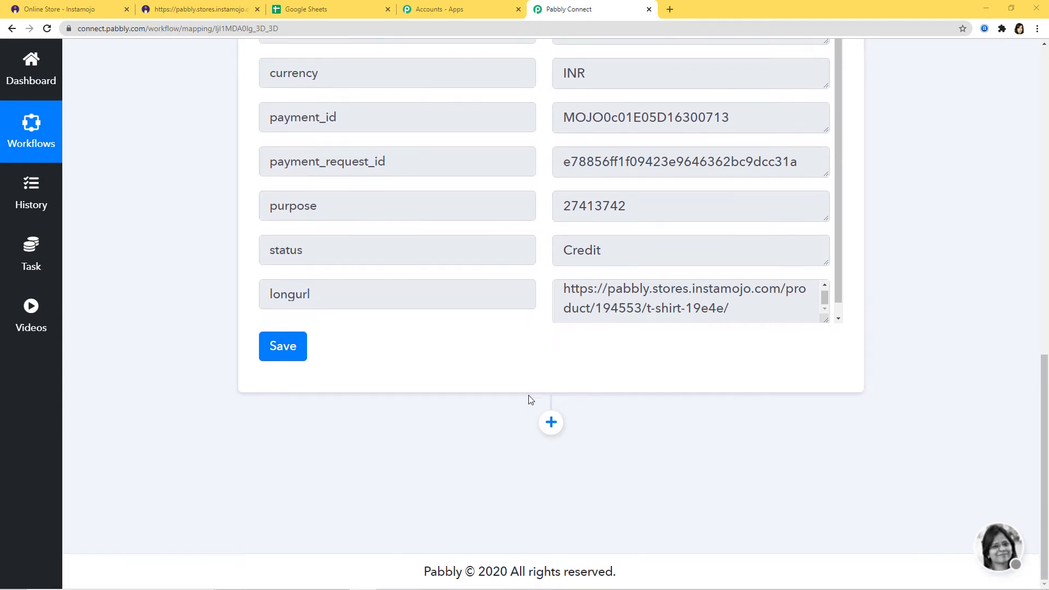
- Add a new action step below the trigger using the Google Sheets app
{"action": "left_click", "coordinate": [550, 424]}
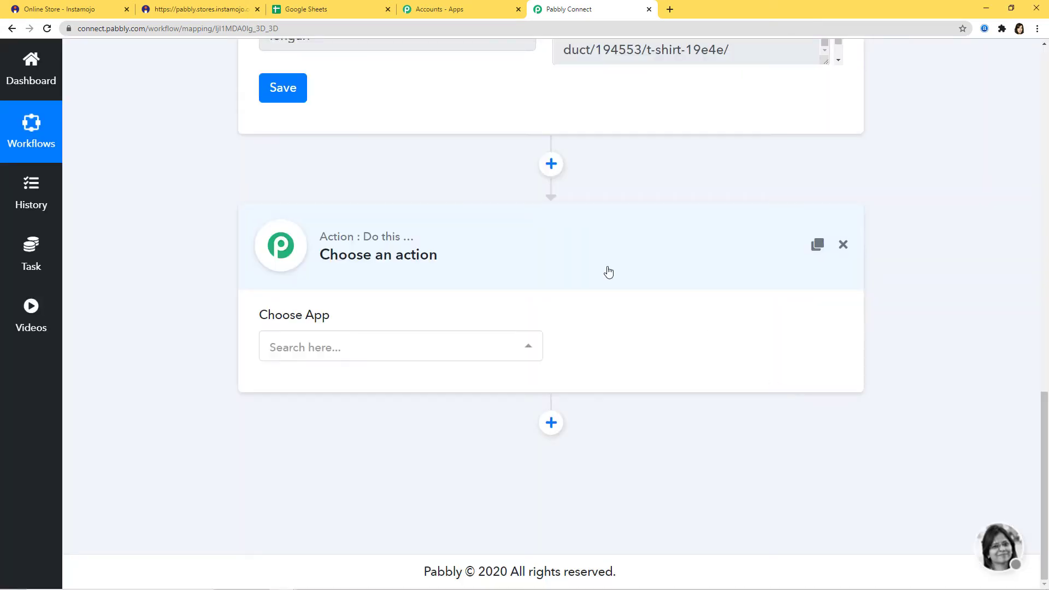
{"action": "left_click", "coordinate": [468, 350]}
{"action": "type", "text": "go"}
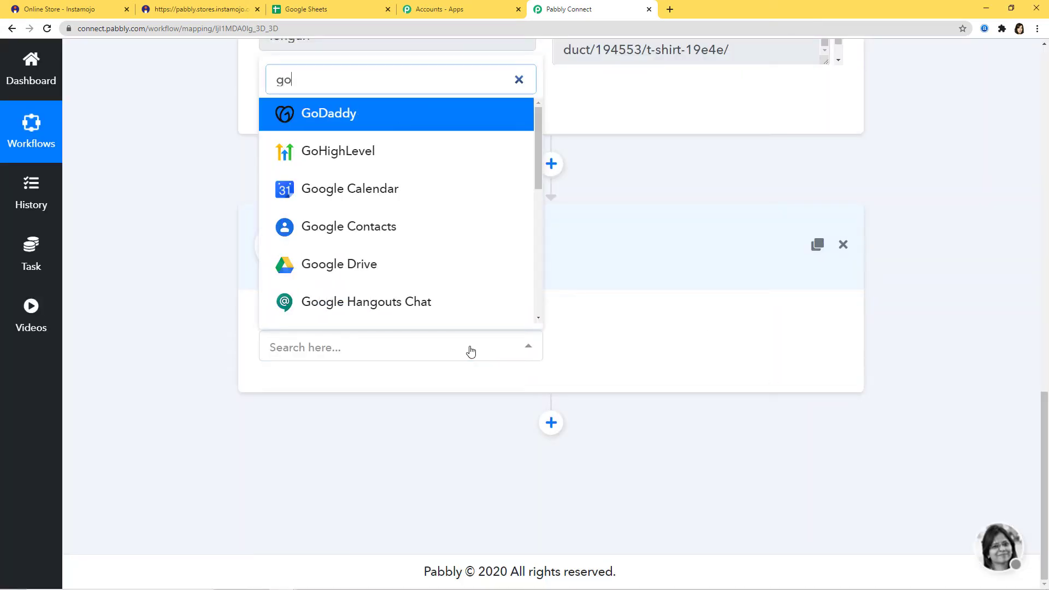
{"action": "type", "text": "ogle sh"}
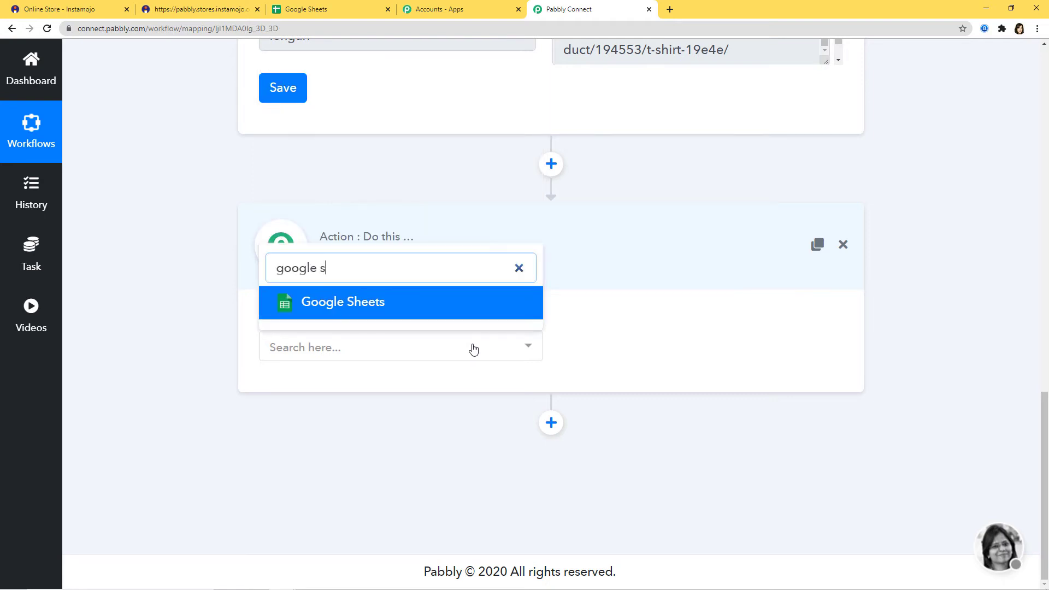
{"action": "left_click", "coordinate": [434, 310]}
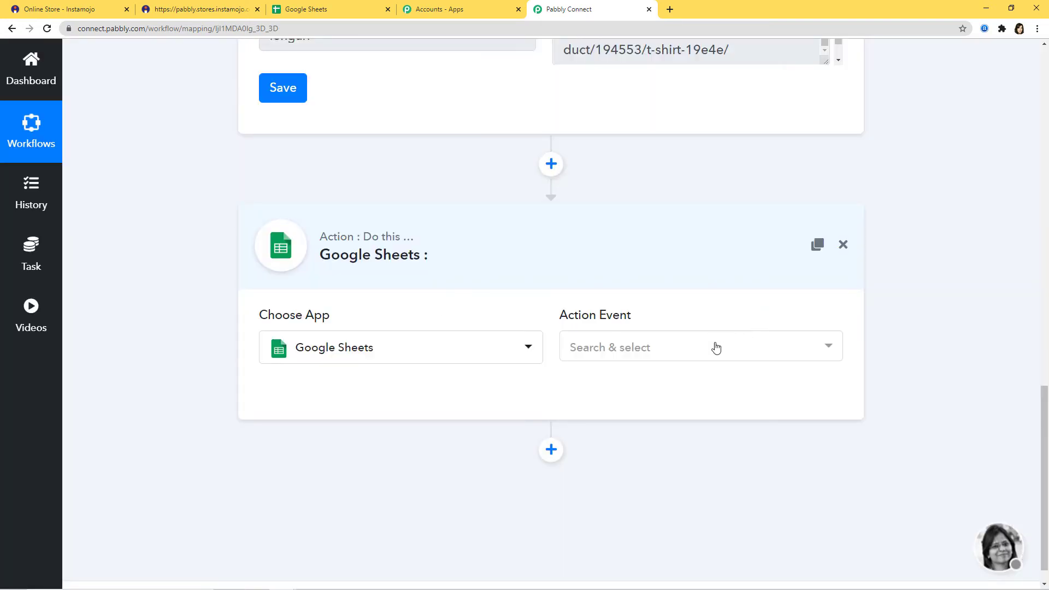
- Set the Google Sheets action event to Add New Row
{"action": "left_click", "coordinate": [716, 348]}
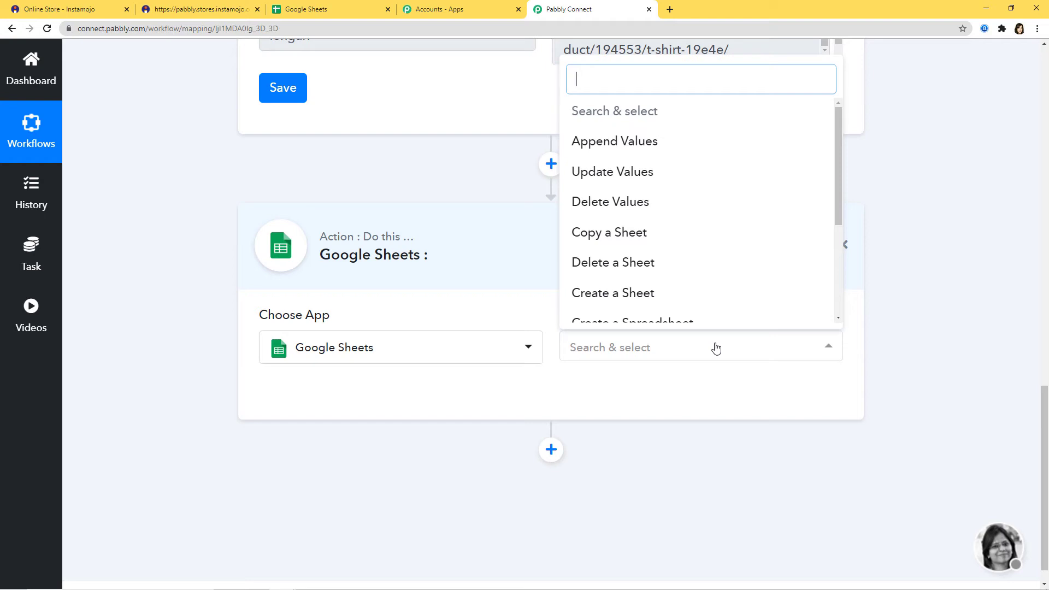
{"action": "type", "text": "add new"}
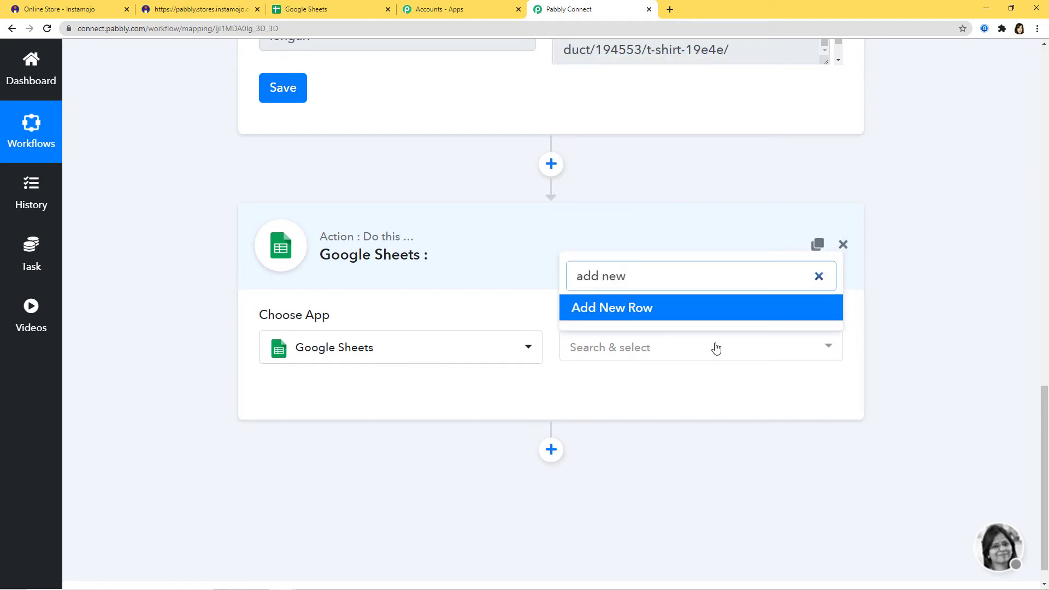
{"action": "left_click", "coordinate": [713, 316]}
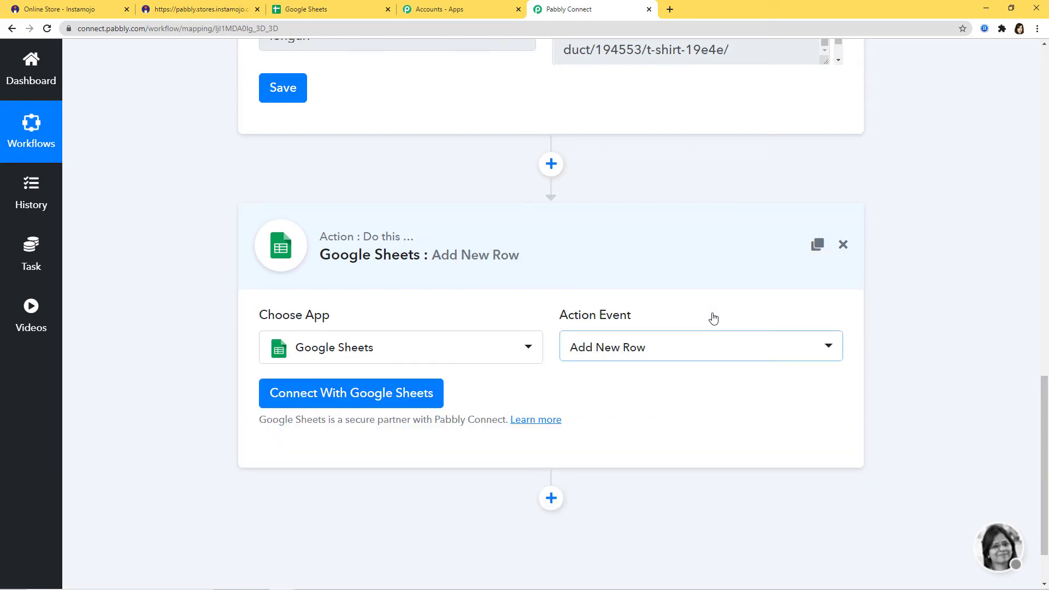
{"action": "left_click", "coordinate": [695, 350]}
{"action": "left_click_drag", "start_coordinate": [839, 499], "coordinate": [847, 435]}
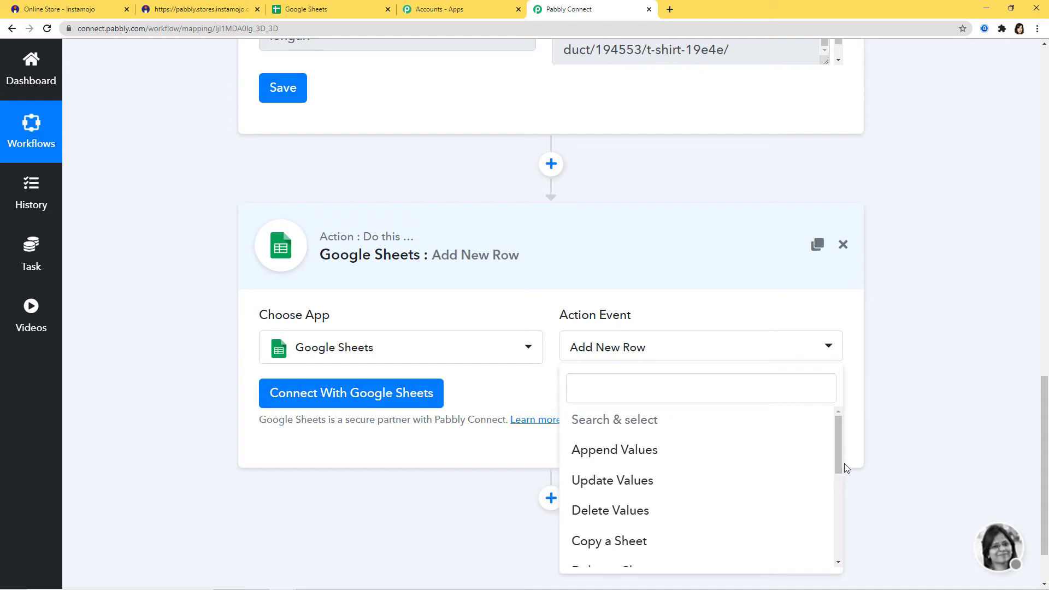
{"action": "left_click", "coordinate": [512, 388]}
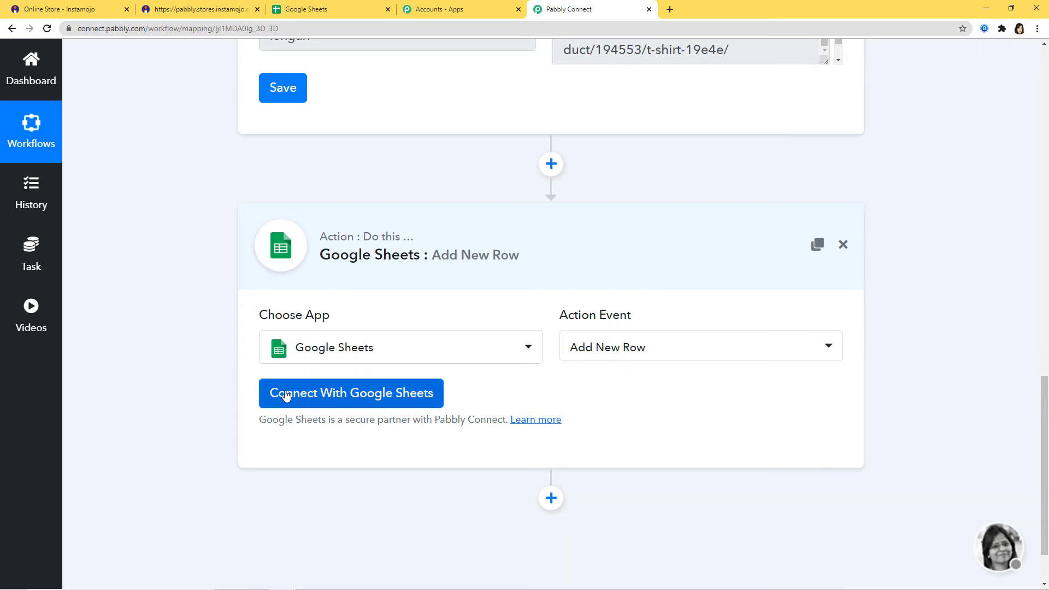
- Authorize a new Google Sheets credential with the chosen Google account and allow access
{"action": "left_click", "coordinate": [347, 397]}
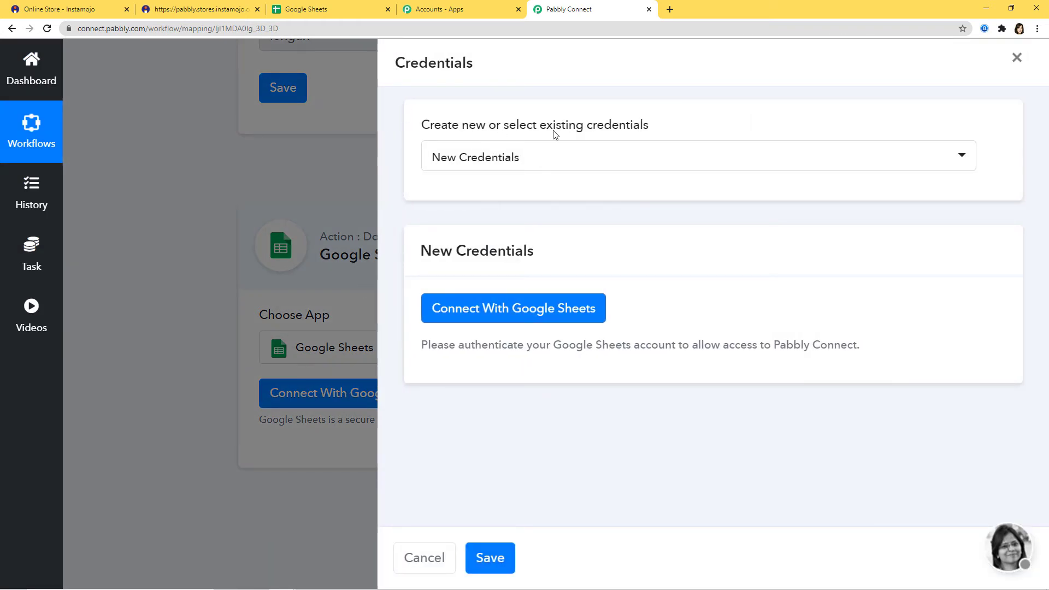
{"action": "left_click", "coordinate": [640, 156]}
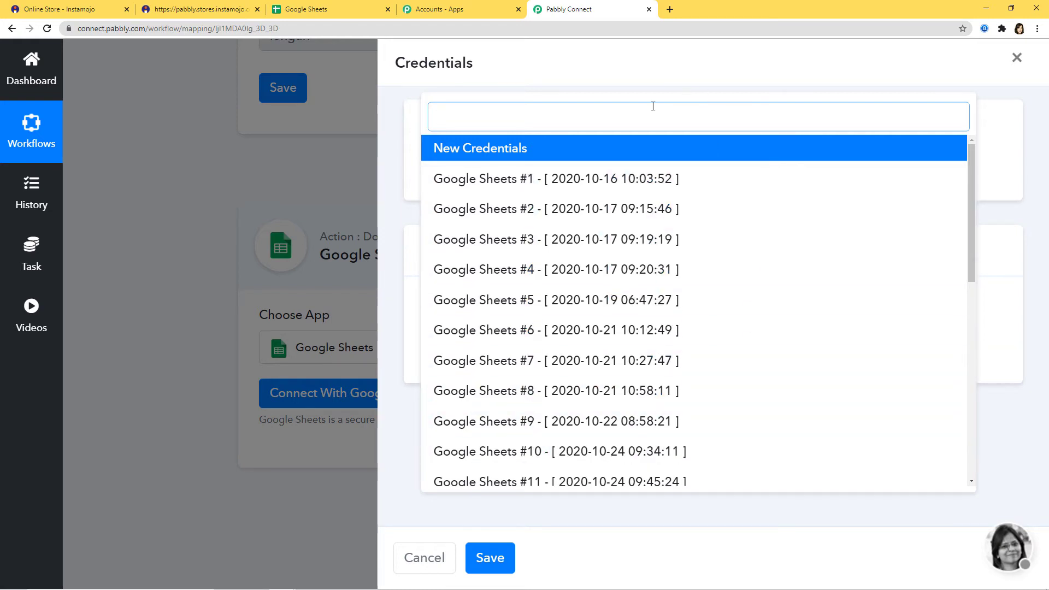
{"action": "left_click", "coordinate": [506, 148]}
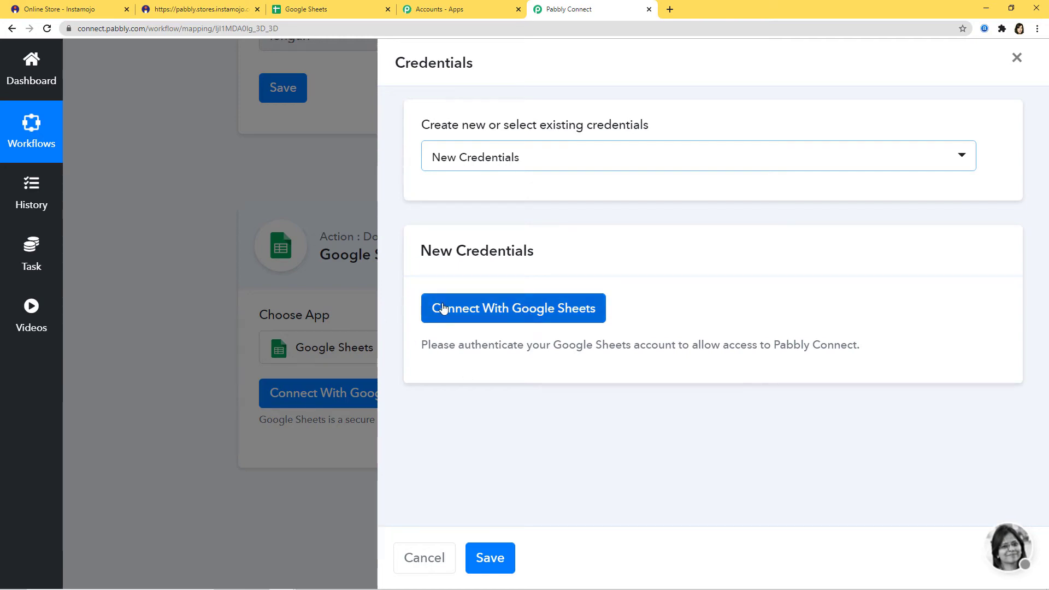
{"action": "left_click", "coordinate": [488, 309]}
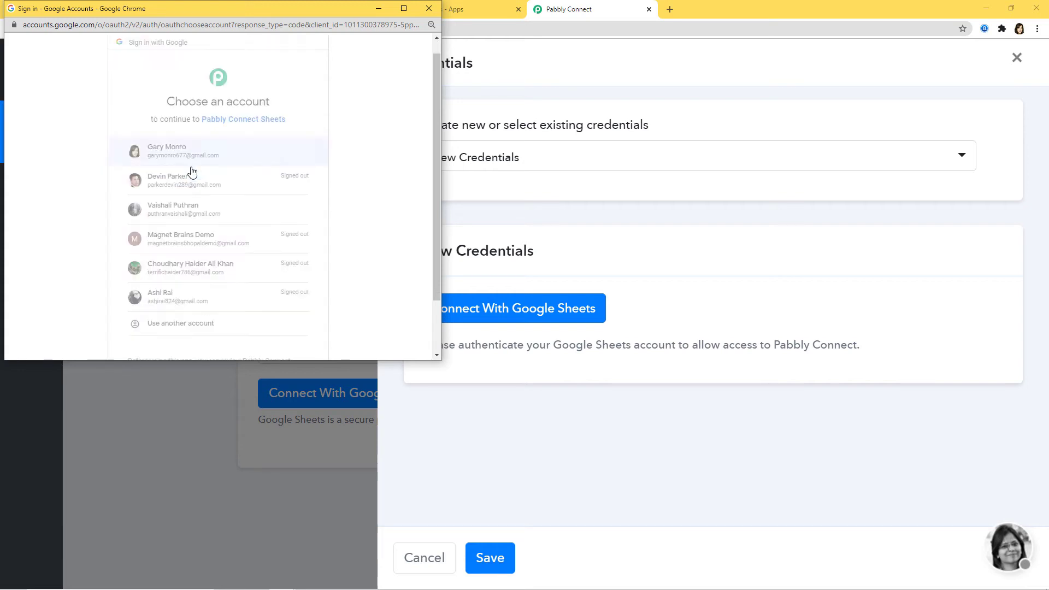
{"action": "left_click", "coordinate": [191, 172]}
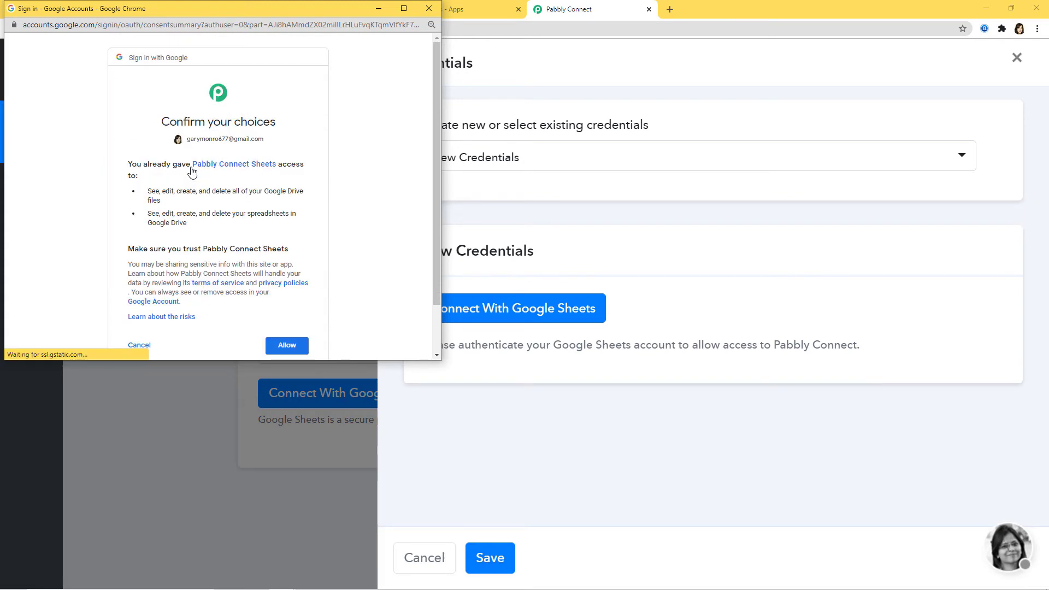
{"action": "left_click", "coordinate": [288, 346]}
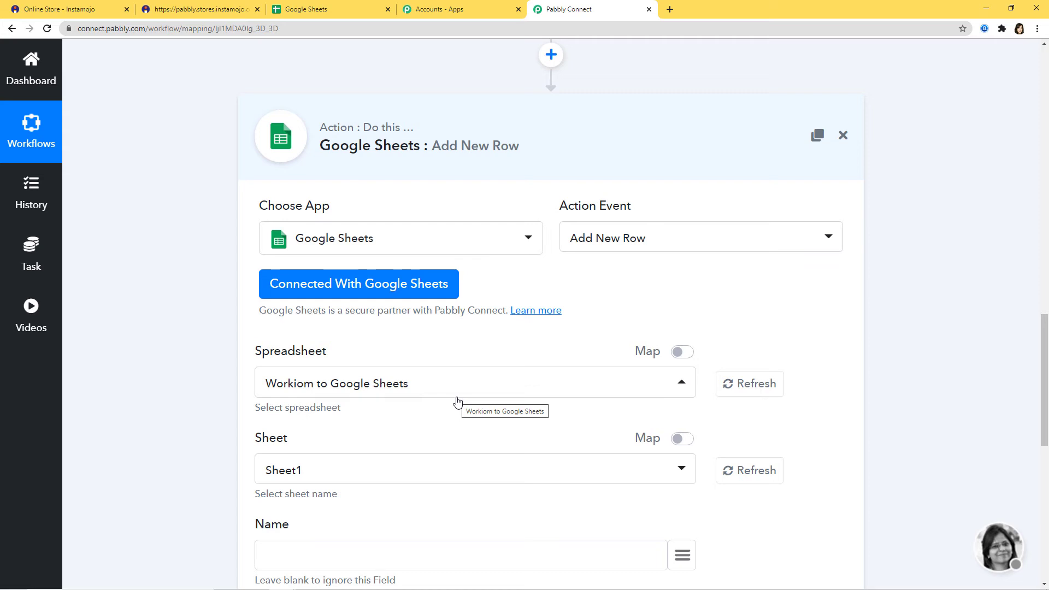
- Create a blank Google spreadsheet and title it 'Instamojo Integrations'
{"action": "left_click", "coordinate": [320, 10]}
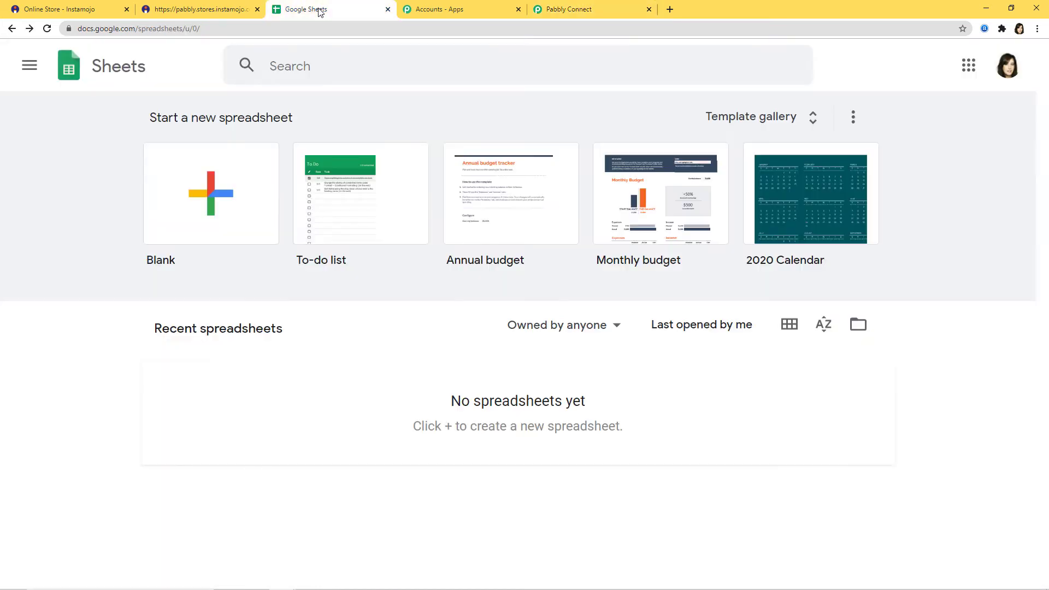
{"action": "left_click", "coordinate": [211, 200]}
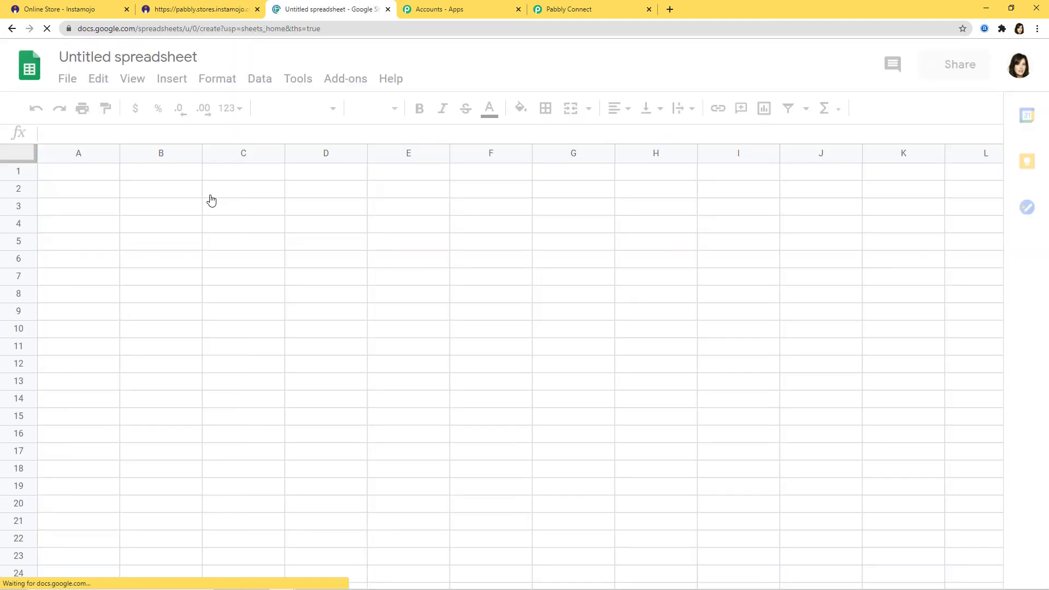
{"action": "left_click", "coordinate": [140, 58]}
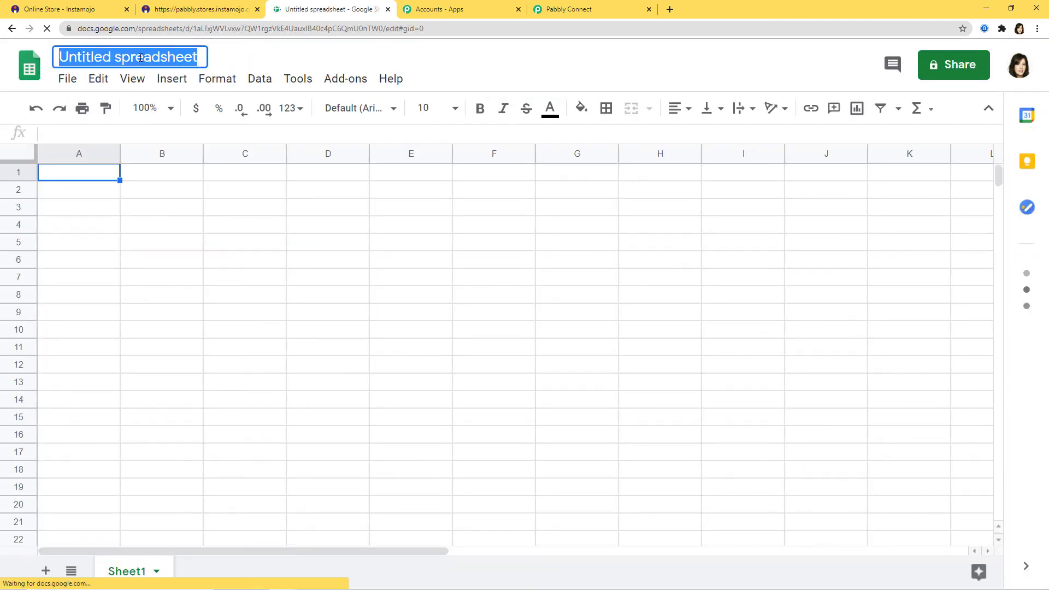
{"action": "type", "text": "Insta"}
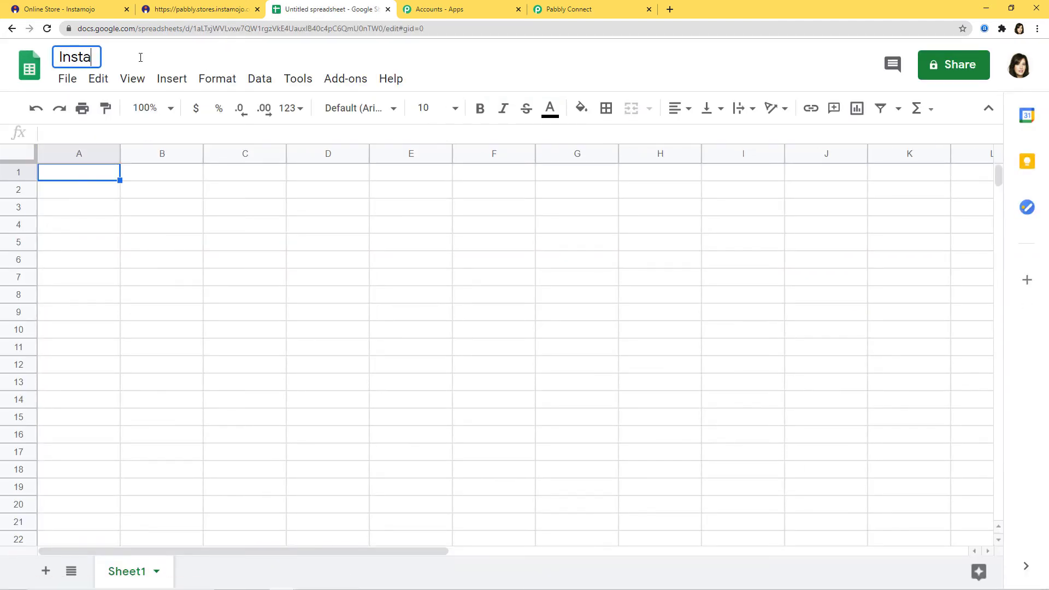
{"action": "type", "text": "mojo Integ"}
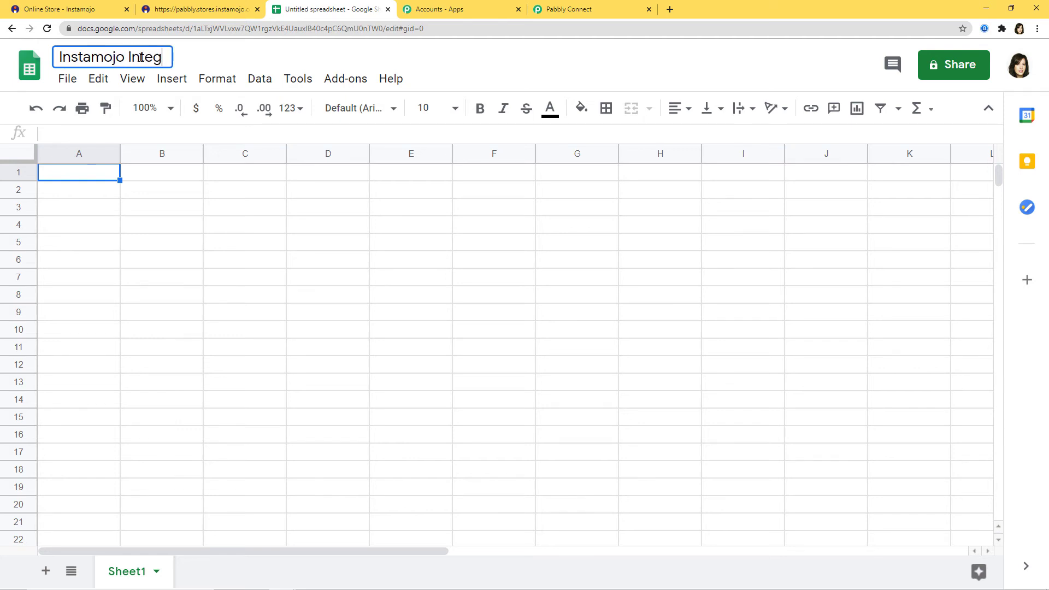
{"action": "type", "text": "rations"}
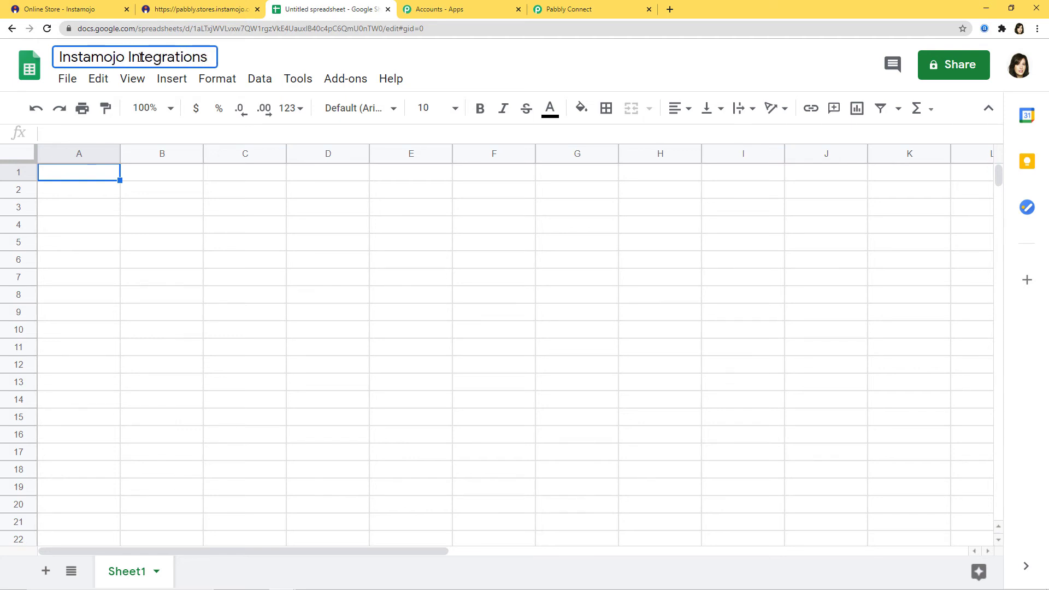
{"action": "left_click", "coordinate": [77, 179]}
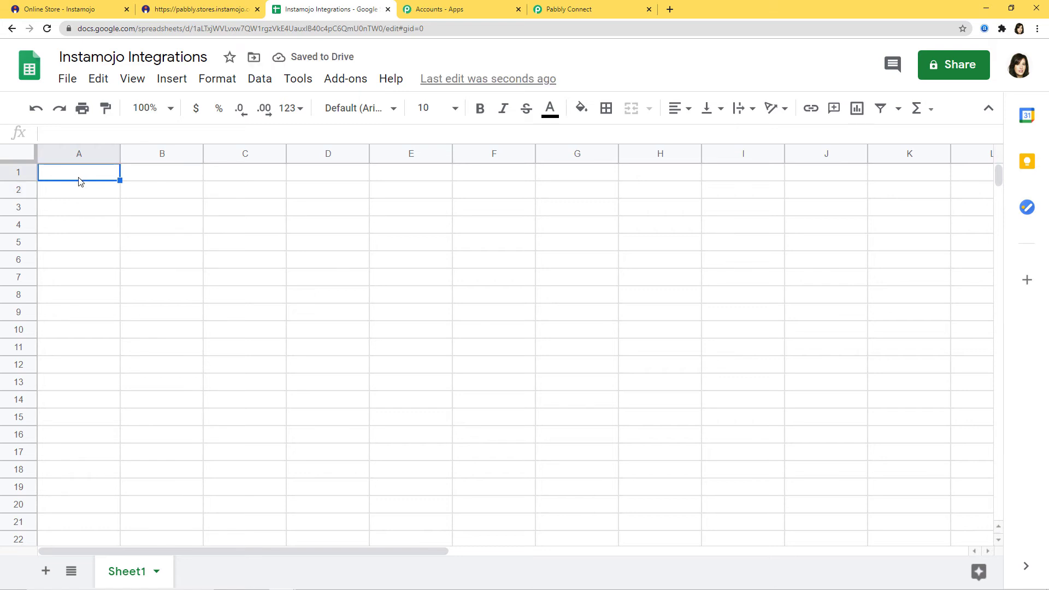
- Enter the headers Name, Email Id, Amount and Product URL across A1–D1
{"action": "type", "text": "Name"}
{"action": "key", "text": "Tab"}
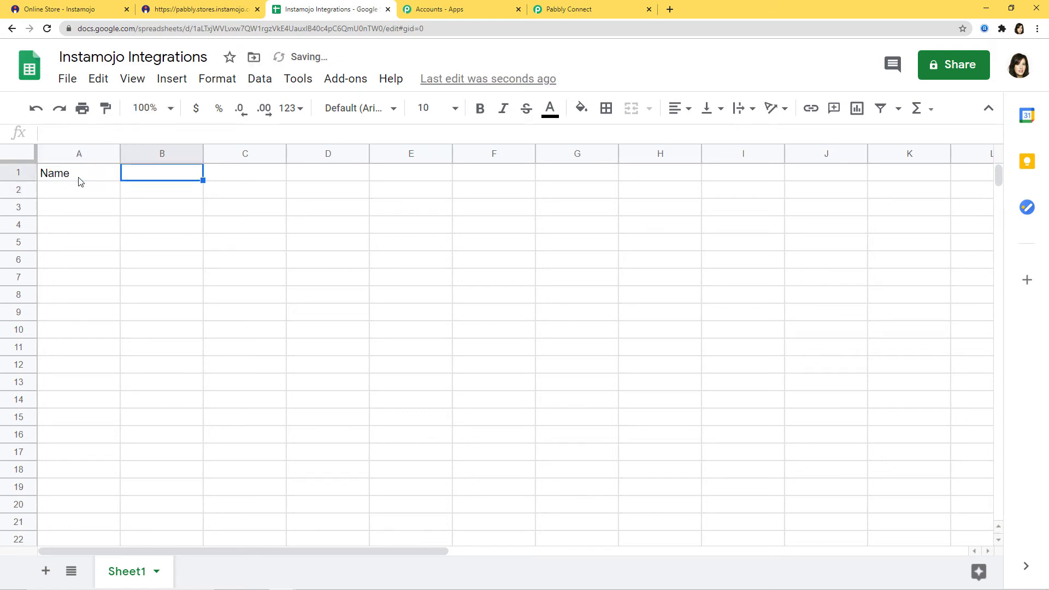
{"action": "type", "text": "Email Id"}
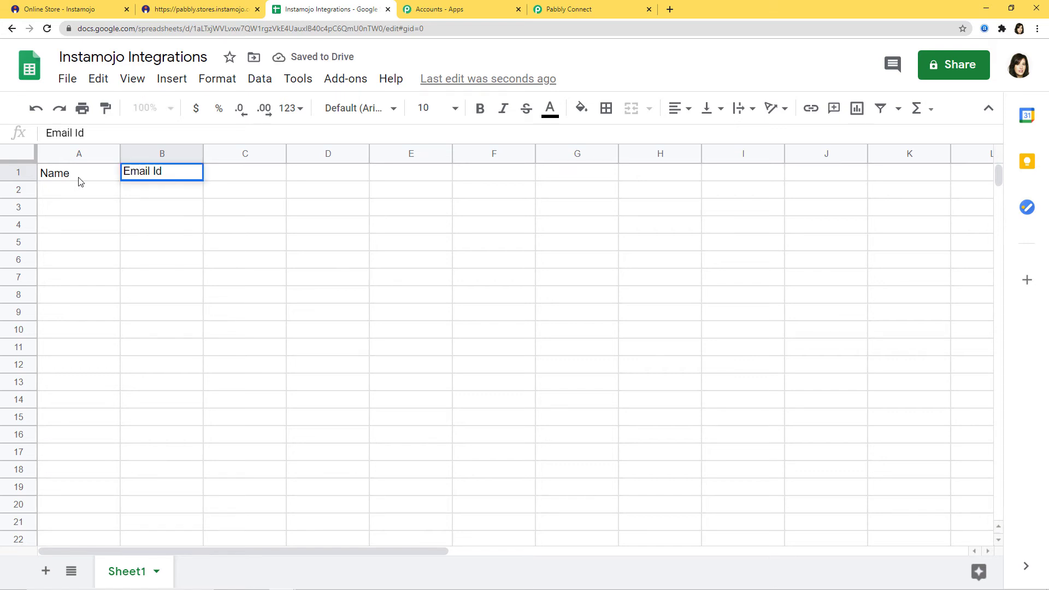
{"action": "key", "text": "Tab"}
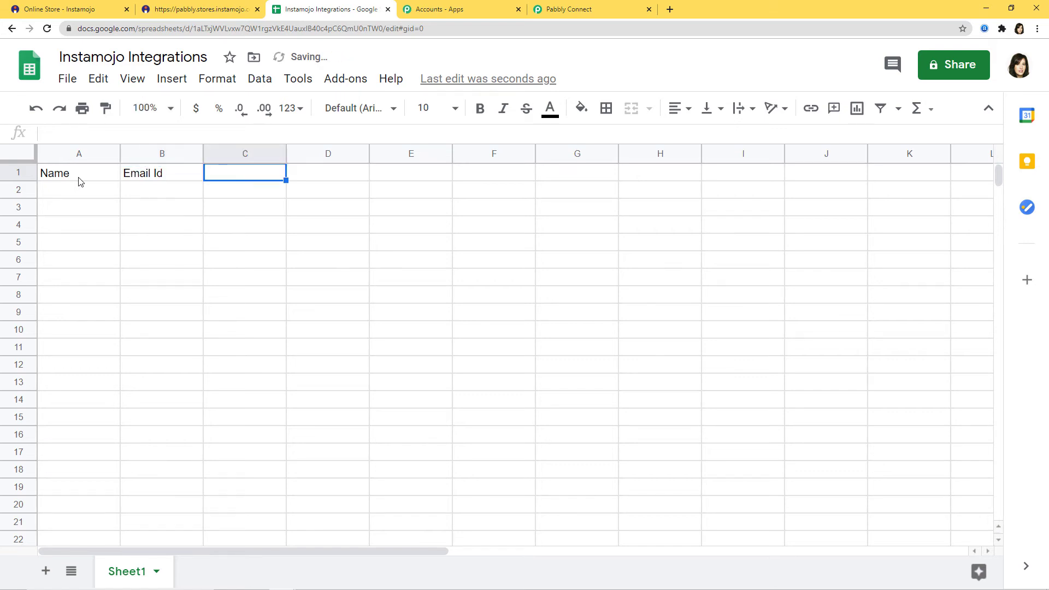
{"action": "type", "text": "Amo"}
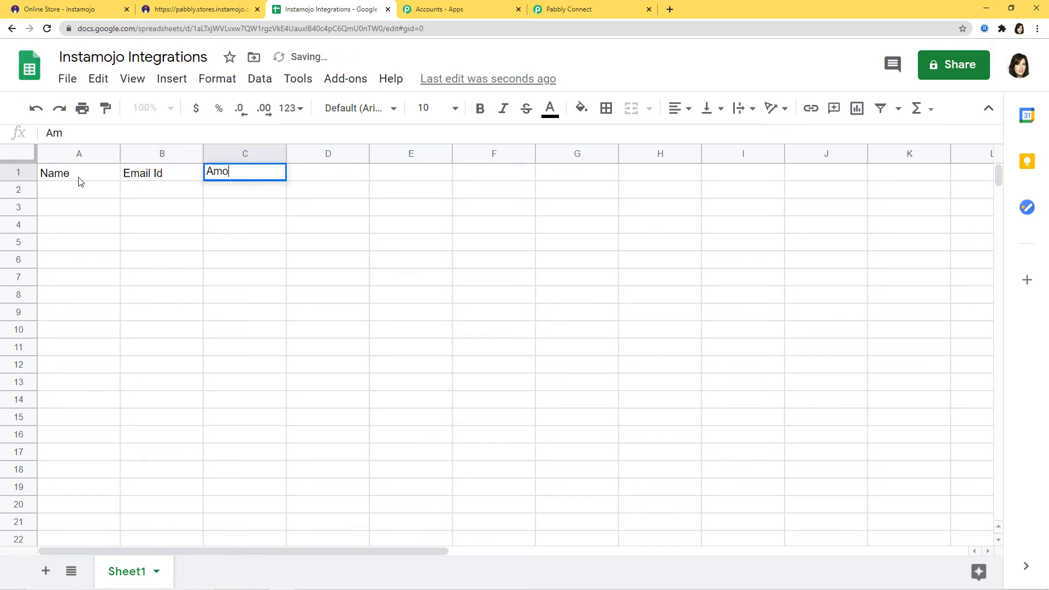
{"action": "type", "text": "unt"}
{"action": "key", "text": "Tab"}
{"action": "type", "text": "P"}
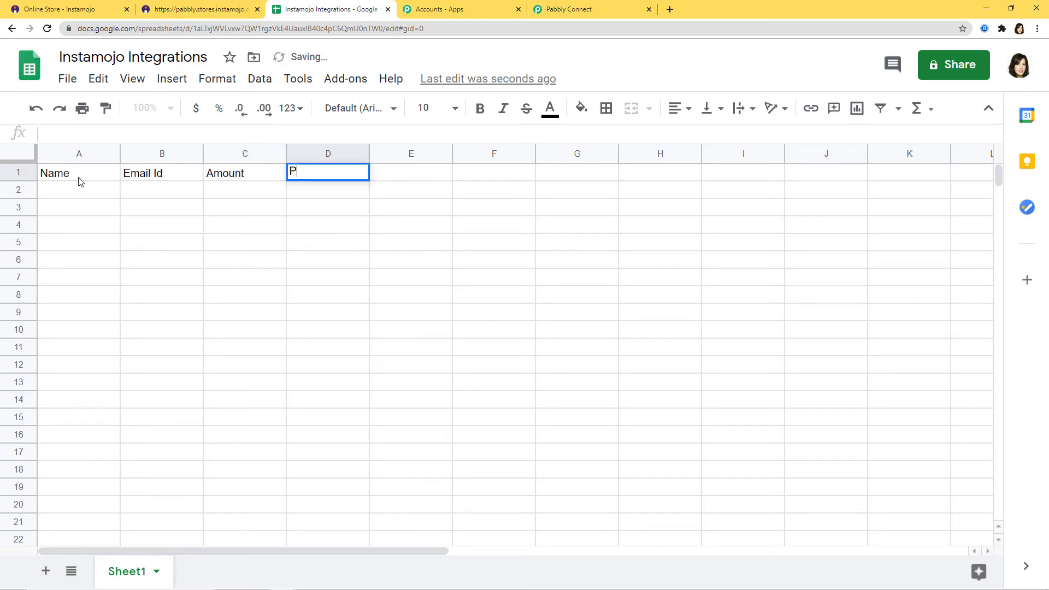
{"action": "type", "text": "roduct URL"}
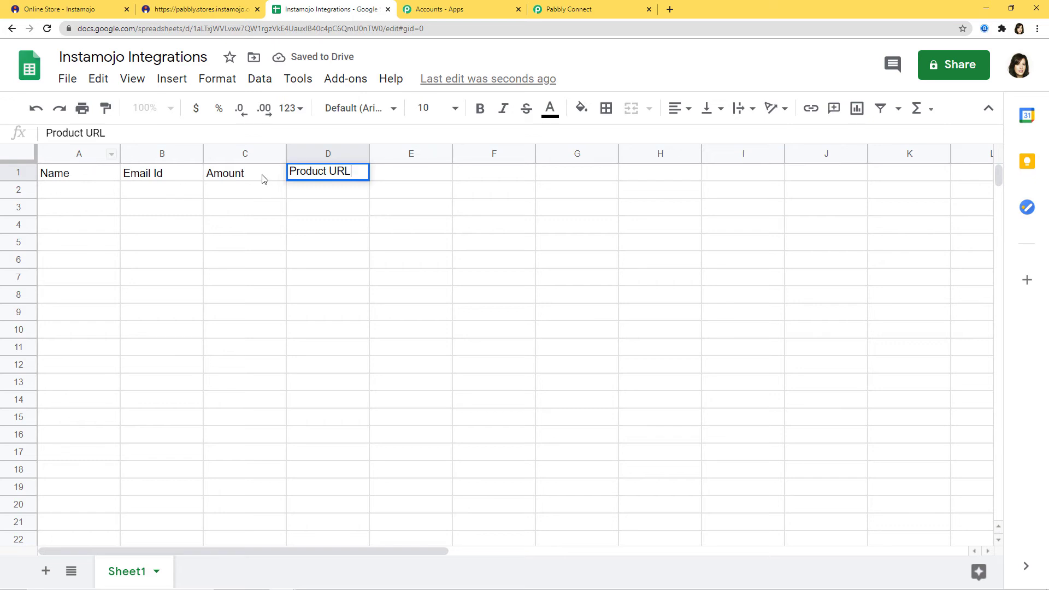
- Widen columns B and D, then refresh the spreadsheet list in Pabbly Connect
{"action": "left_click_drag", "start_coordinate": [204, 157], "coordinate": [251, 158]}
{"action": "left_click", "coordinate": [400, 154]}
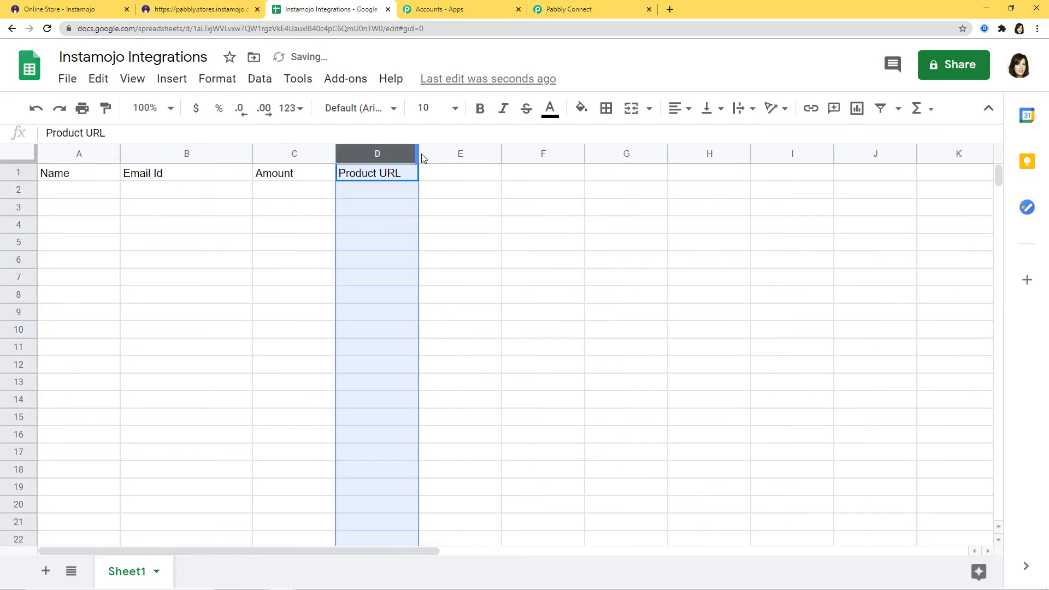
{"action": "left_click_drag", "start_coordinate": [427, 155], "coordinate": [594, 155]}
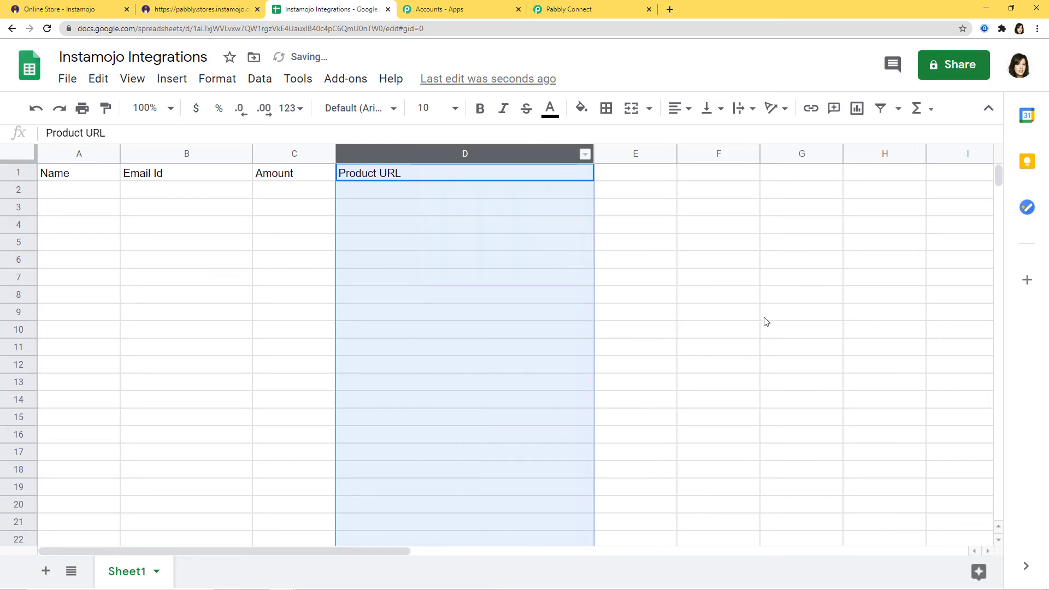
{"action": "left_click", "coordinate": [796, 322]}
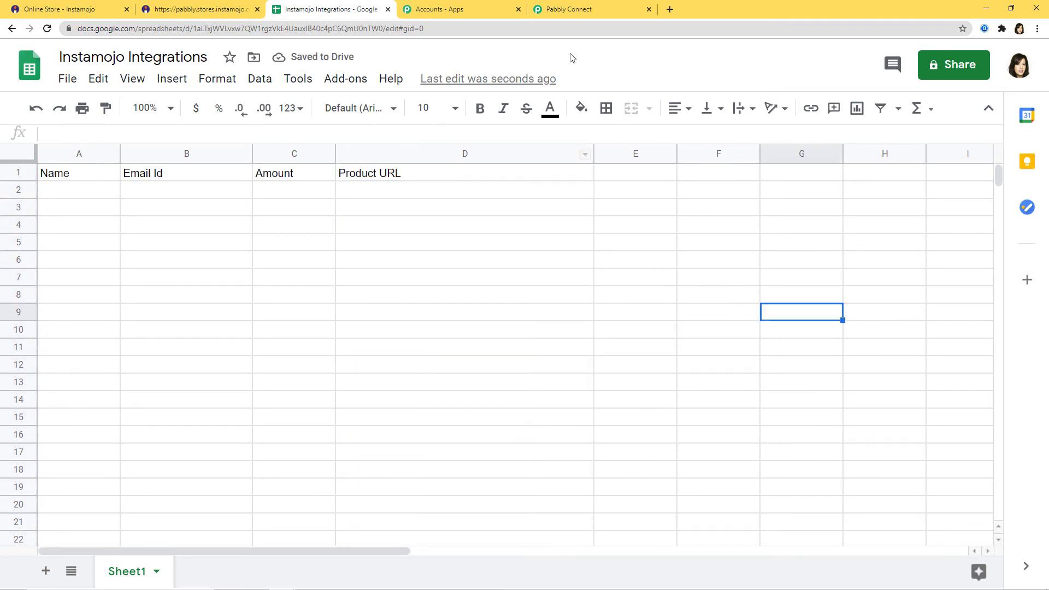
{"action": "left_click", "coordinate": [587, 10]}
{"action": "left_click", "coordinate": [748, 386]}
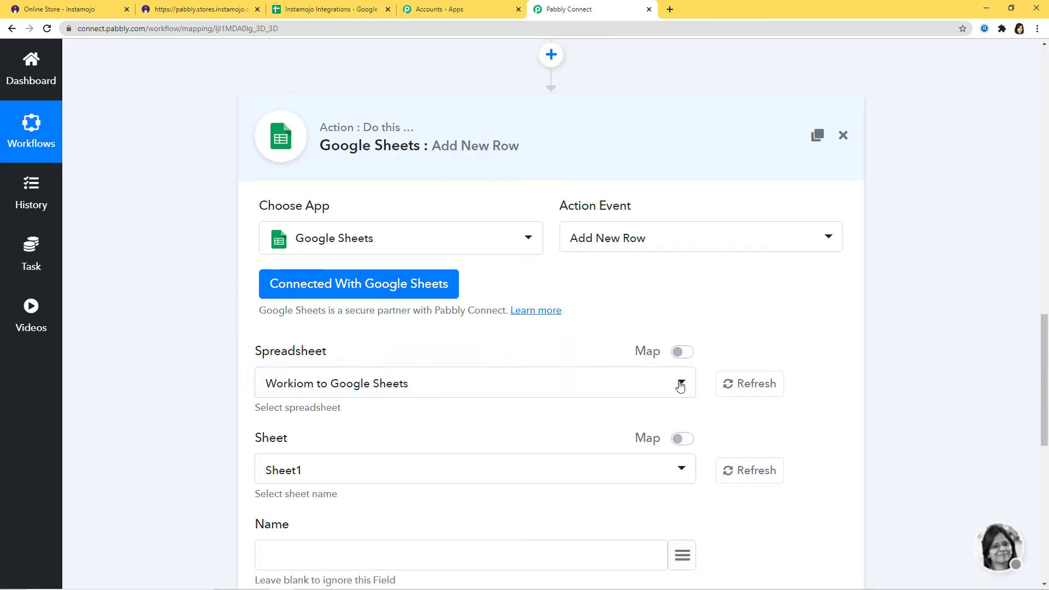
- Select the Instamojo Integrations spreadsheet for the Add New Row action
{"action": "left_click", "coordinate": [680, 384]}
{"action": "left_click", "coordinate": [353, 111]}
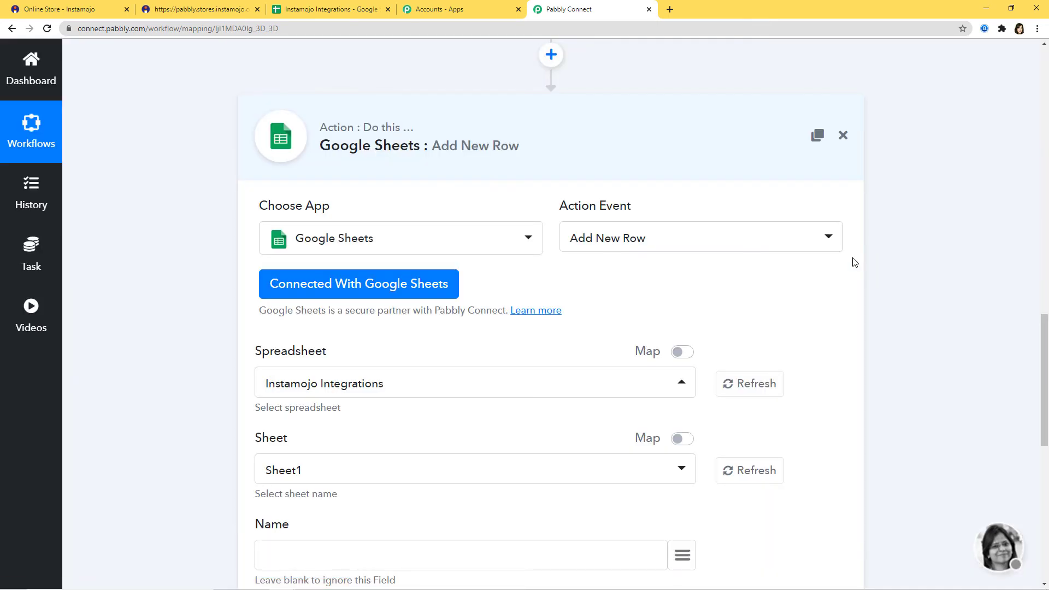
{"action": "scroll", "coordinate": [889, 361], "scroll_direction": "down", "scroll_amount": 3}
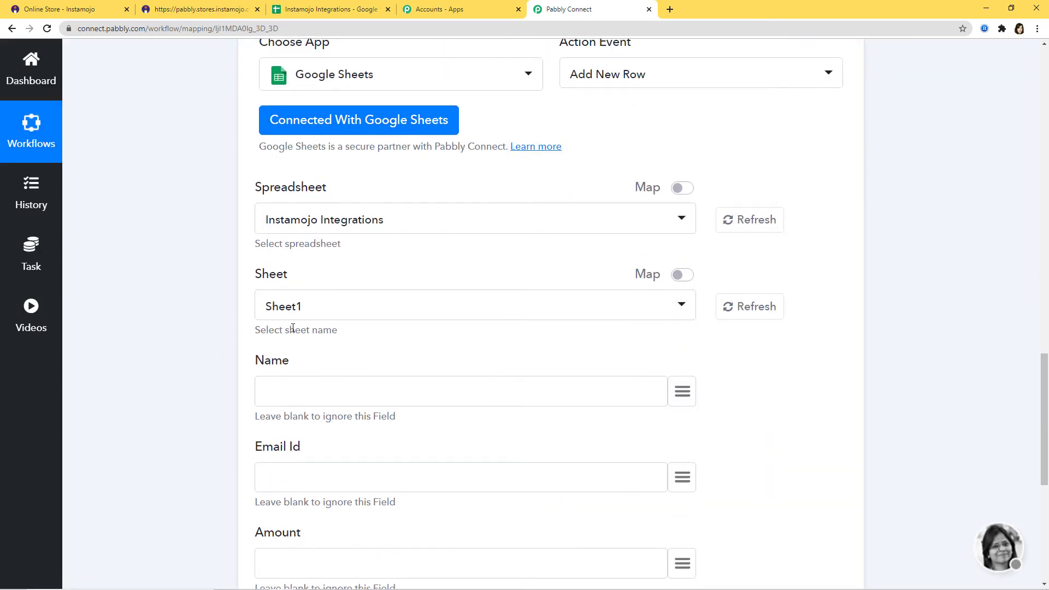
{"action": "left_click", "coordinate": [329, 11]}
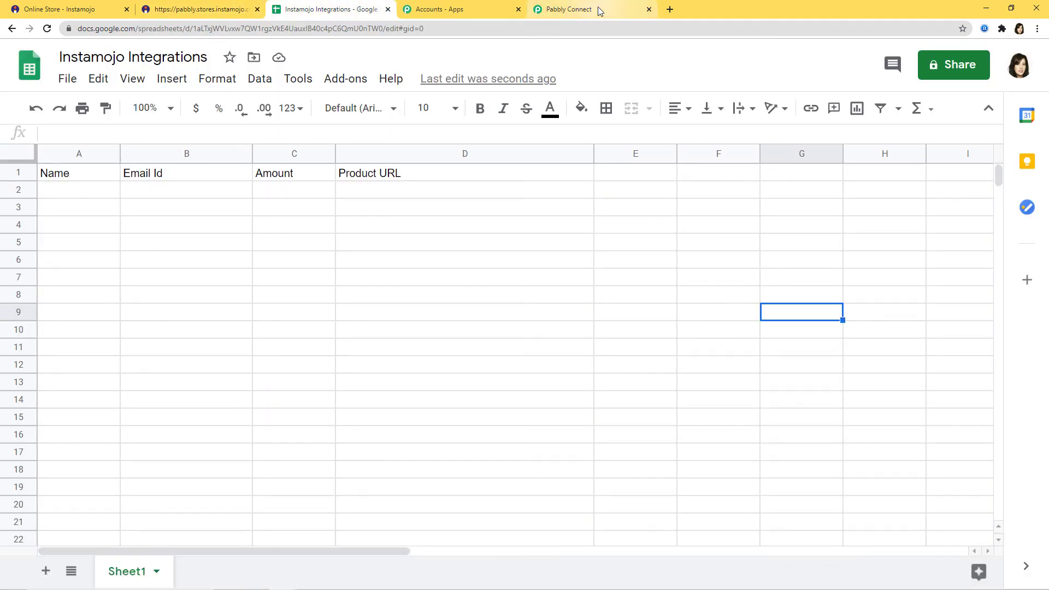
{"action": "left_click", "coordinate": [579, 9]}
{"action": "scroll", "coordinate": [828, 354], "scroll_direction": "down", "scroll_amount": 2}
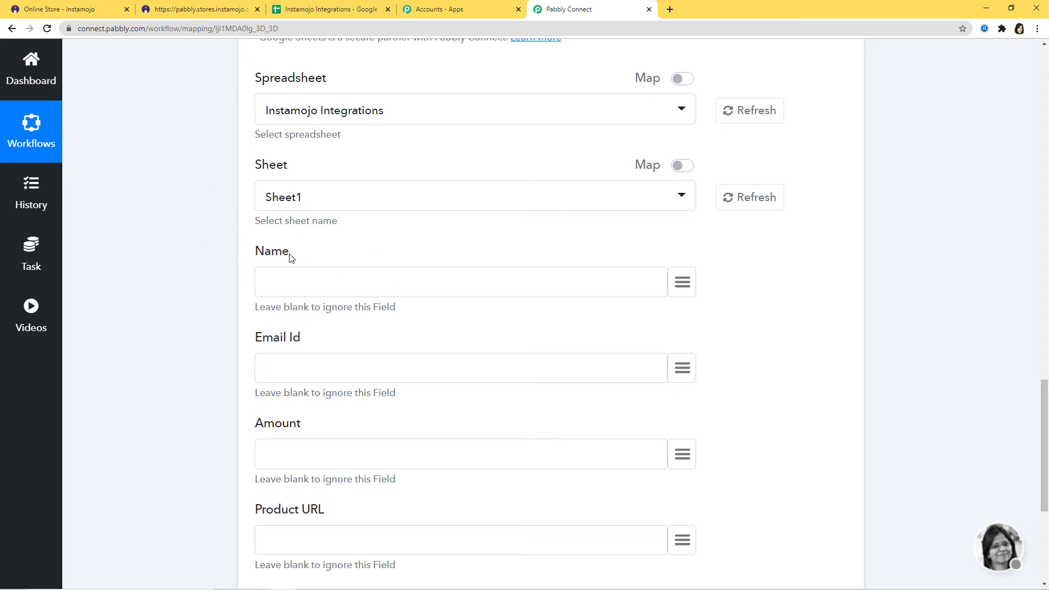
- Map buyer_name, buyer, amount and longurl into Name, Email Id, Amount and Product URL
{"action": "left_click", "coordinate": [681, 283]}
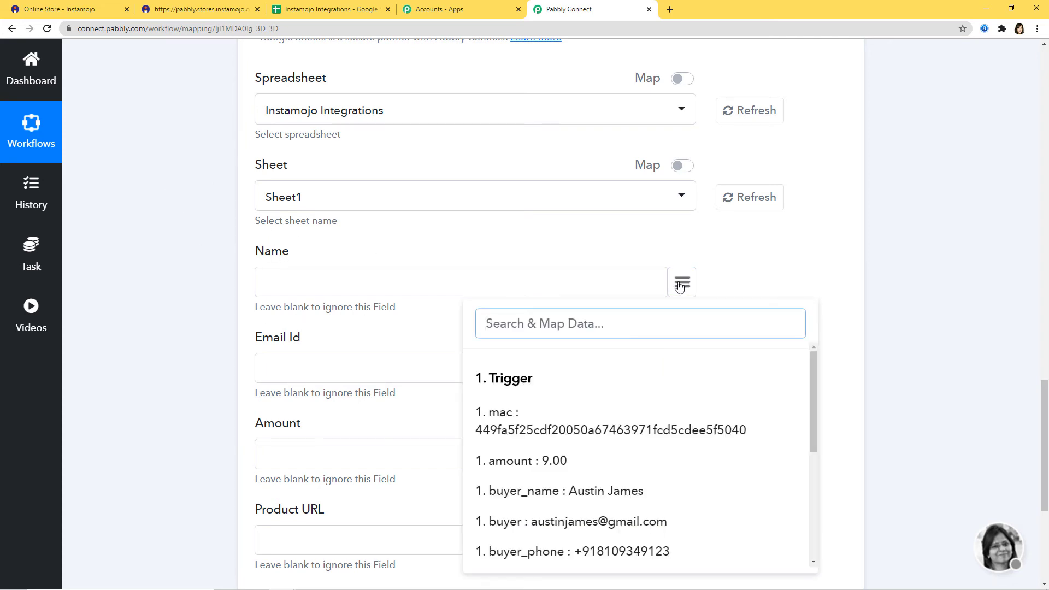
{"action": "type", "text": "n"}
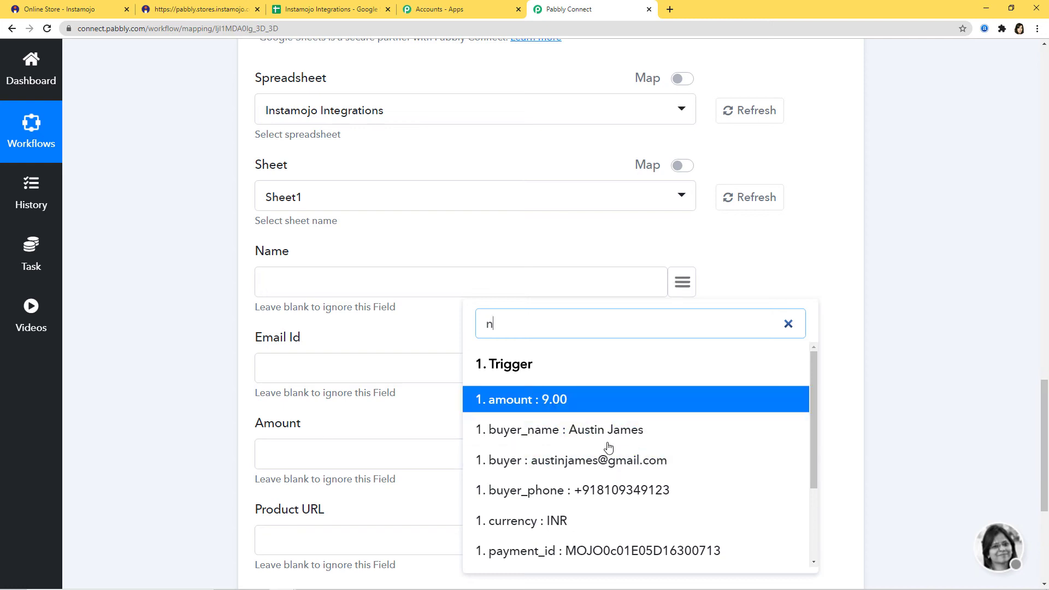
{"action": "left_click", "coordinate": [613, 437]}
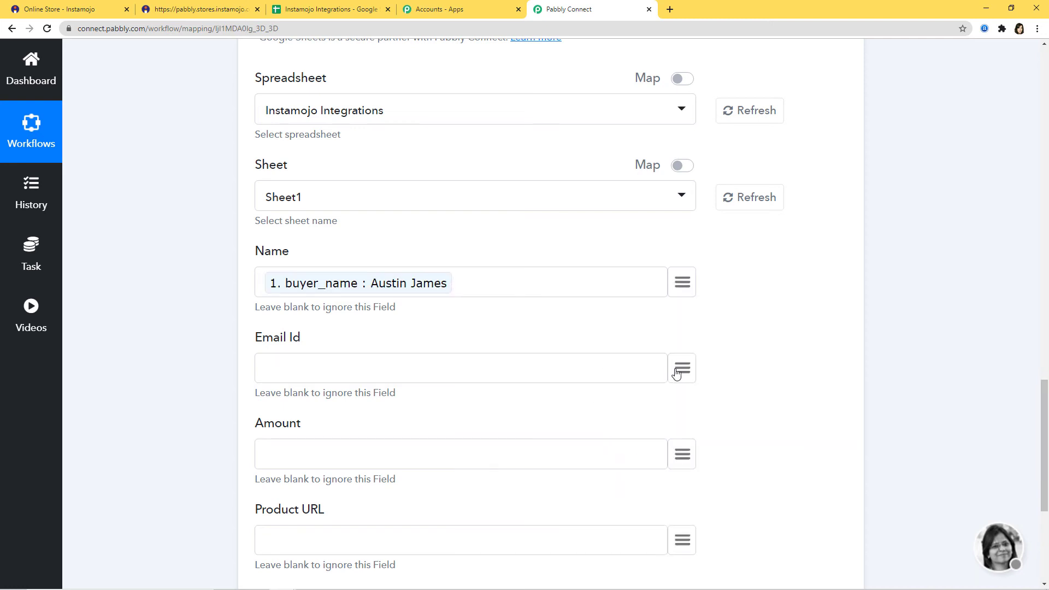
{"action": "left_click", "coordinate": [681, 367]}
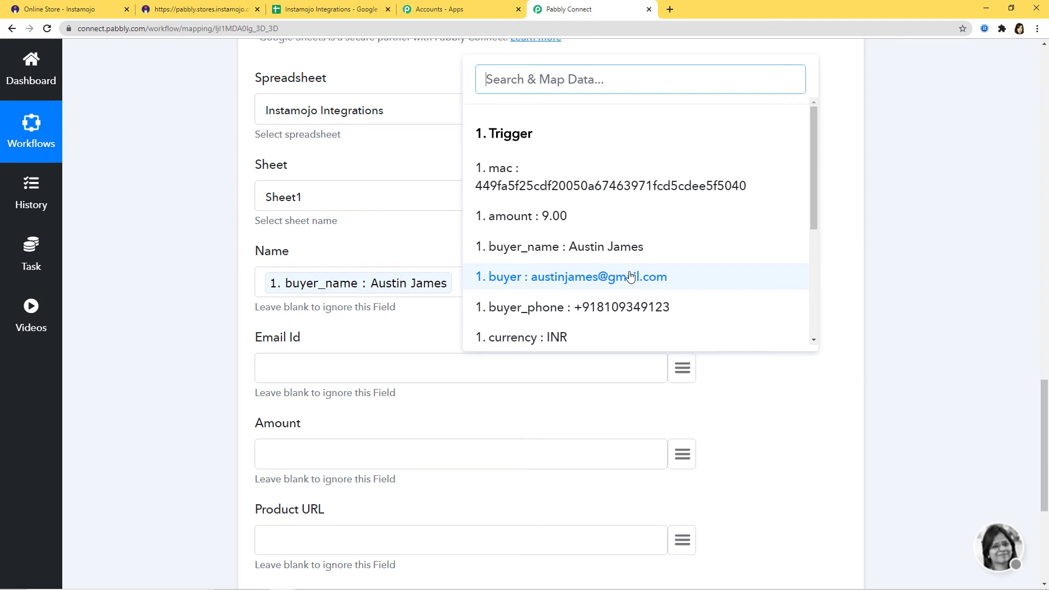
{"action": "left_click", "coordinate": [627, 275]}
{"action": "left_click", "coordinate": [680, 461]}
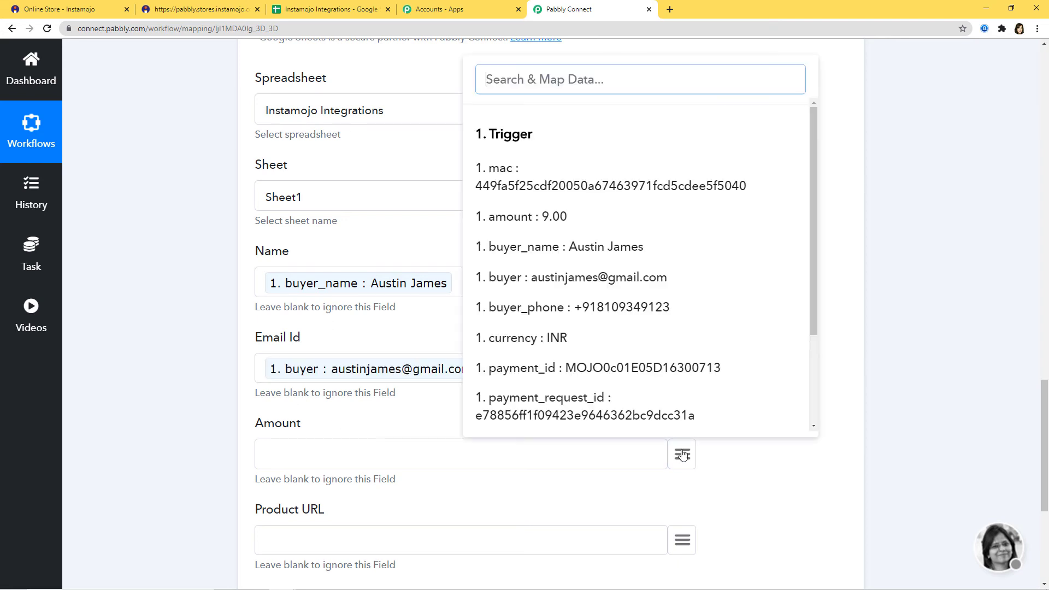
{"action": "left_click", "coordinate": [543, 220]}
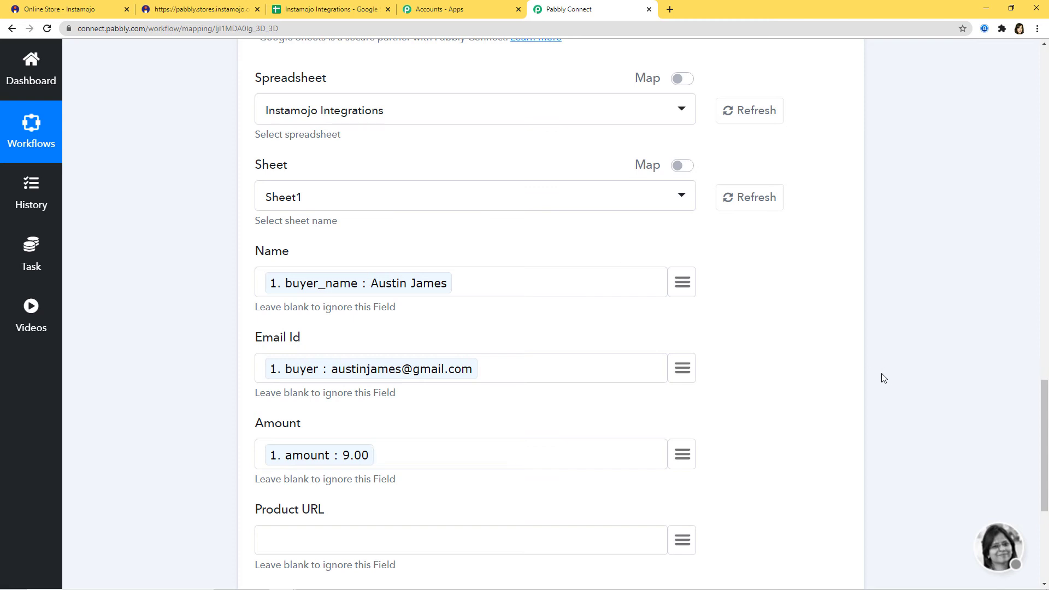
{"action": "scroll", "coordinate": [883, 378], "scroll_direction": "down", "scroll_amount": 1}
{"action": "left_click", "coordinate": [681, 485]}
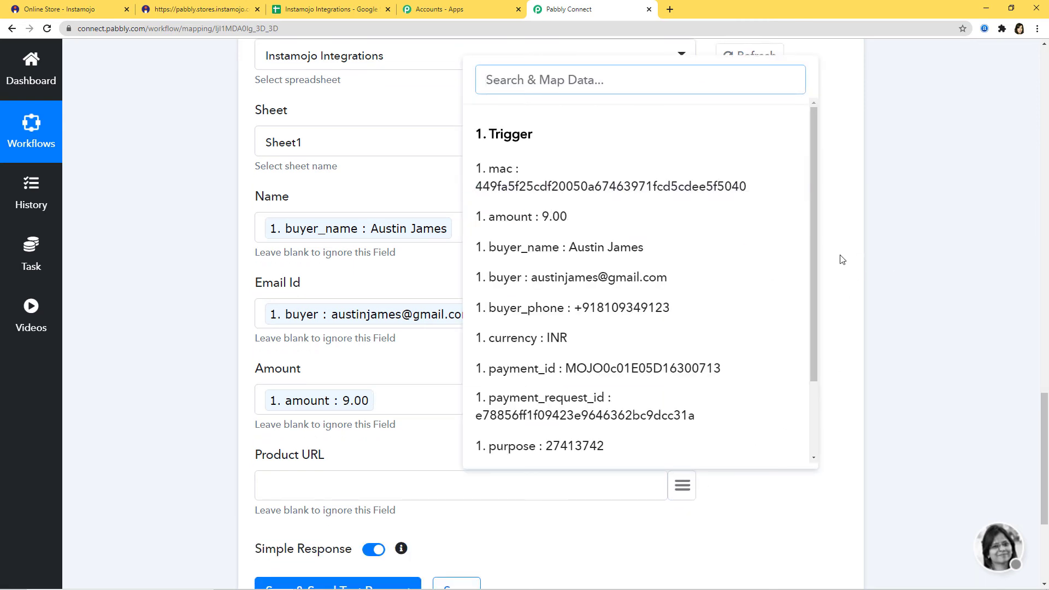
{"action": "scroll", "coordinate": [817, 271], "scroll_direction": "down", "scroll_amount": 2}
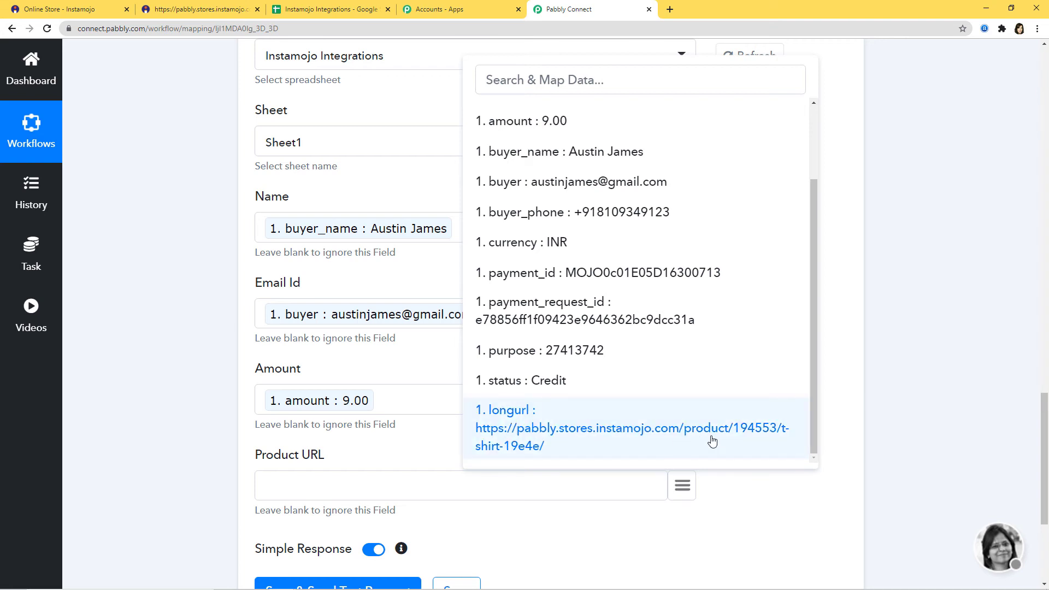
{"action": "left_click", "coordinate": [608, 440]}
{"action": "scroll", "coordinate": [330, 498], "scroll_direction": "down", "scroll_amount": 3}
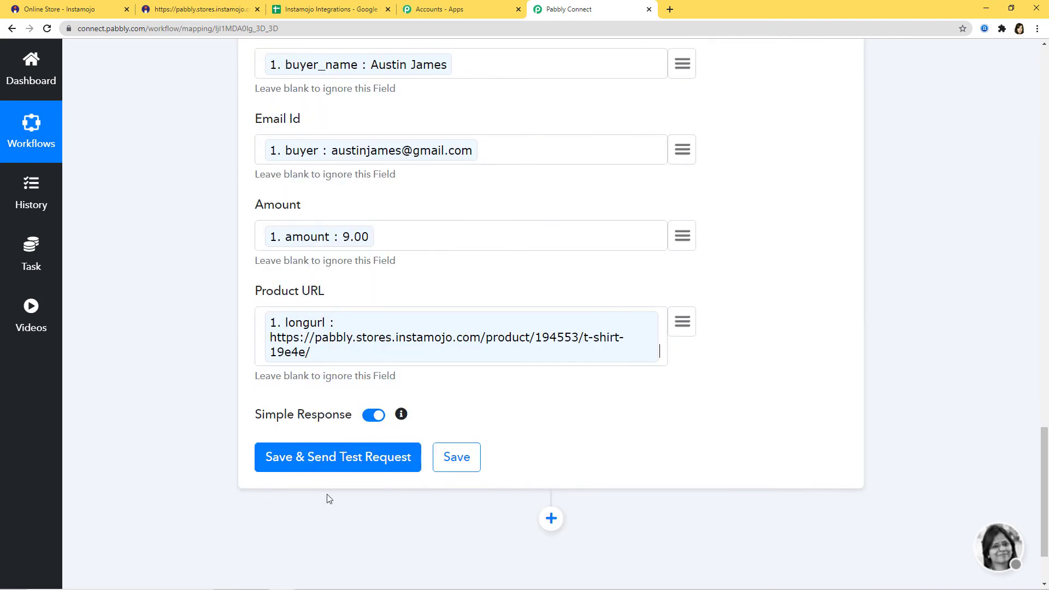
- Send the test row and save the mapping, confirming 1 row written to Sheet1!A2:D2
{"action": "left_click", "coordinate": [344, 458]}
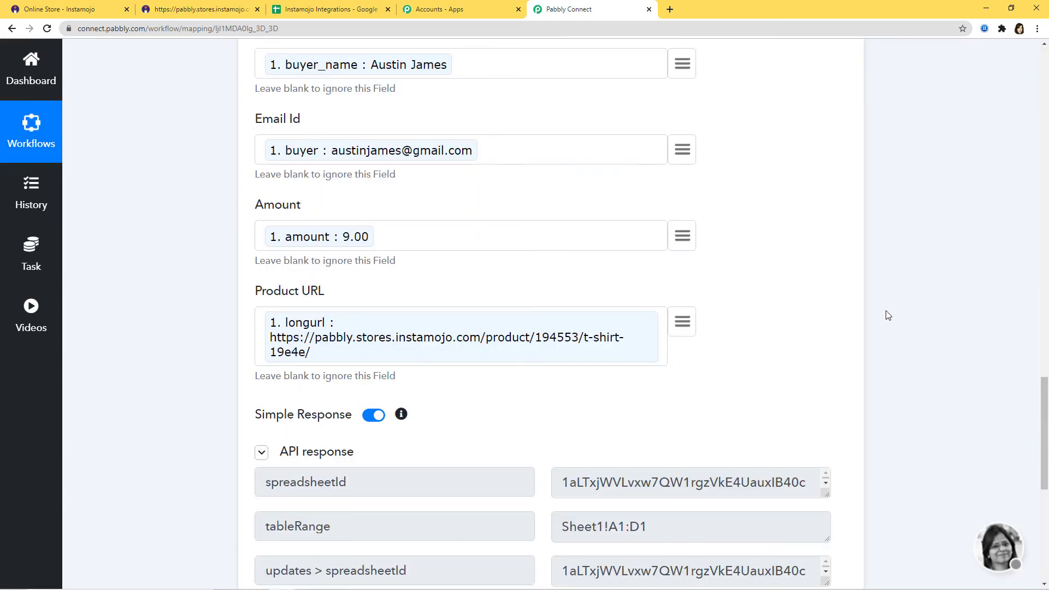
{"action": "scroll", "coordinate": [887, 315], "scroll_direction": "down", "scroll_amount": 4}
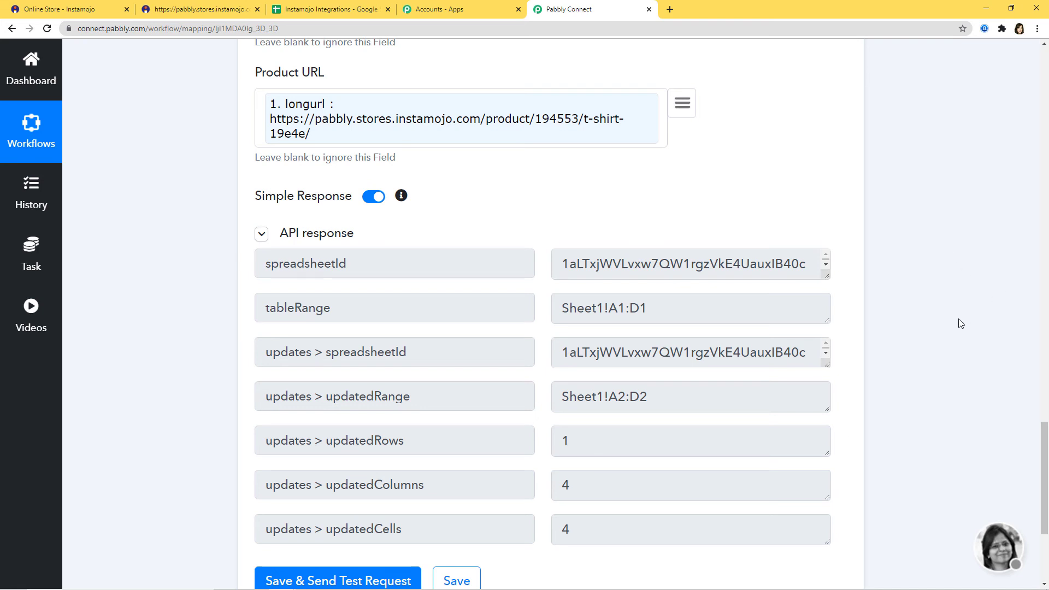
{"action": "scroll", "coordinate": [955, 323], "scroll_direction": "down", "scroll_amount": 3}
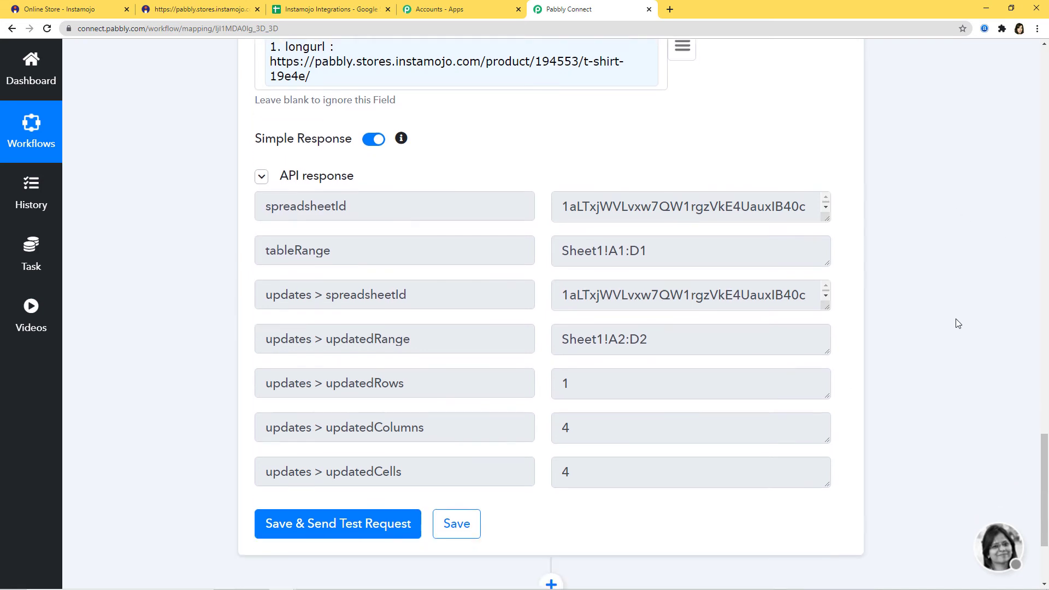
{"action": "left_click", "coordinate": [468, 424]}
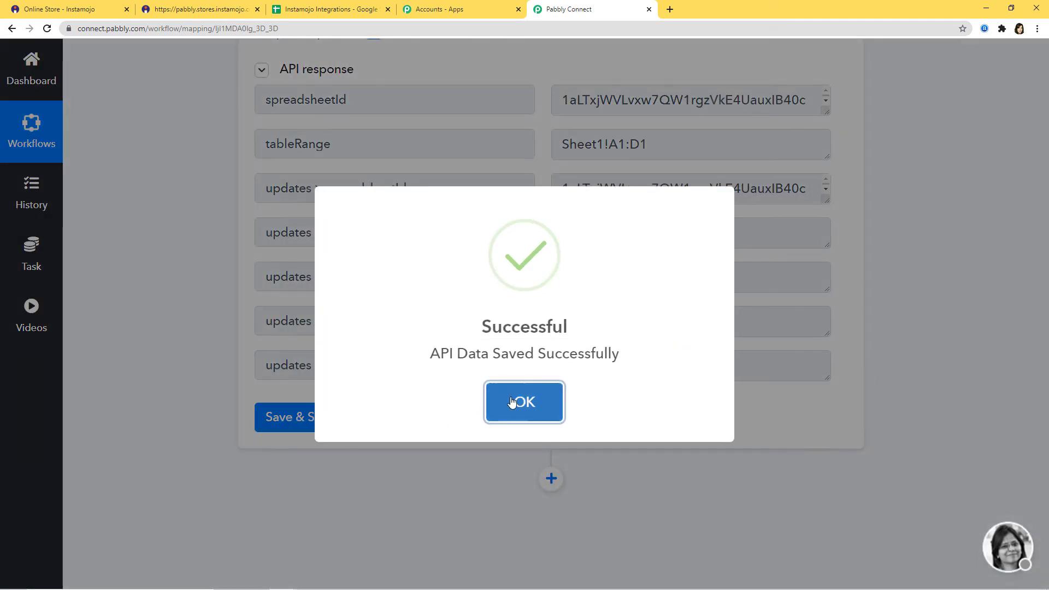
{"action": "left_click", "coordinate": [515, 403]}
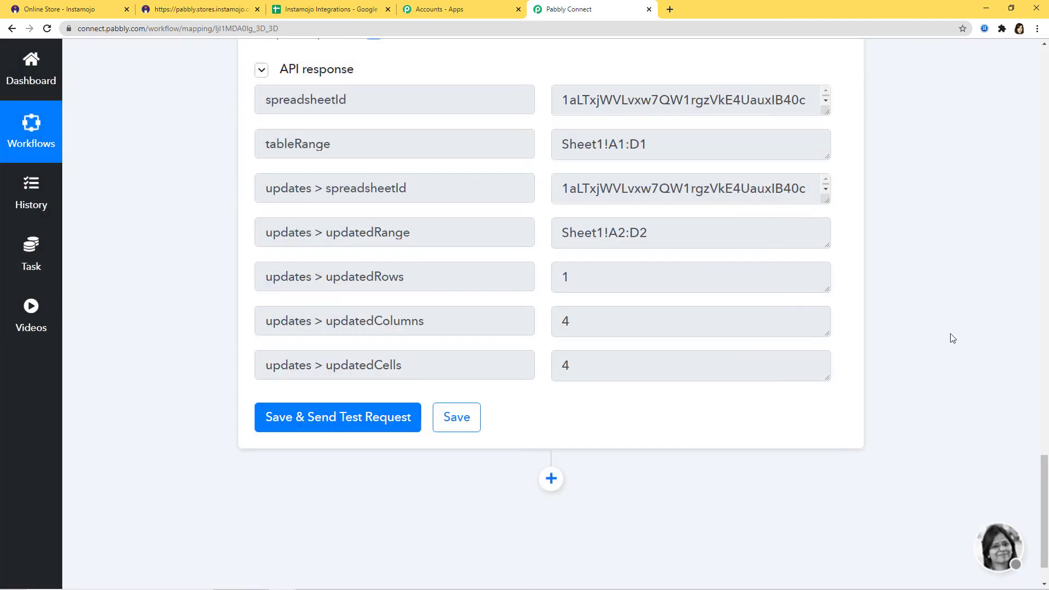
{"action": "scroll", "coordinate": [952, 338], "scroll_direction": "up", "scroll_amount": 7}
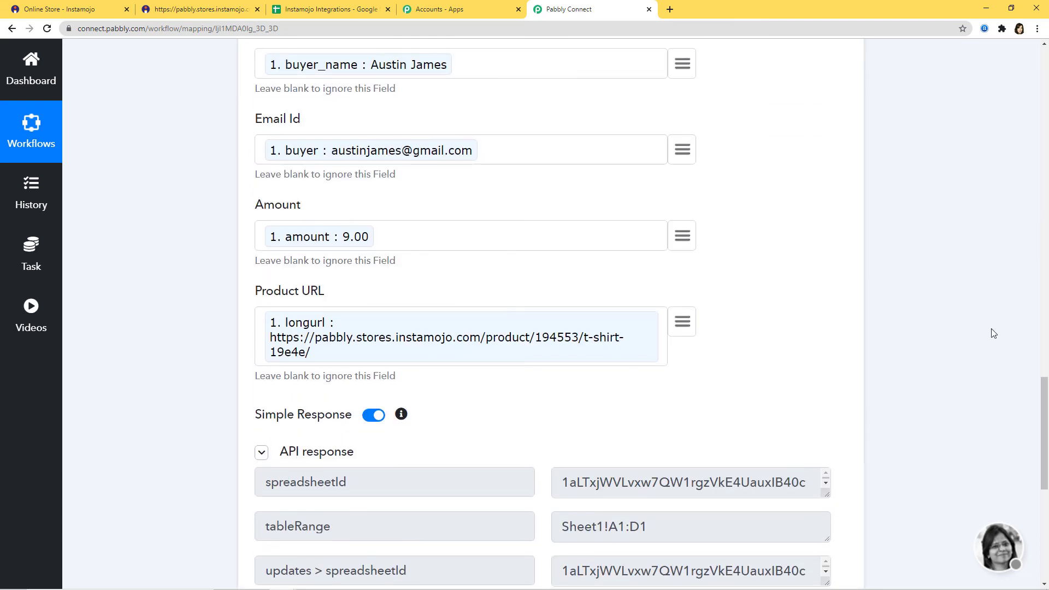
- In the Instamojo Integrations sheet, widen column D so the full T-shirt product URL fits
{"action": "left_click", "coordinate": [350, 11]}
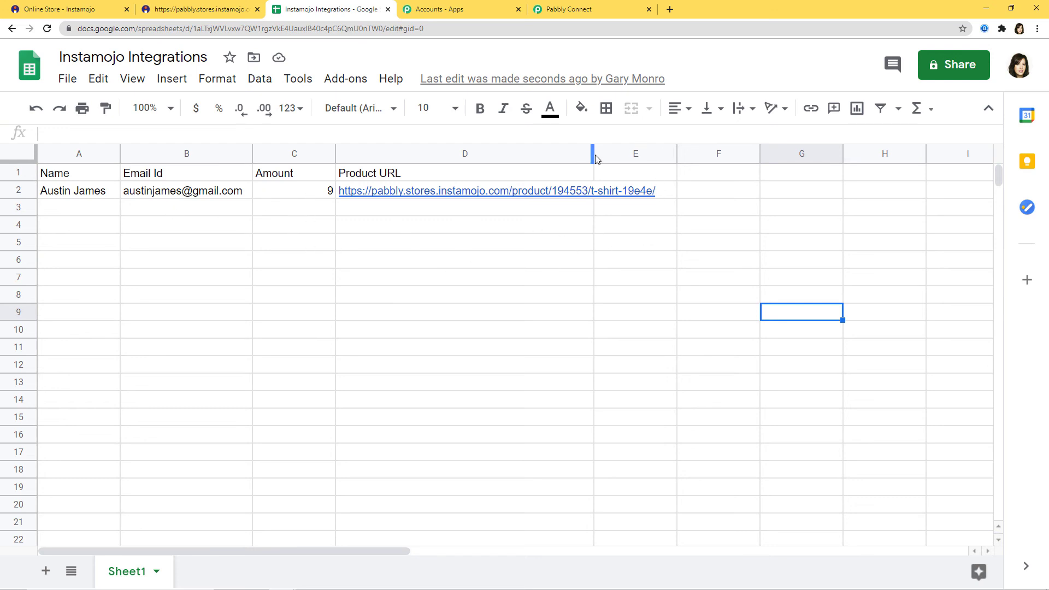
{"action": "left_click_drag", "start_coordinate": [593, 154], "coordinate": [679, 156]}
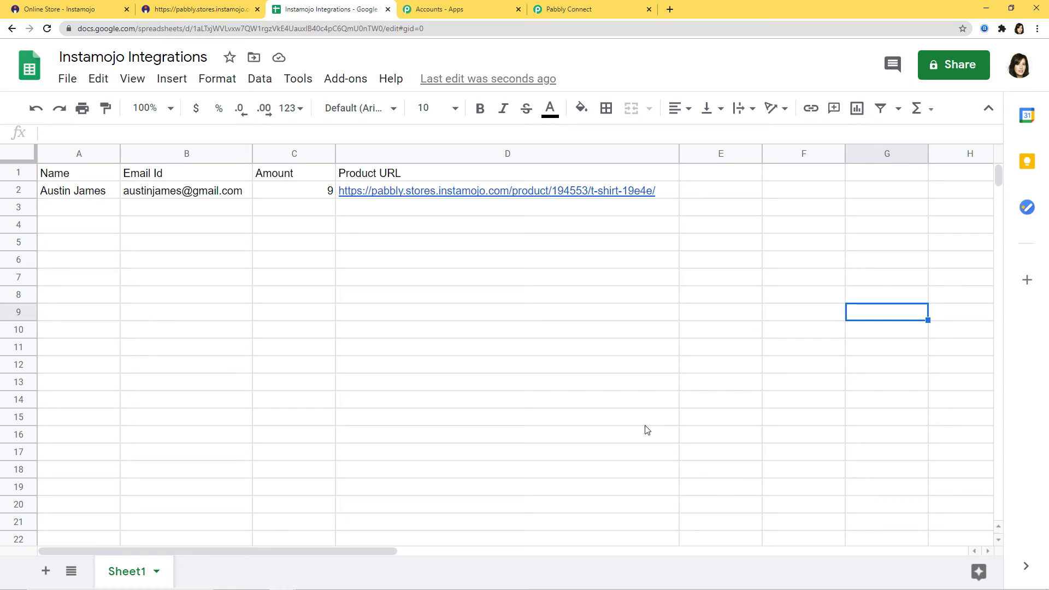
- Add the T Shirt from the online store to the cart and check out as a guest
{"action": "left_click", "coordinate": [83, 10]}
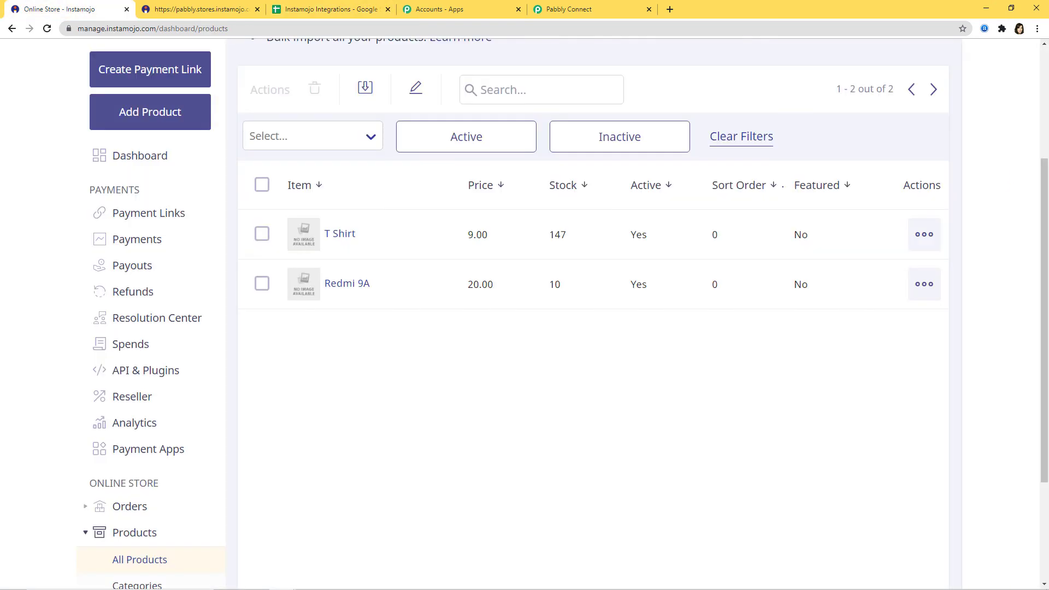
{"action": "left_click", "coordinate": [341, 236]}
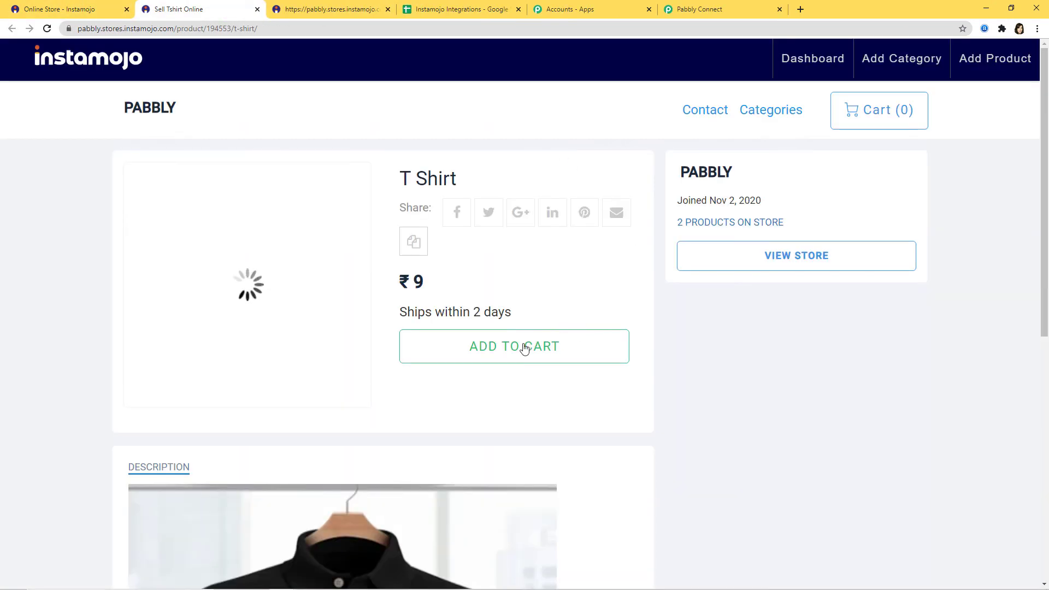
{"action": "left_click", "coordinate": [524, 346]}
{"action": "left_click", "coordinate": [894, 109]}
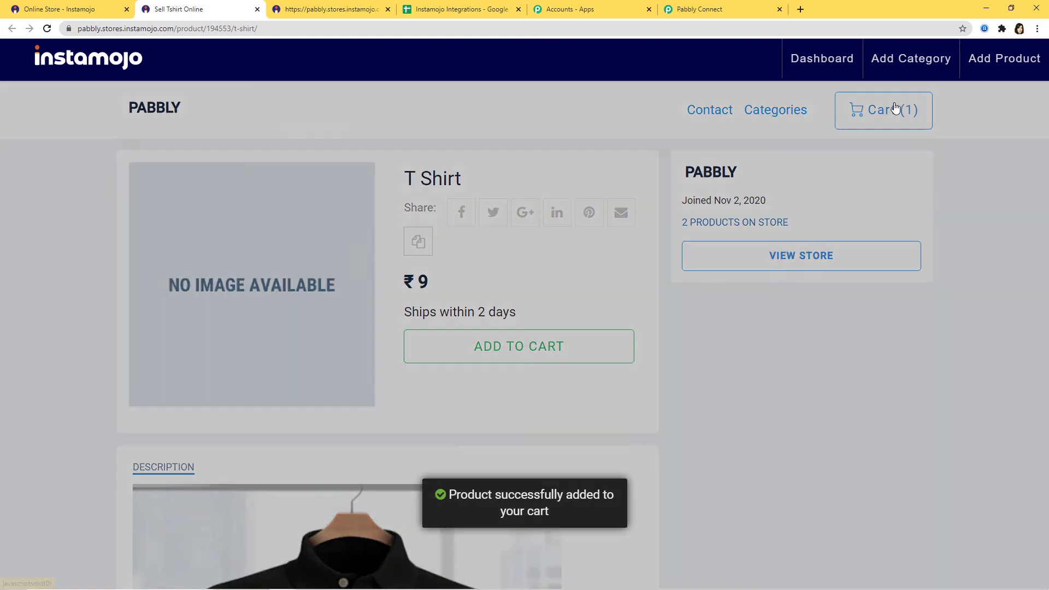
{"action": "left_click", "coordinate": [839, 328]}
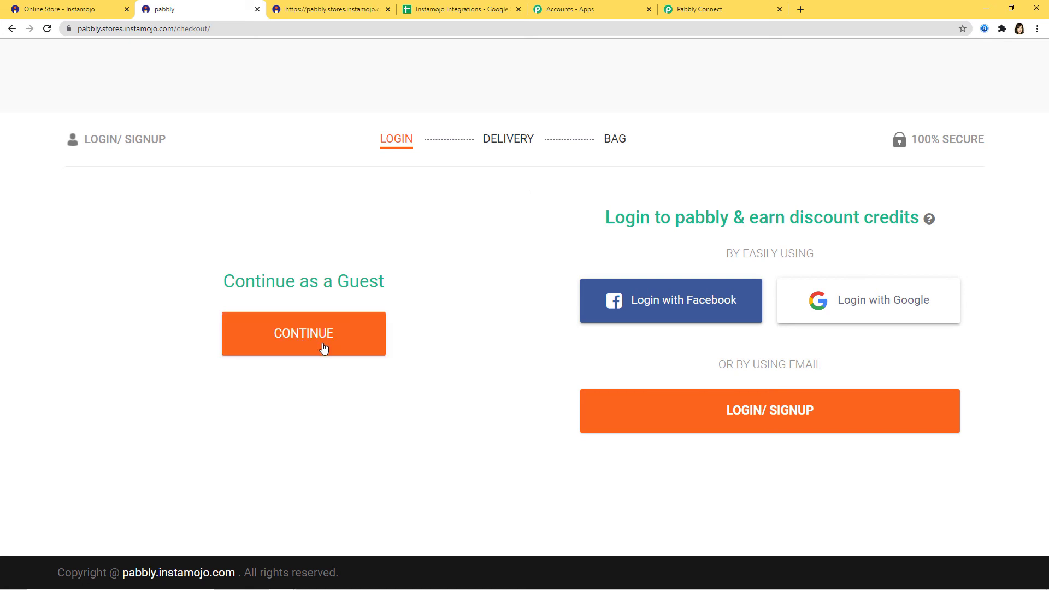
{"action": "left_click", "coordinate": [322, 345]}
- Fill in the buyer's first name, last name, autofilled e-mail and address, and mobile number
{"action": "left_click", "coordinate": [90, 213]}
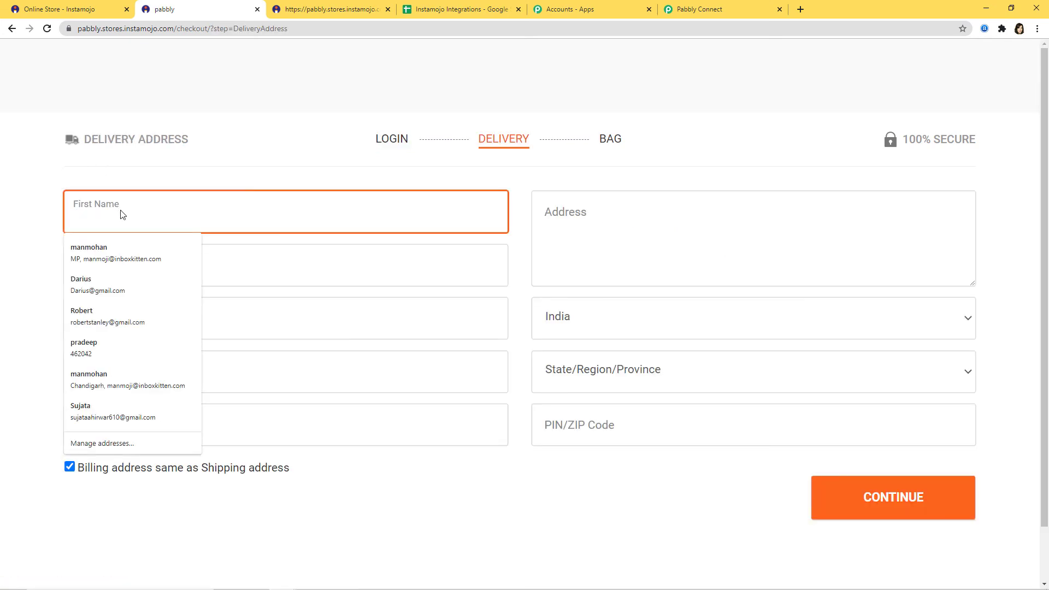
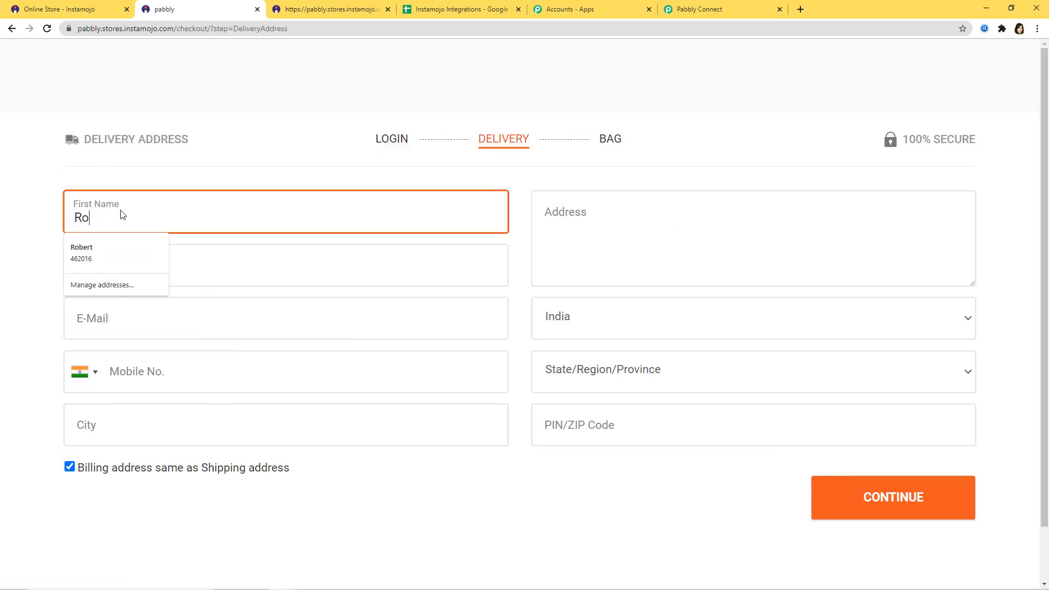
{"action": "left_click", "coordinate": [197, 272]}
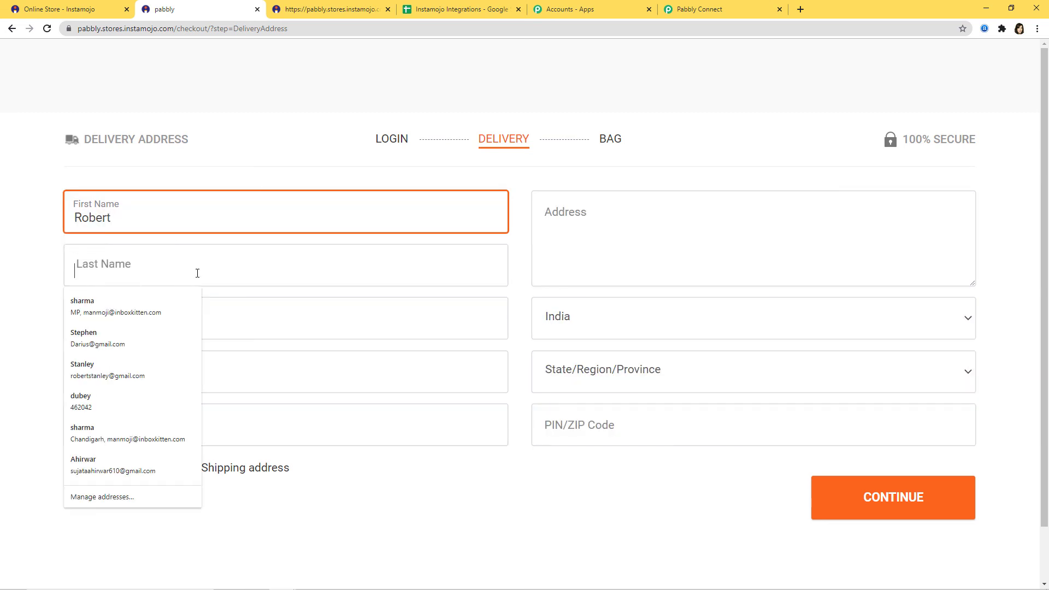
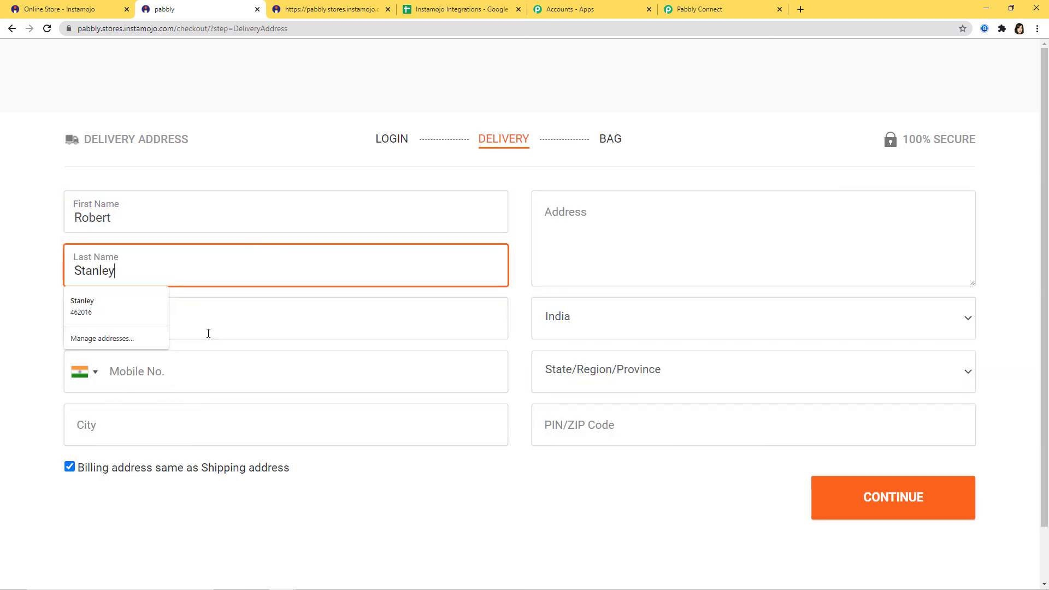
{"action": "left_click", "coordinate": [208, 333]}
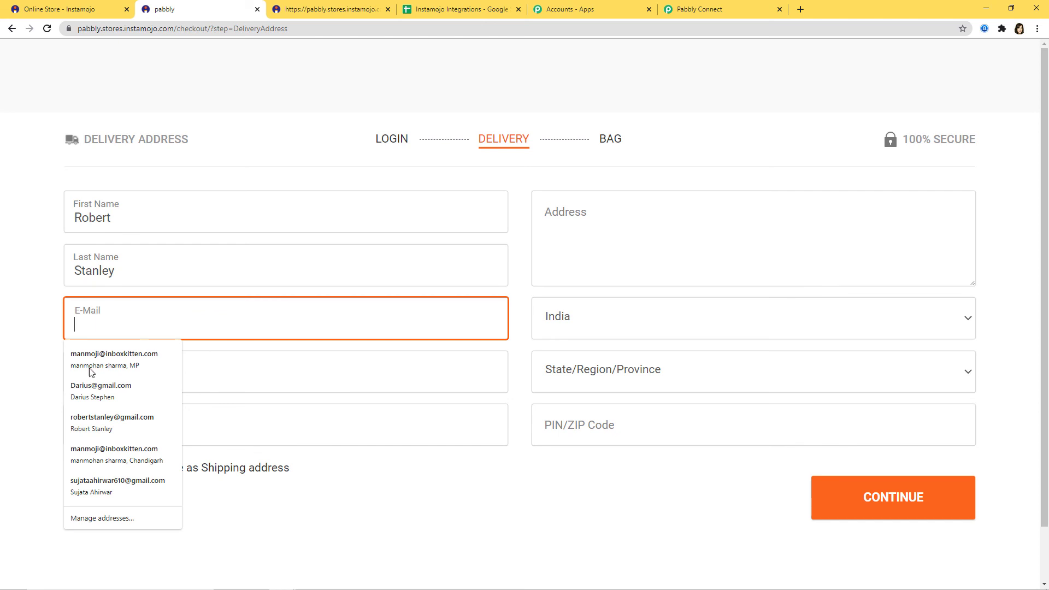
{"action": "left_click", "coordinate": [104, 414]}
{"action": "left_click", "coordinate": [186, 372]}
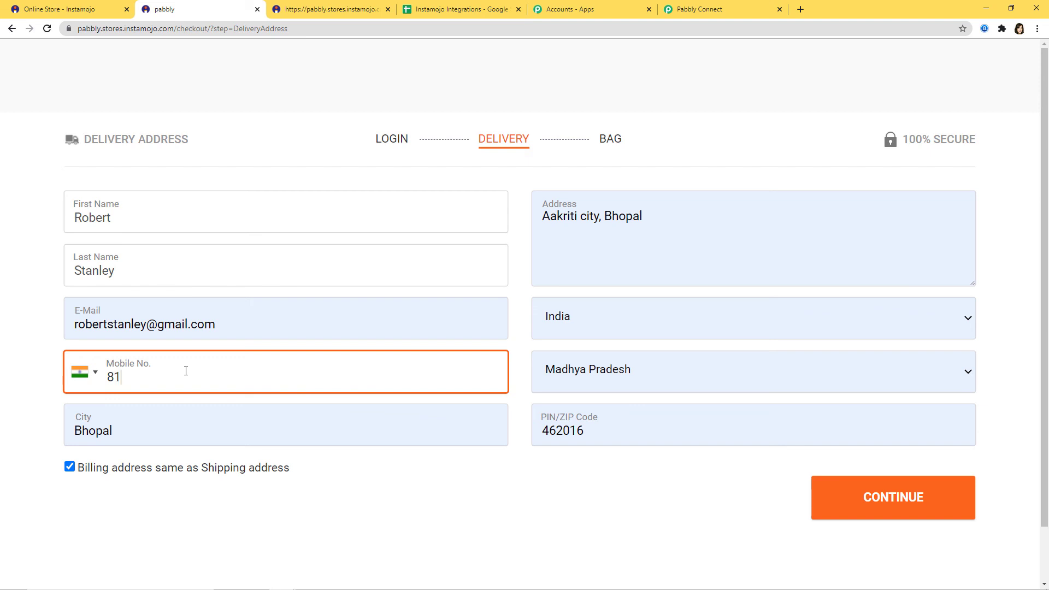
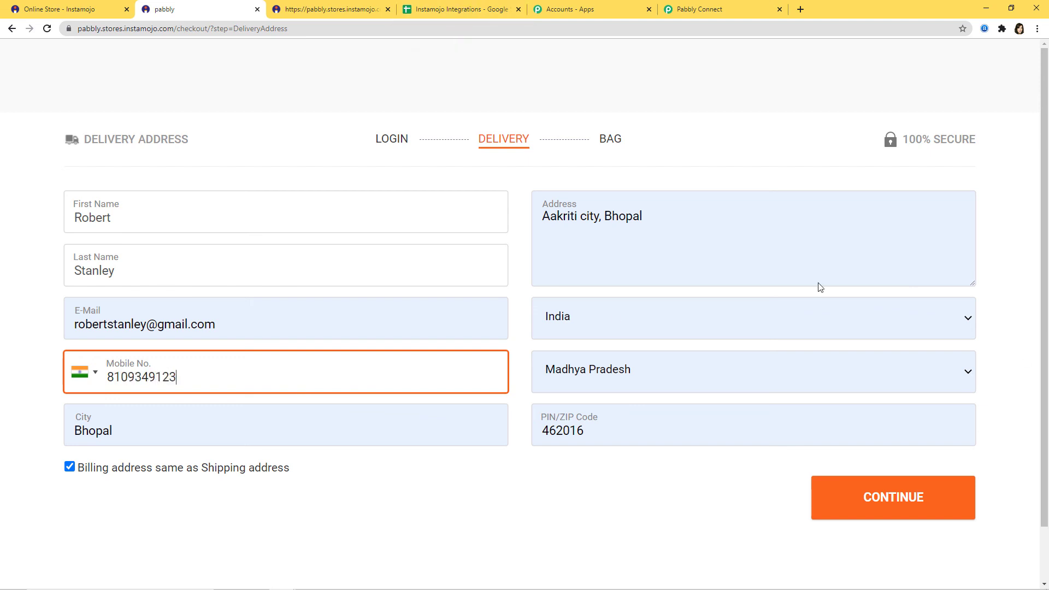
- Submit the delivery details, pay INR 9.00 for the T Shirt, then check the sale in sheet row 3
{"action": "left_click", "coordinate": [901, 507]}
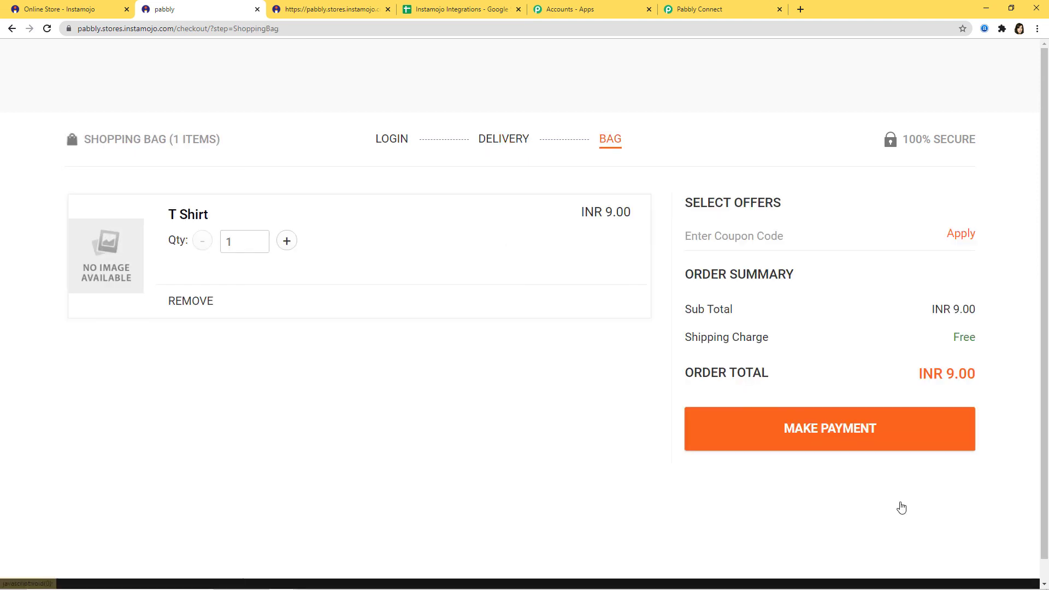
{"action": "left_click", "coordinate": [848, 437]}
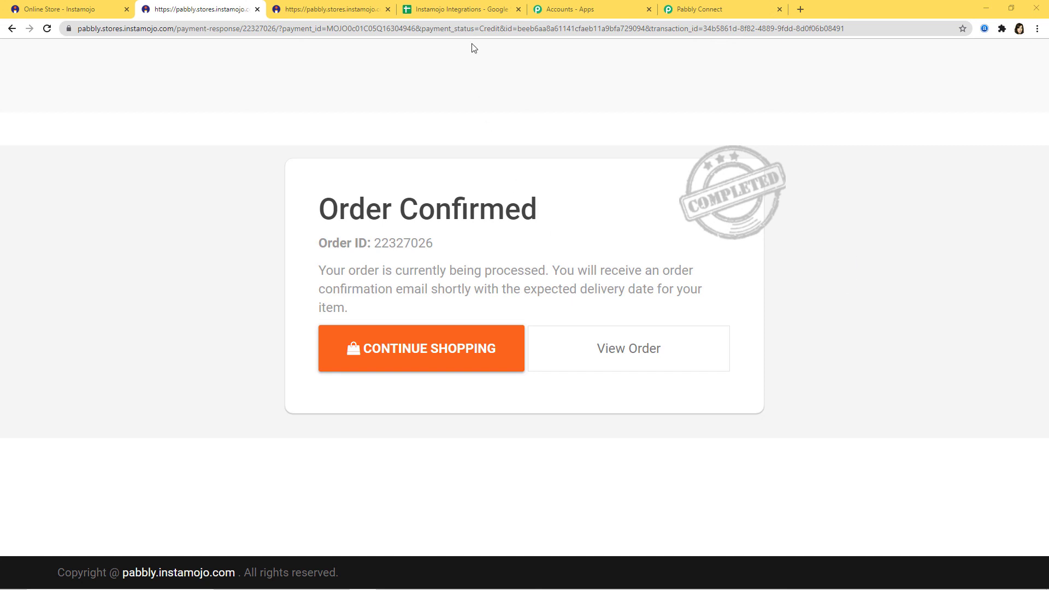
{"action": "left_click", "coordinate": [475, 10]}
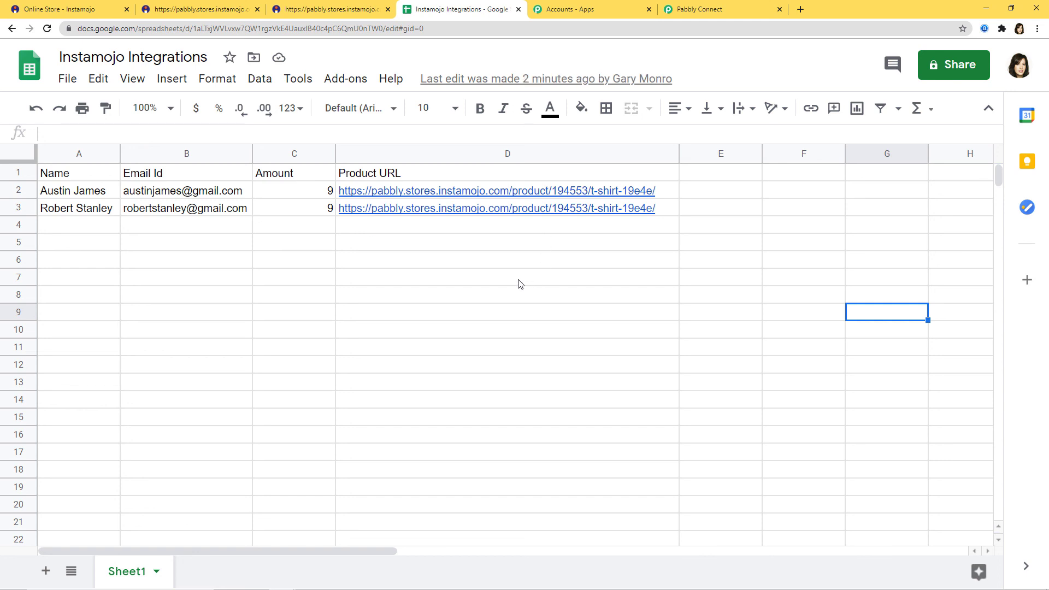
- Back in Pabbly Connect, collapse the Google Sheets Add New Row action and the Instamojo New Sale trigger
{"action": "left_click", "coordinate": [723, 9]}
{"action": "scroll", "coordinate": [975, 404], "scroll_direction": "up", "scroll_amount": 10}
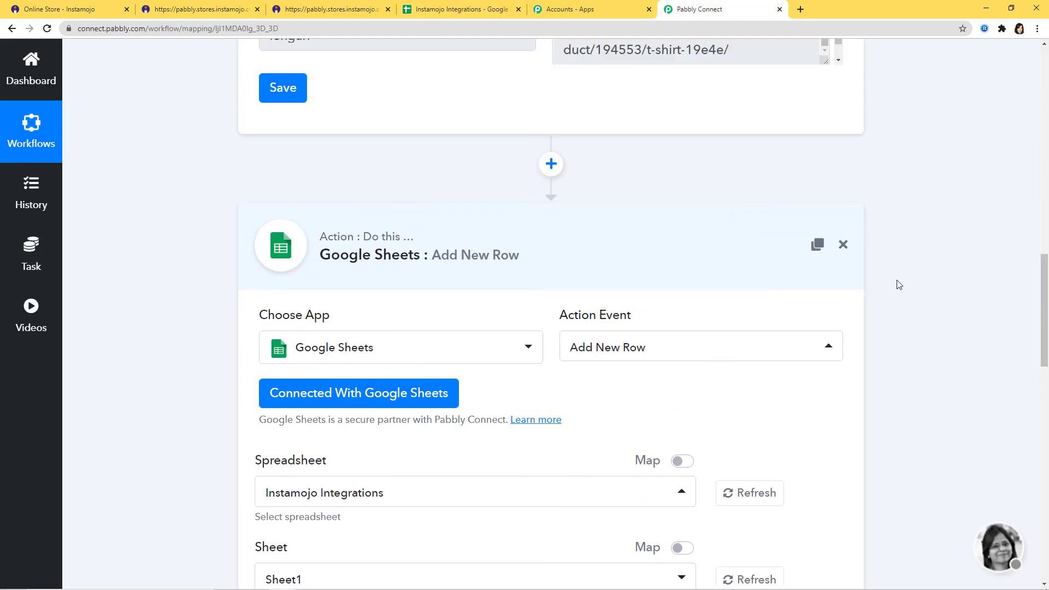
{"action": "left_click", "coordinate": [636, 263]}
{"action": "scroll", "coordinate": [931, 409], "scroll_direction": "up", "scroll_amount": 15}
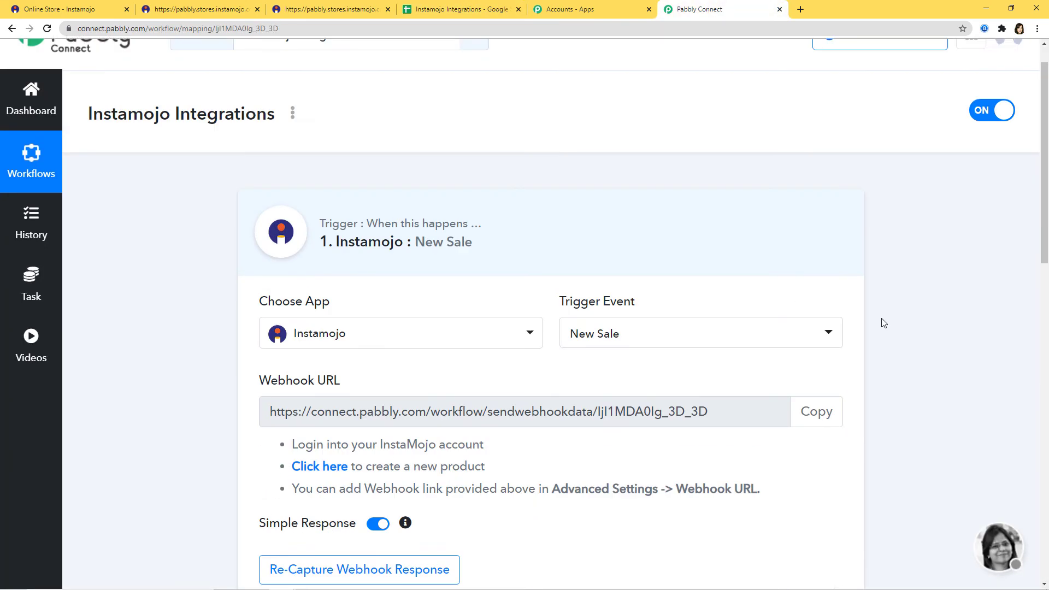
{"action": "left_click", "coordinate": [643, 240]}
{"action": "scroll", "coordinate": [986, 340], "scroll_direction": "down", "scroll_amount": 1}
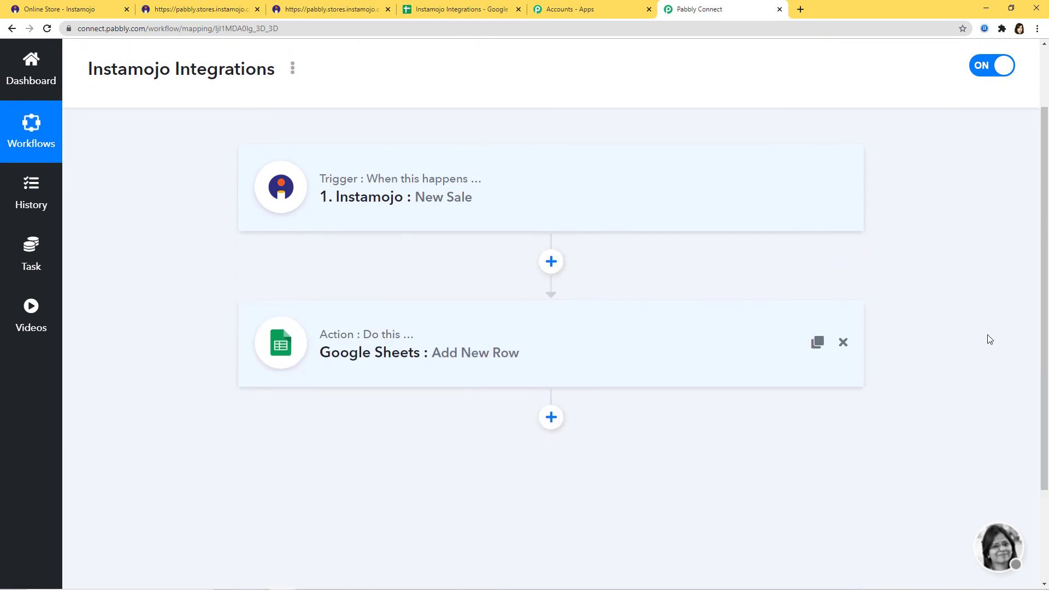